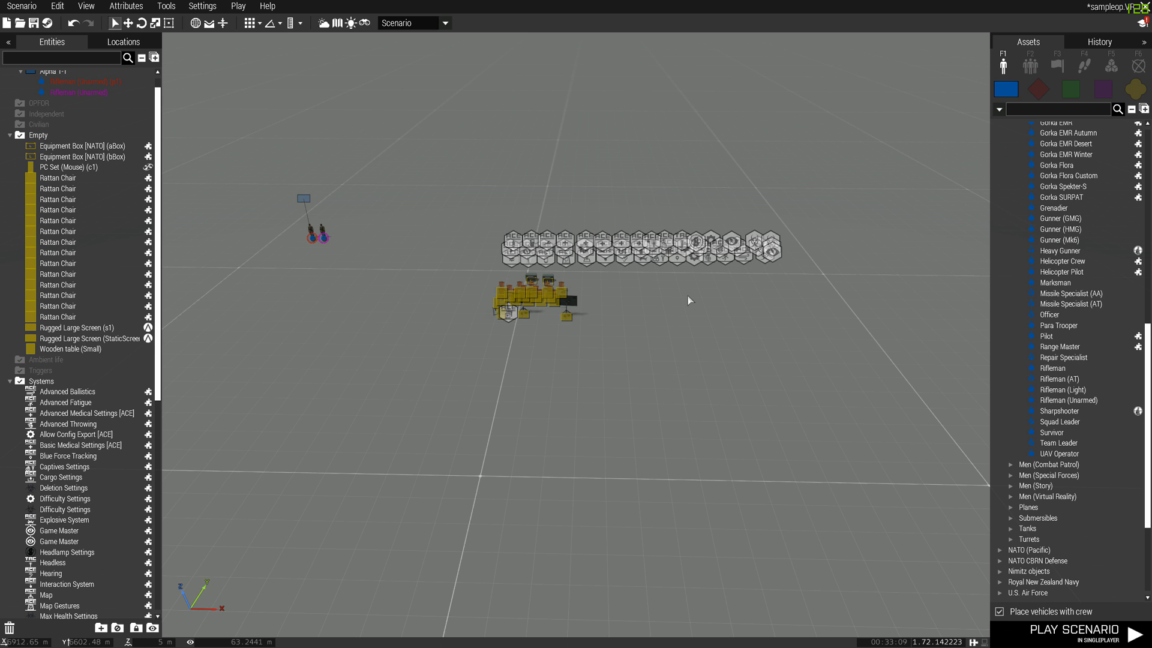
- Open the scenario's General attributes and look over its presentation, overview, loading screen and miscellaneous settings
scroll(674, 366, down, 2)
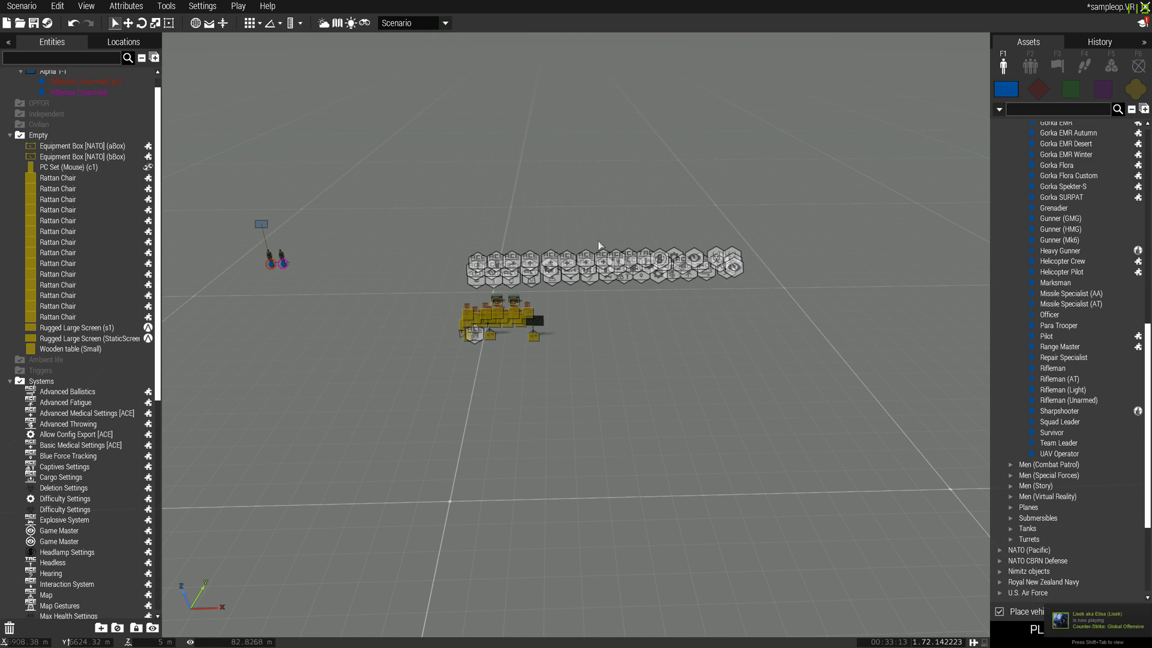
scroll(473, 234, down, 3)
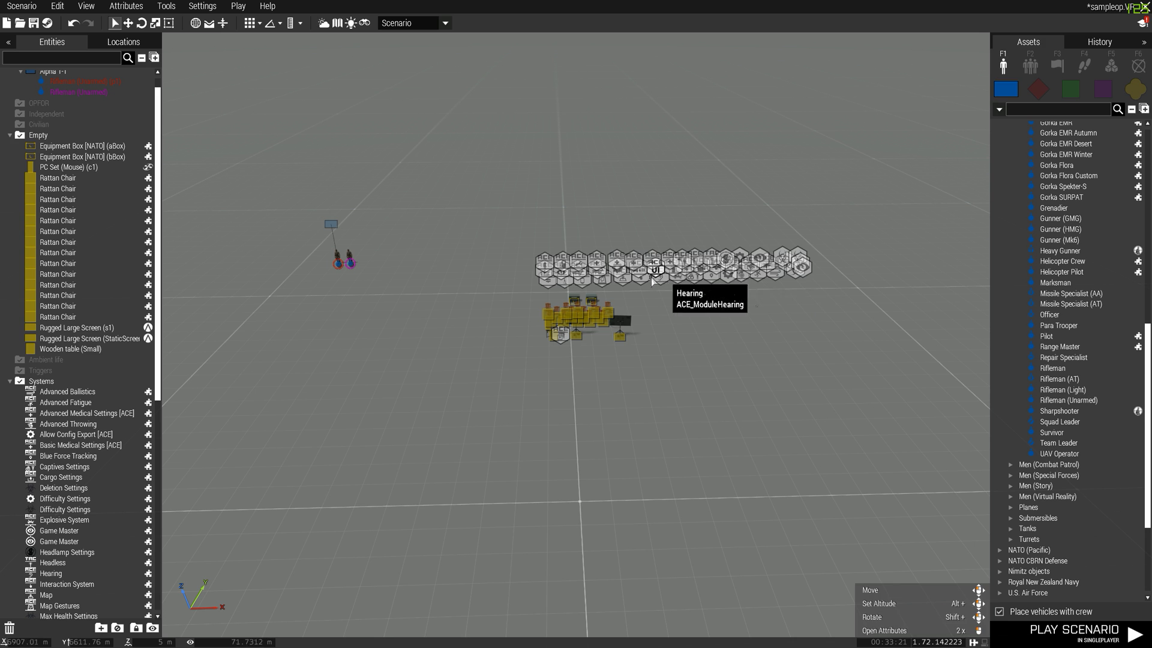
click(126, 7)
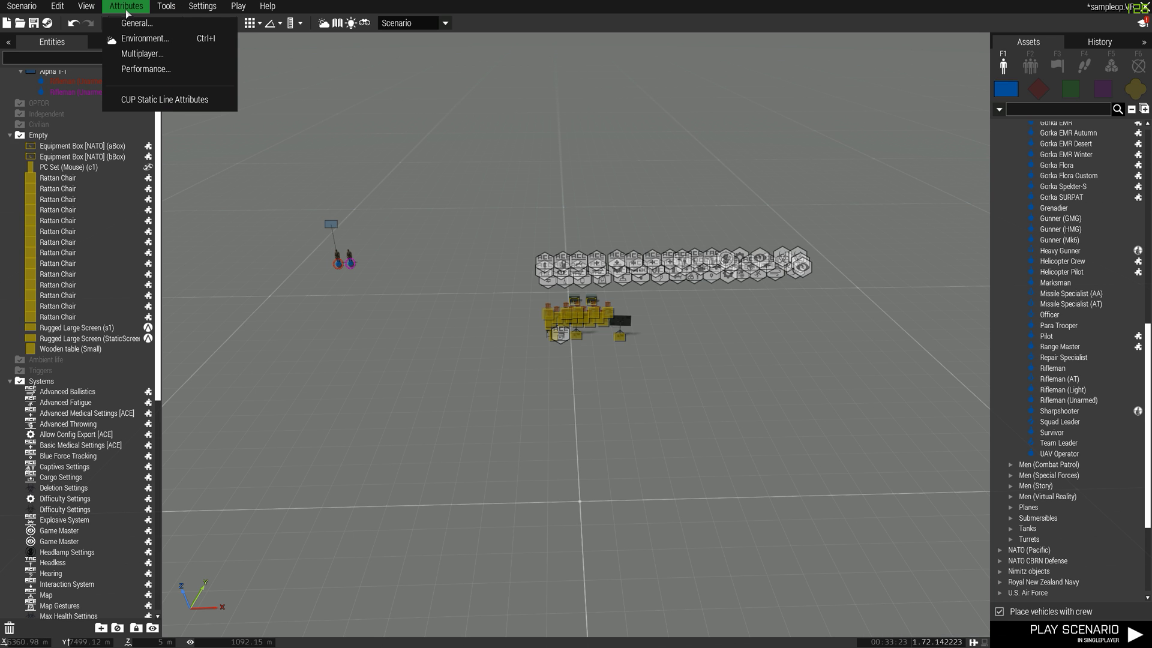
click(137, 24)
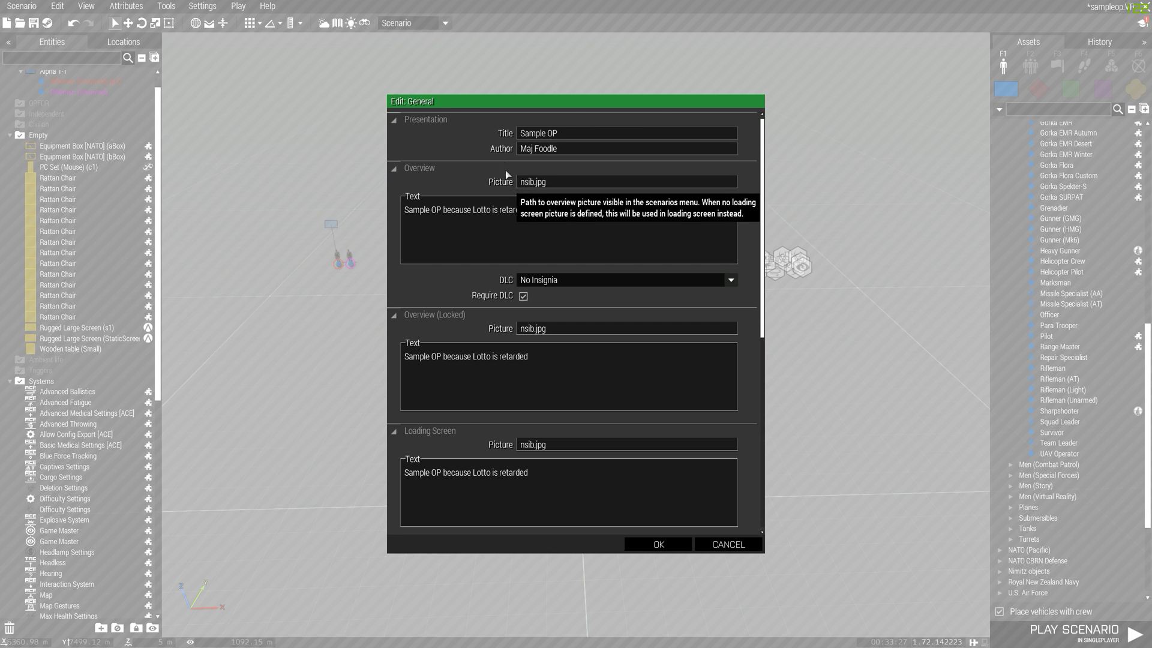
scroll(535, 224, down, 8)
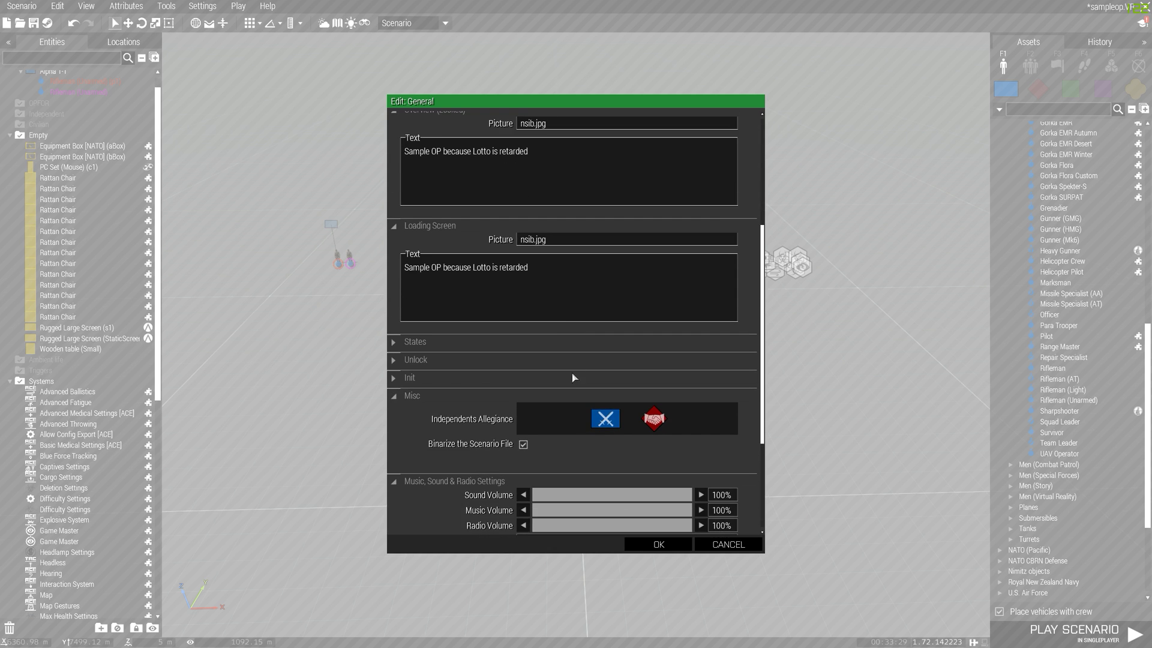
scroll(599, 308, up, 5)
scroll(598, 307, up, 3)
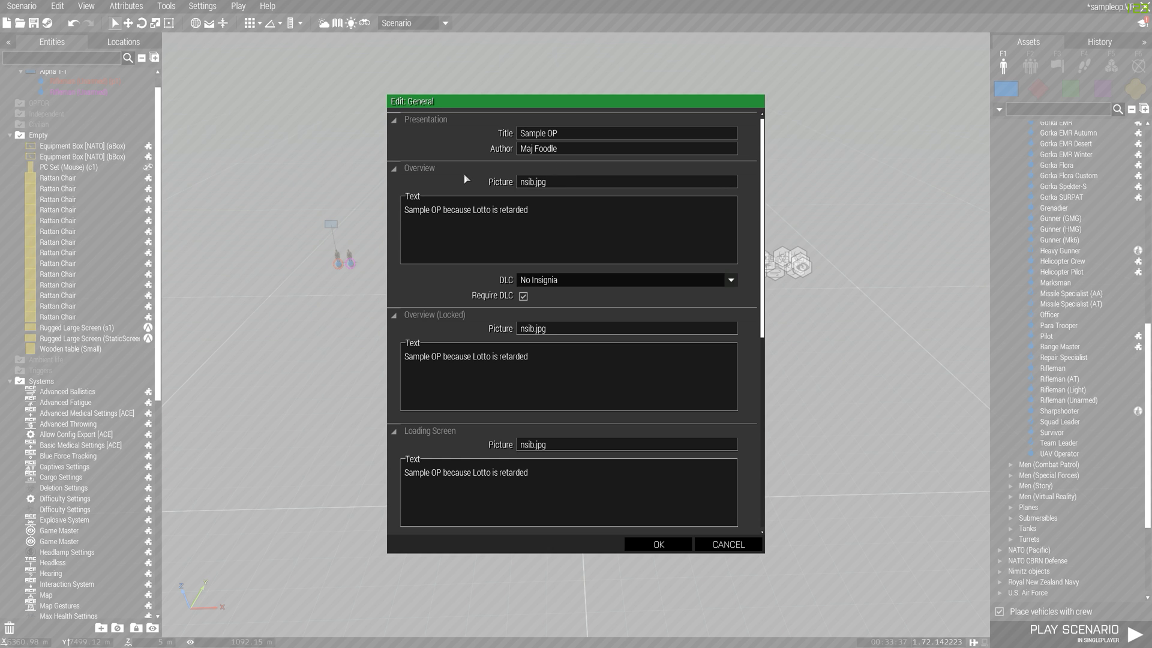
- Examine the overview picture and text fields, the loading screen fields and the States section of the General attributes
click(560, 183)
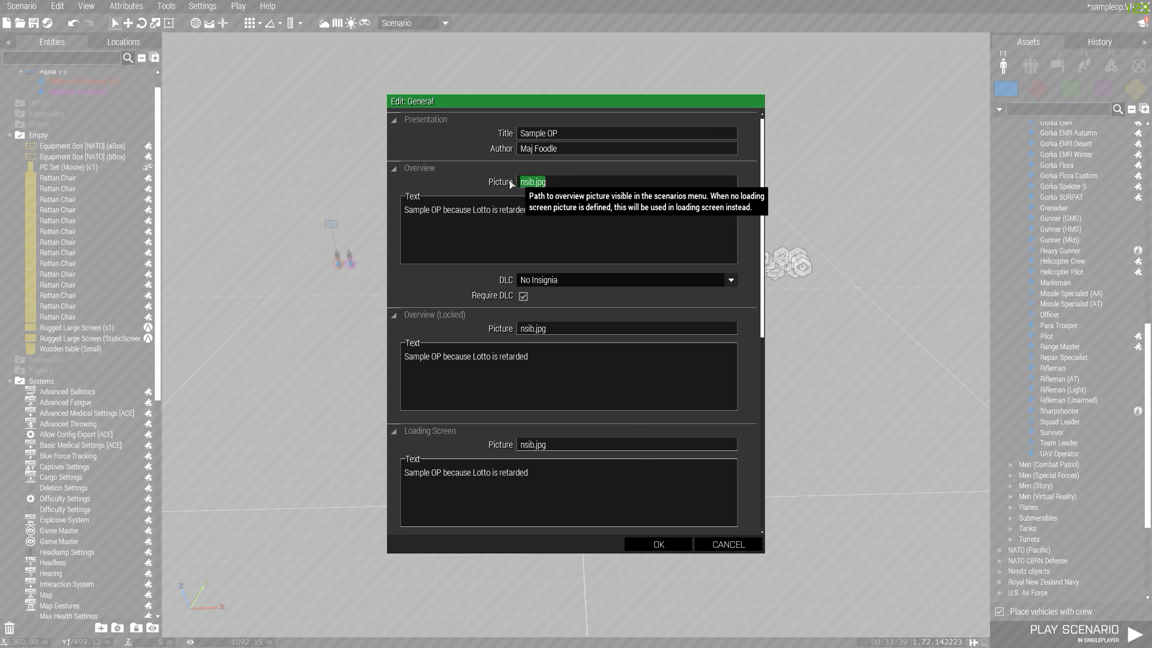
drag(479, 220, 343, 217)
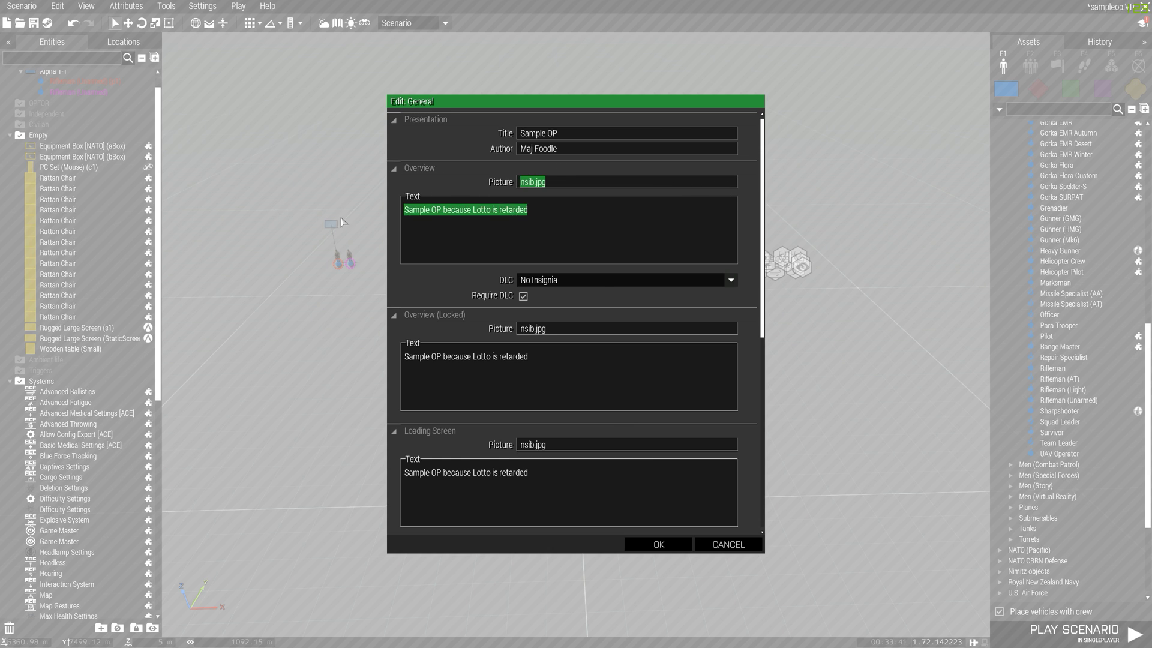
scroll(524, 406, down, 5)
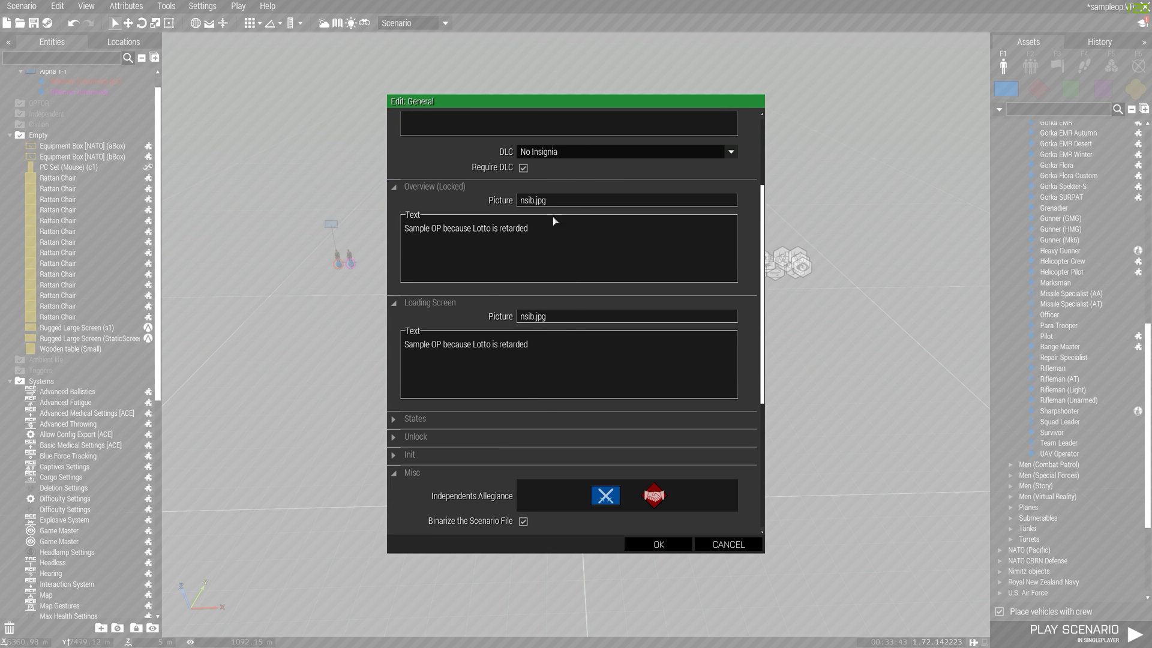
scroll(552, 226, up, 4)
scroll(591, 263, down, 3)
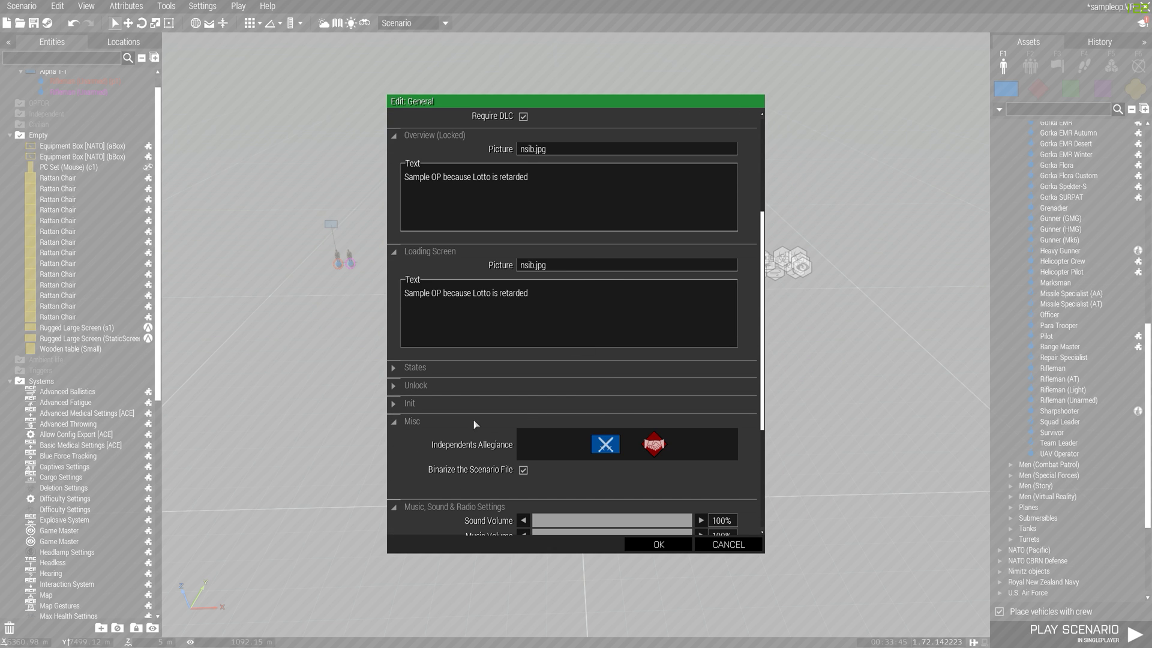
scroll(567, 268, down, 2)
click(435, 264)
click(434, 266)
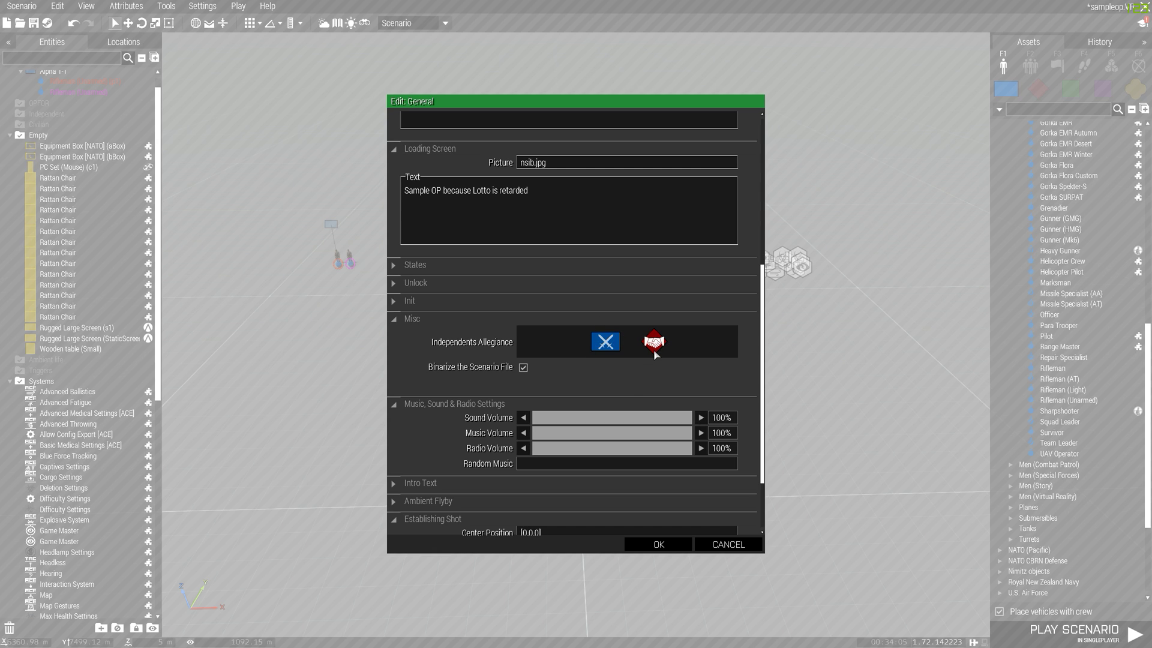
- Toggle the Independents Allegiance between BLUFOR and OPFOR, ending on BLUFOR, and accept the General attributes with scenario binarization enabled
click(605, 342)
click(653, 342)
click(653, 342)
click(605, 342)
scroll(627, 364, down, 3)
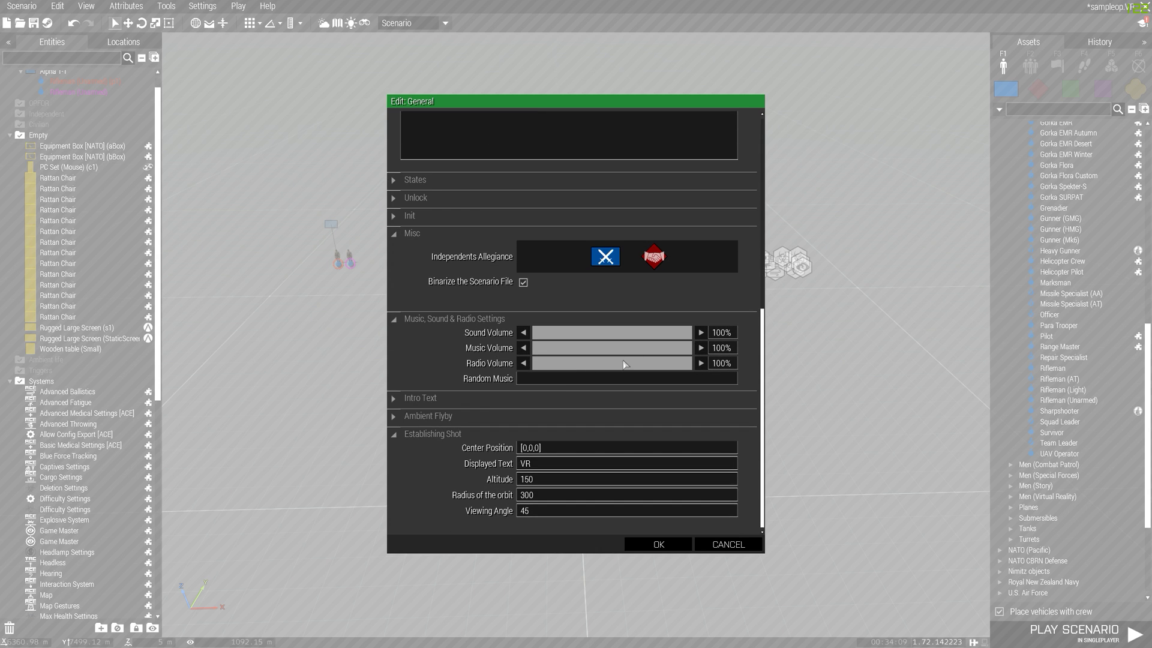
scroll(553, 311, up, 5)
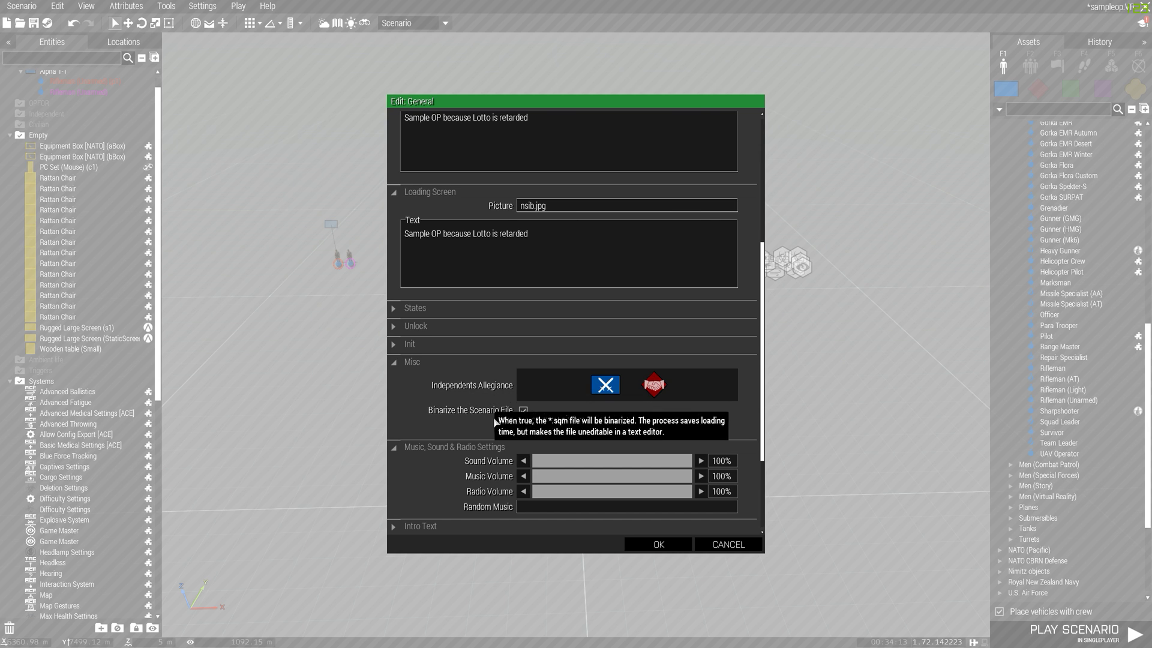
click(523, 411)
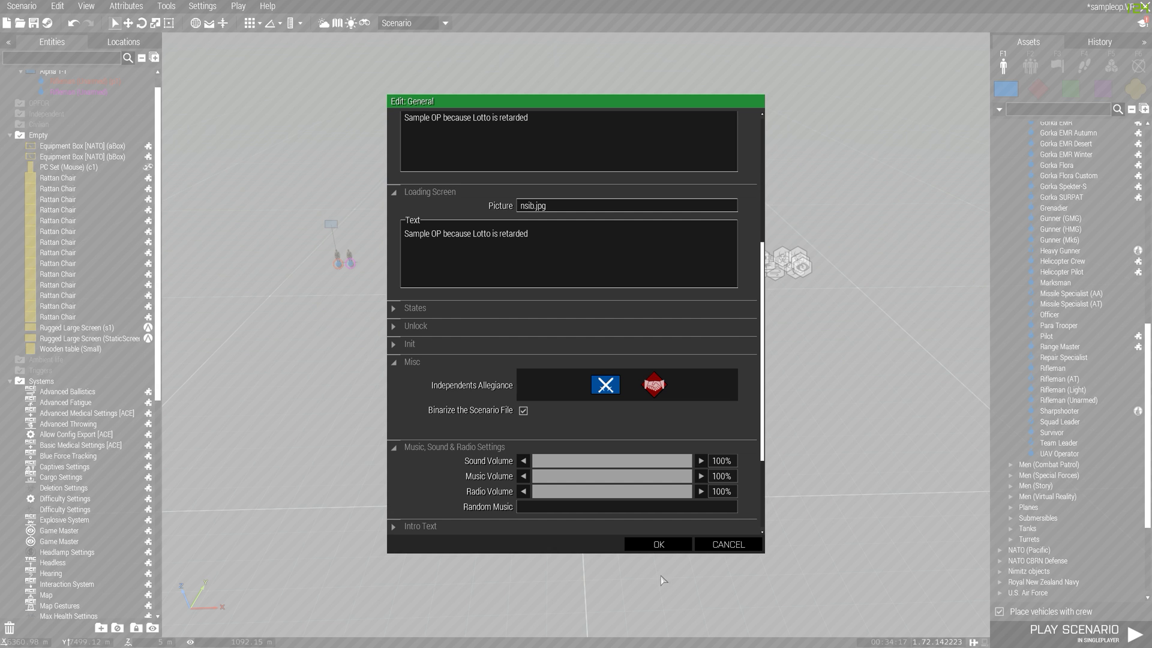
click(658, 544)
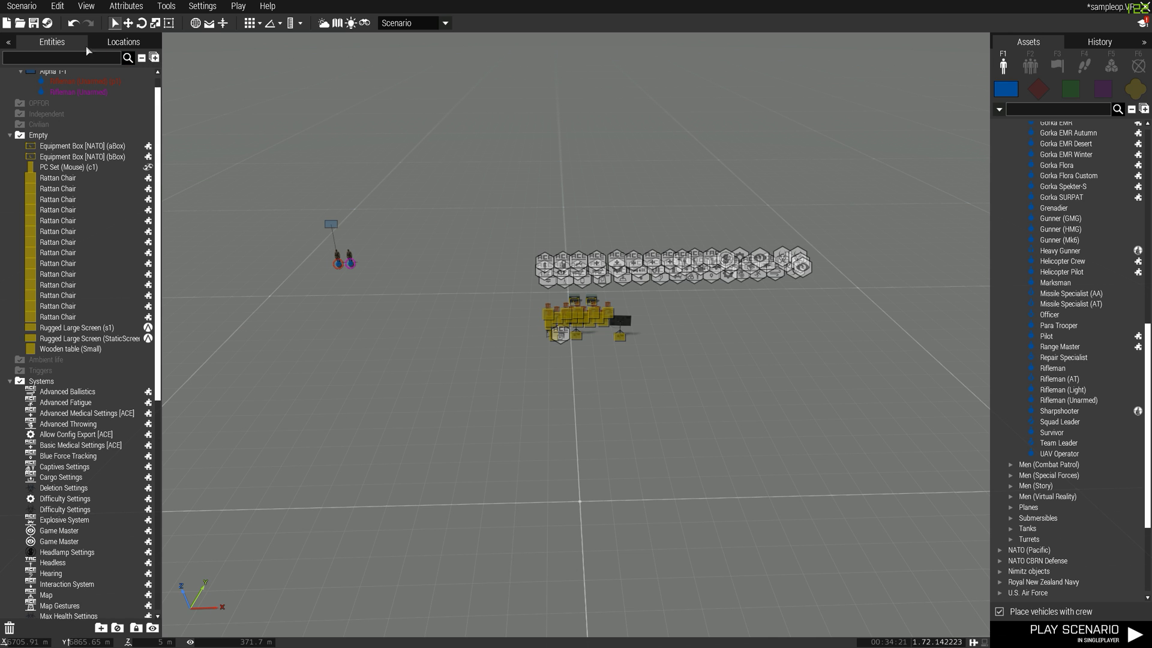
- Open the Environment attributes and expand Visual Settings, Wind, Waves, Lightnings, Rain and Weather Forecast to examine their options
click(126, 6)
click(133, 40)
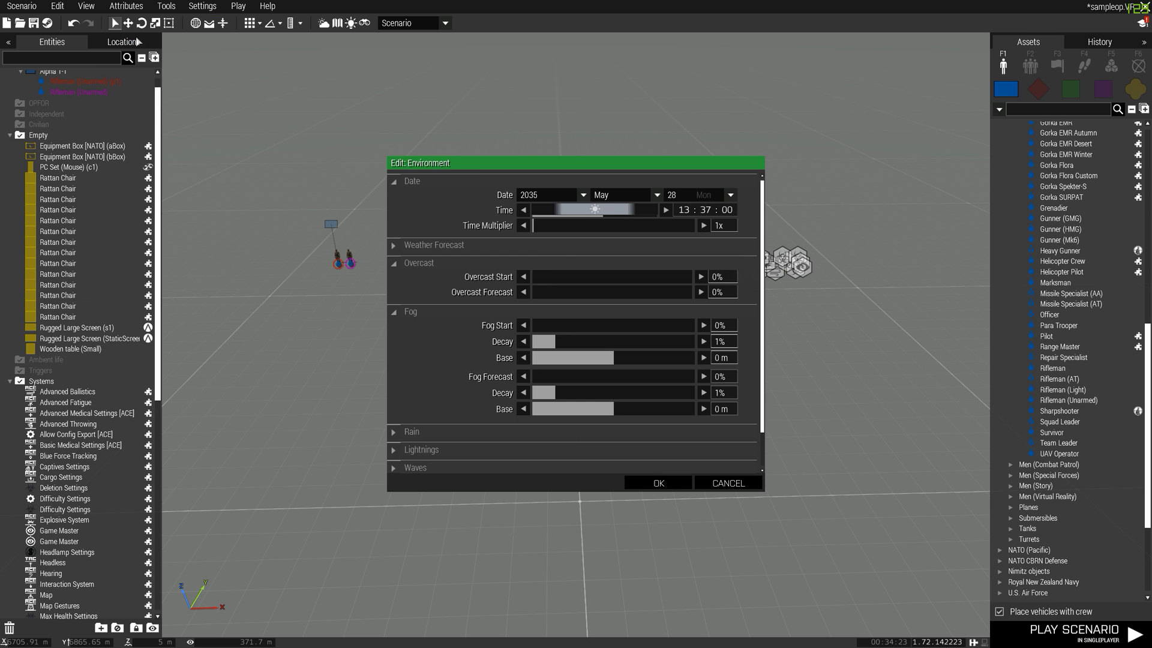
scroll(643, 215, down, 2)
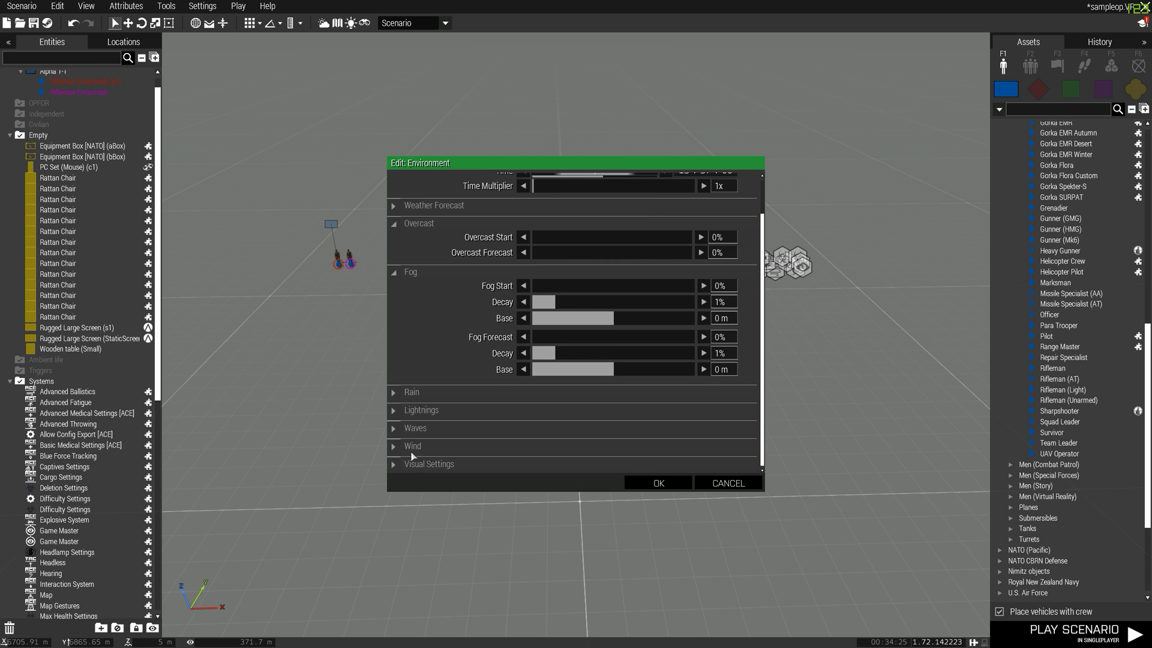
click(426, 465)
scroll(426, 470, down, 1)
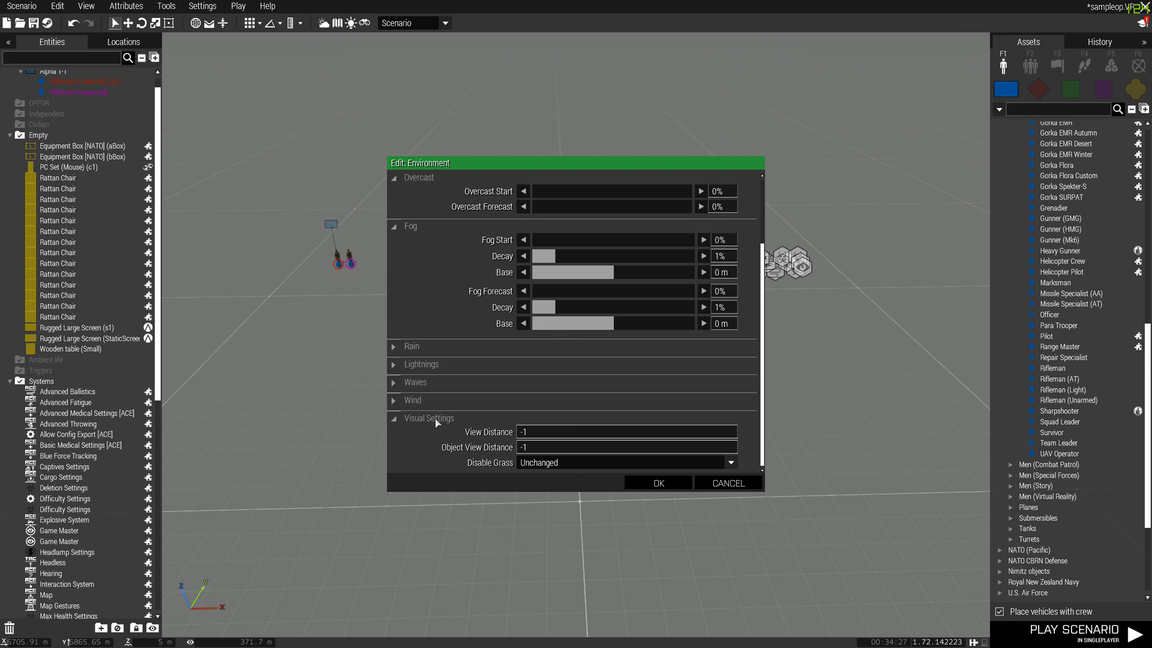
click(424, 402)
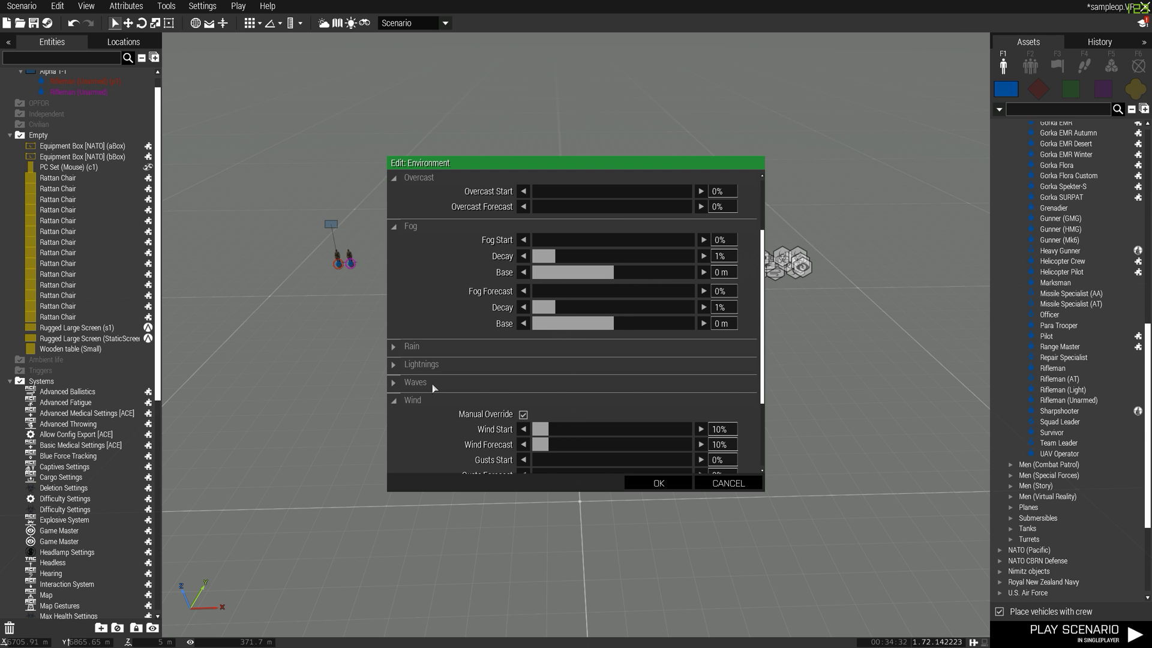
click(552, 384)
click(460, 367)
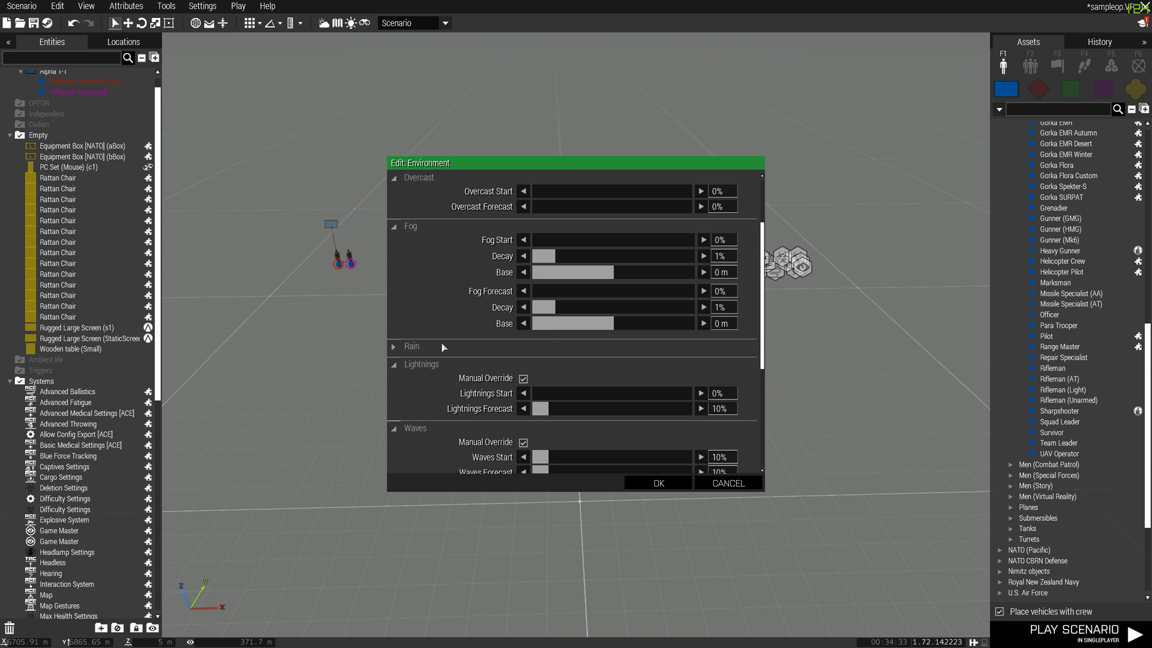
click(442, 348)
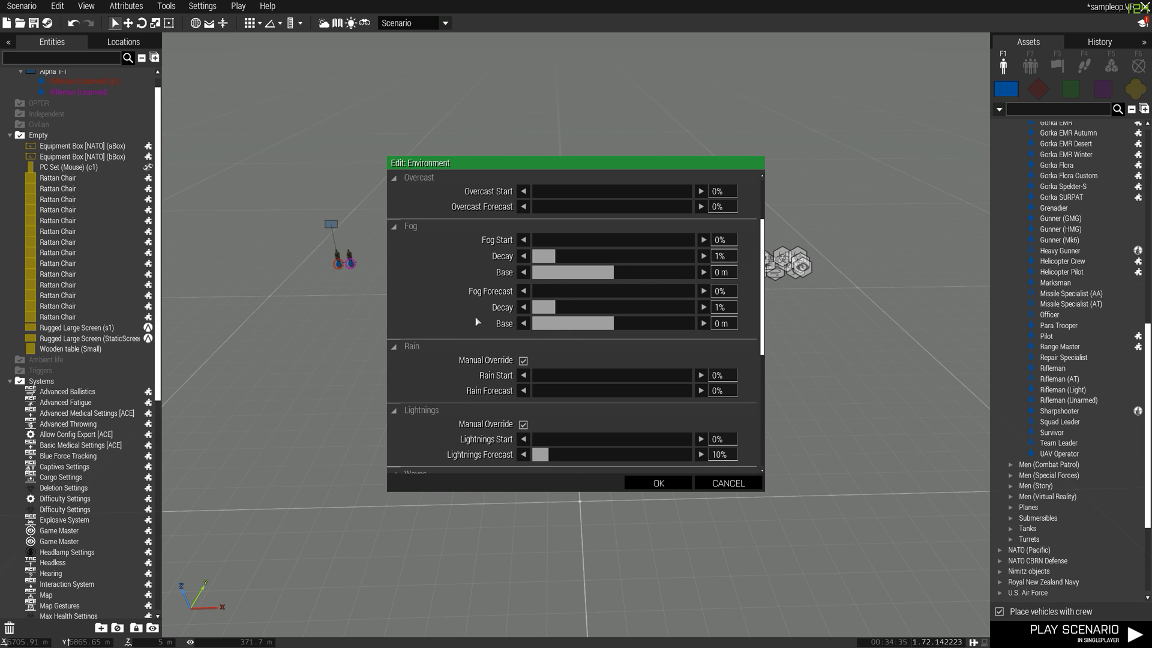
scroll(539, 281, up, 3)
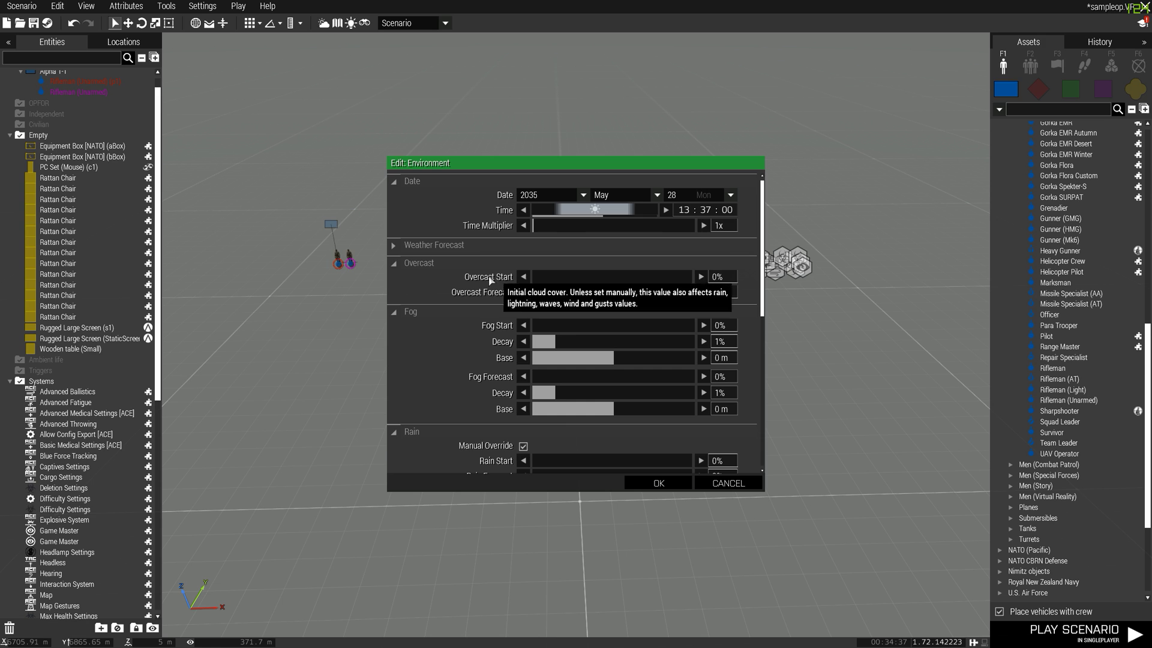
click(466, 245)
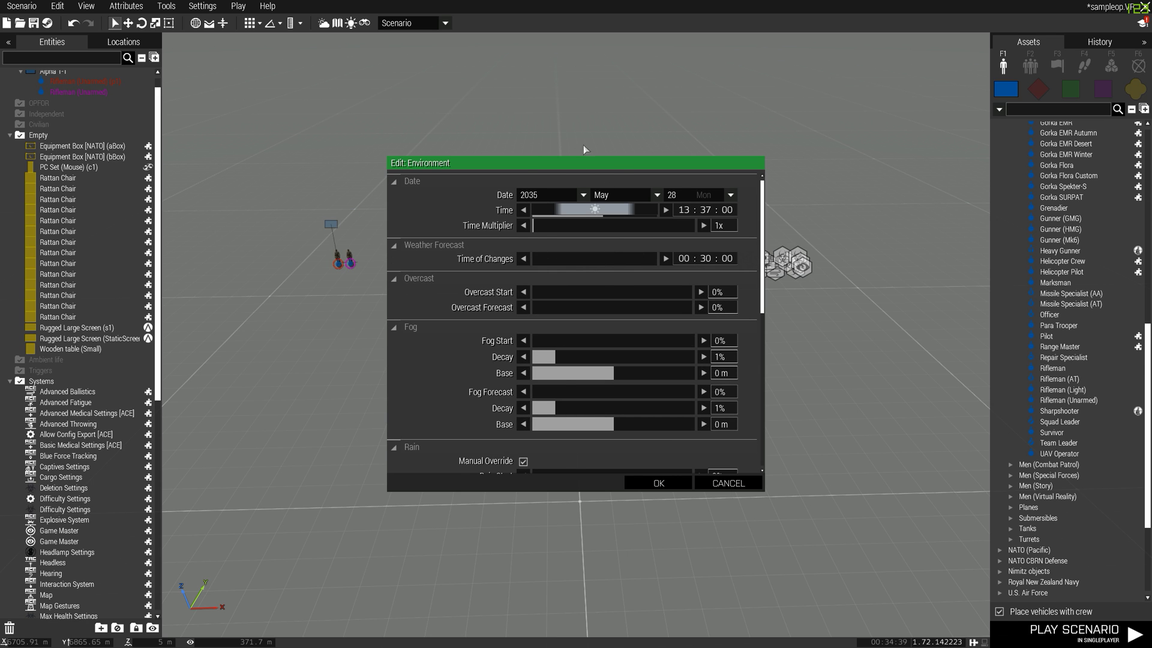
- Examine the available days of the scenario date, including their moon phase markers
click(699, 194)
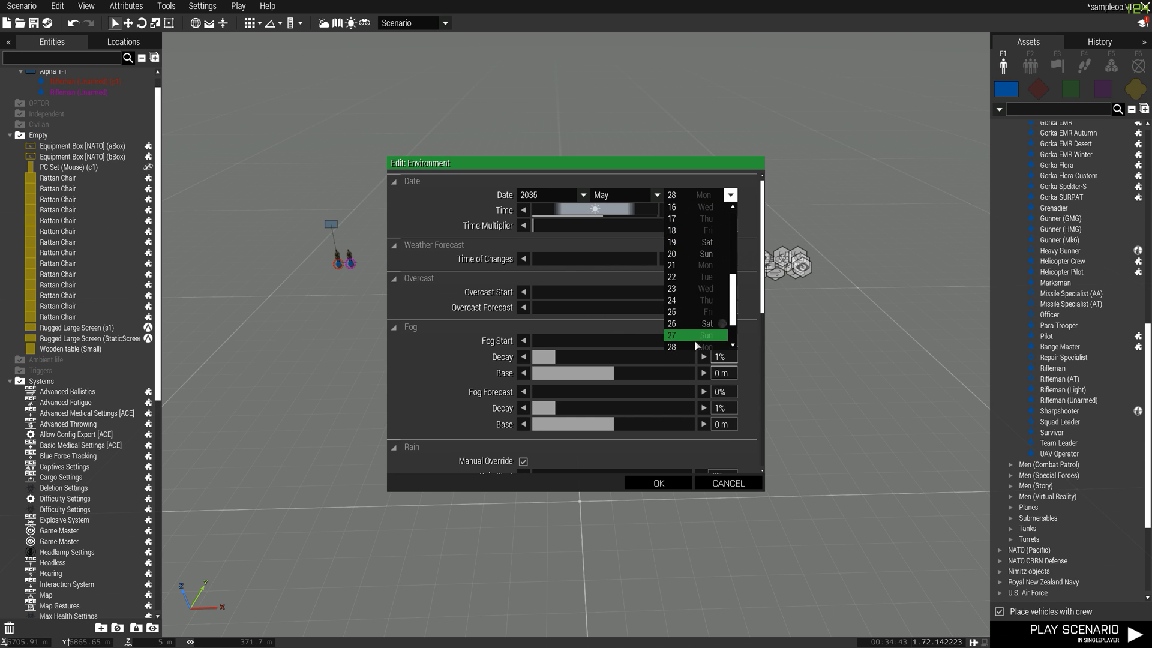
click(699, 195)
click(699, 195)
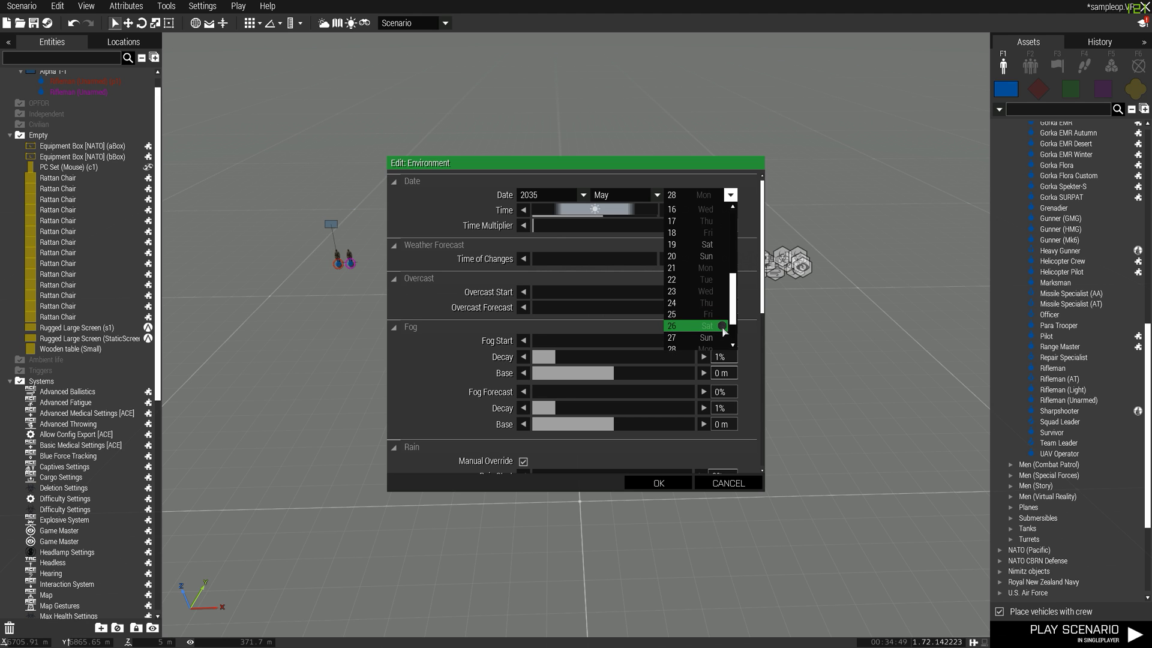
scroll(720, 327, down, 5)
scroll(712, 313, up, 3)
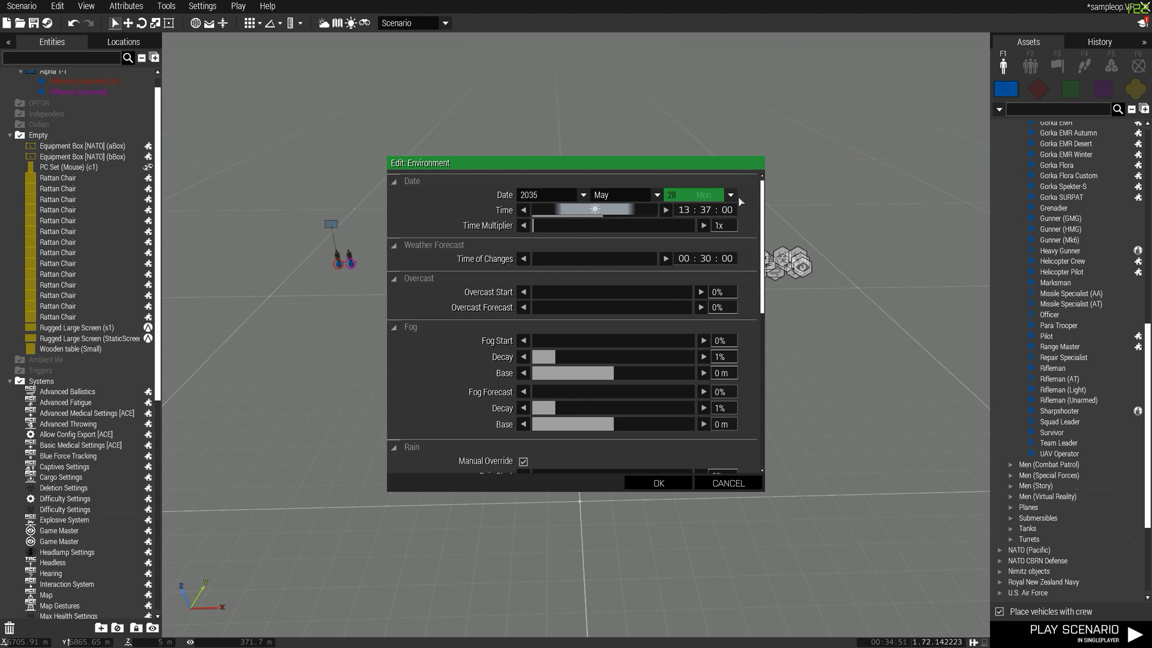
click(732, 196)
scroll(727, 221, up, 3)
scroll(728, 220, up, 4)
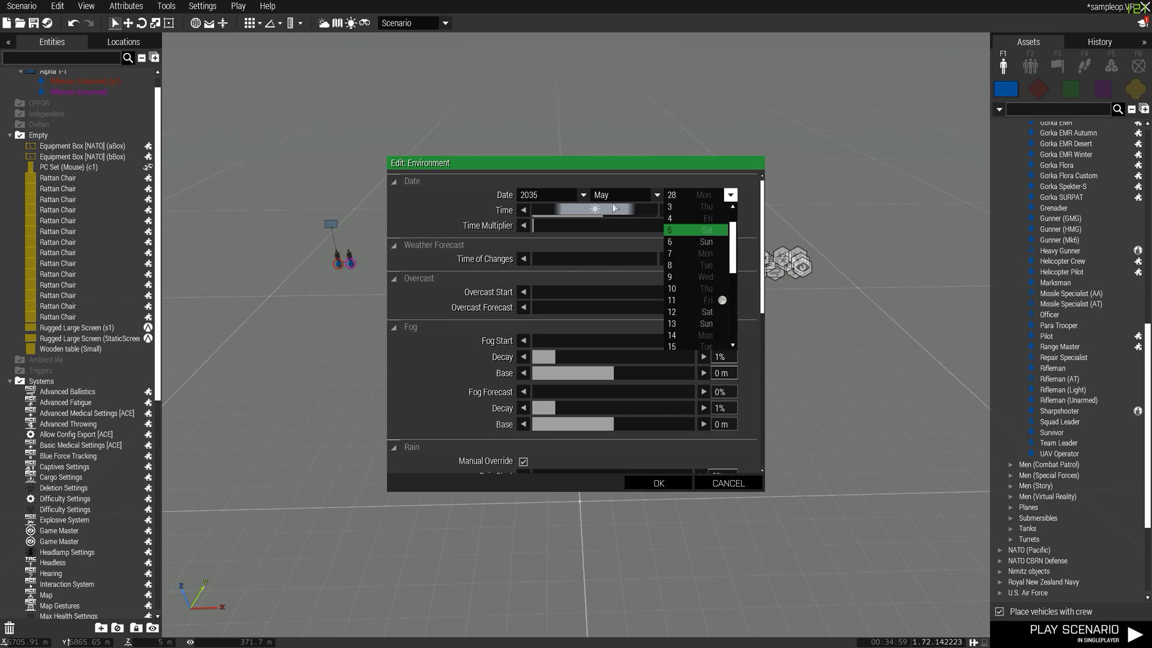
- Try January as the scenario's month, and discard the environment changes
click(558, 198)
click(593, 196)
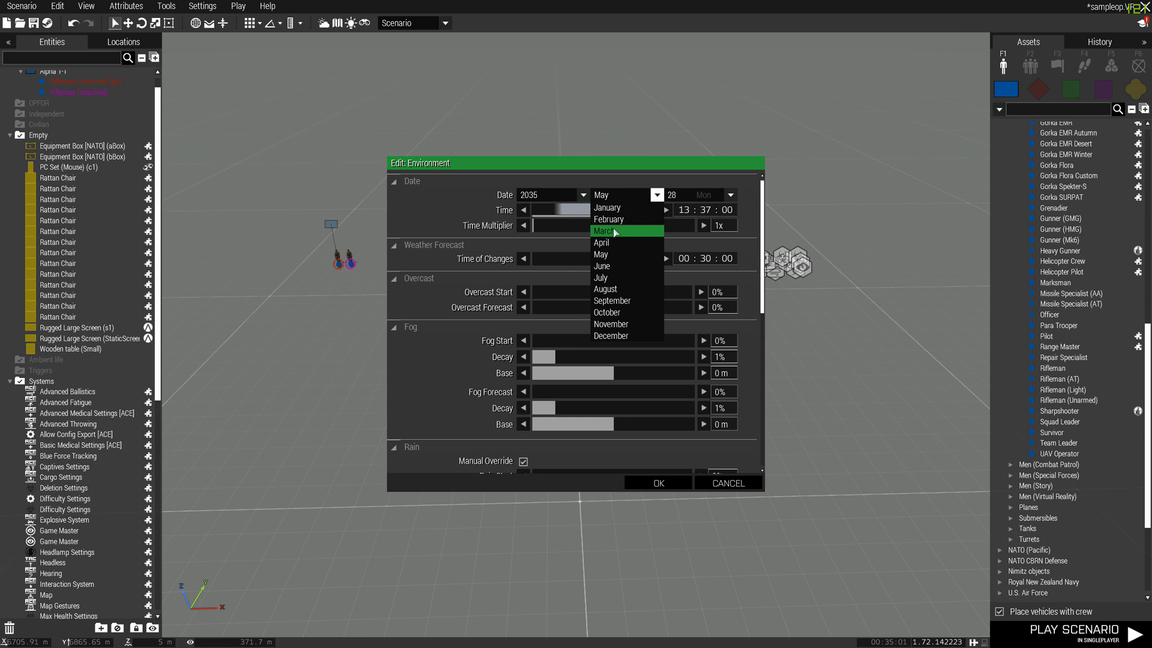
click(616, 208)
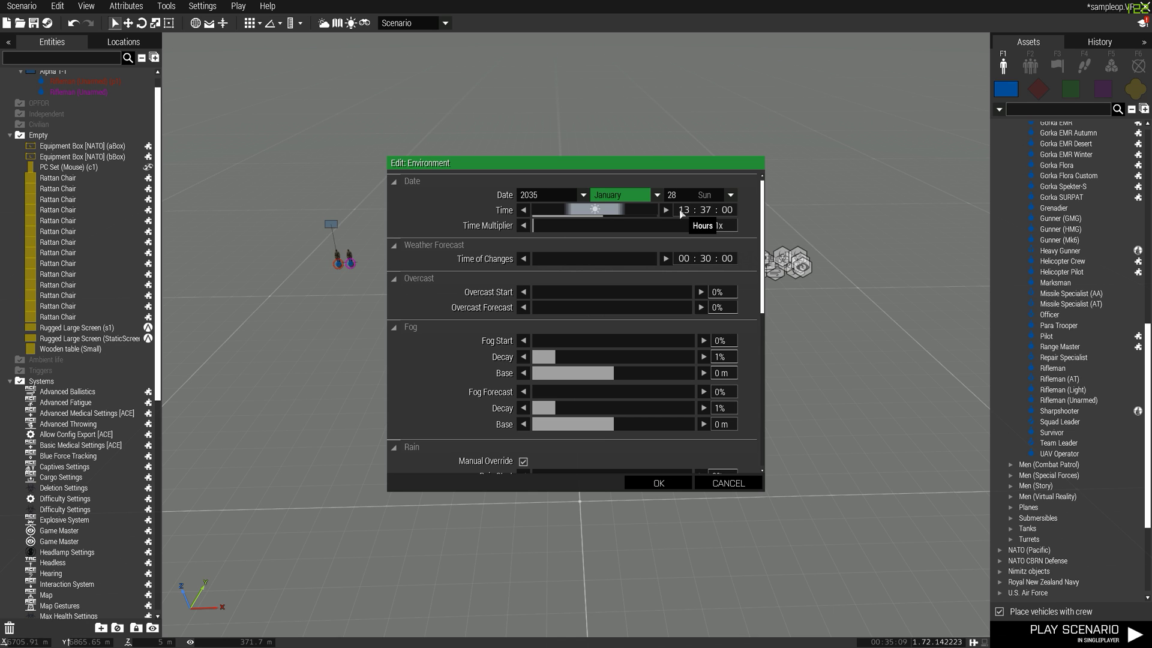
click(755, 487)
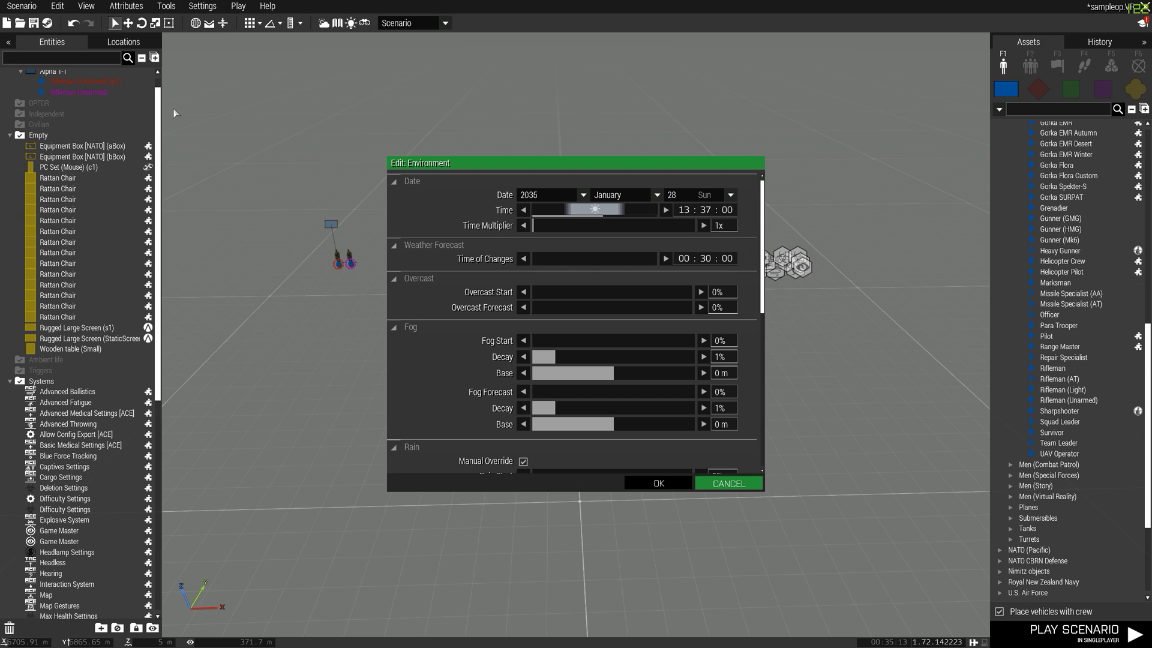
- Open the Multiplayer attributes and set the game type to Sandbox
click(147, 8)
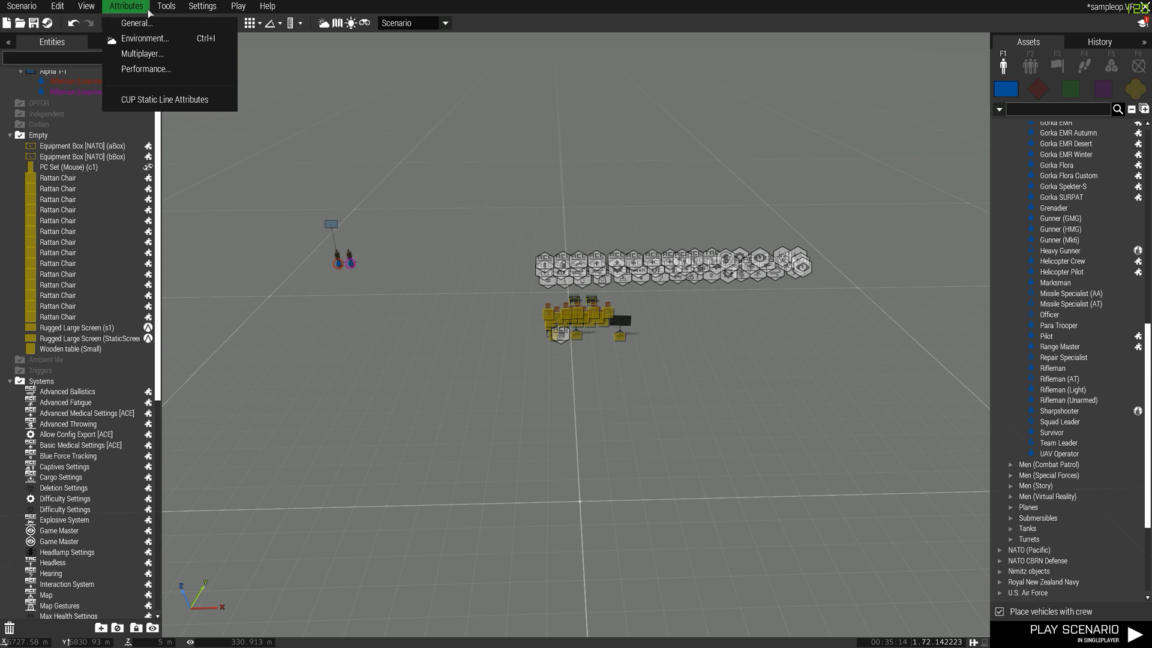
click(148, 55)
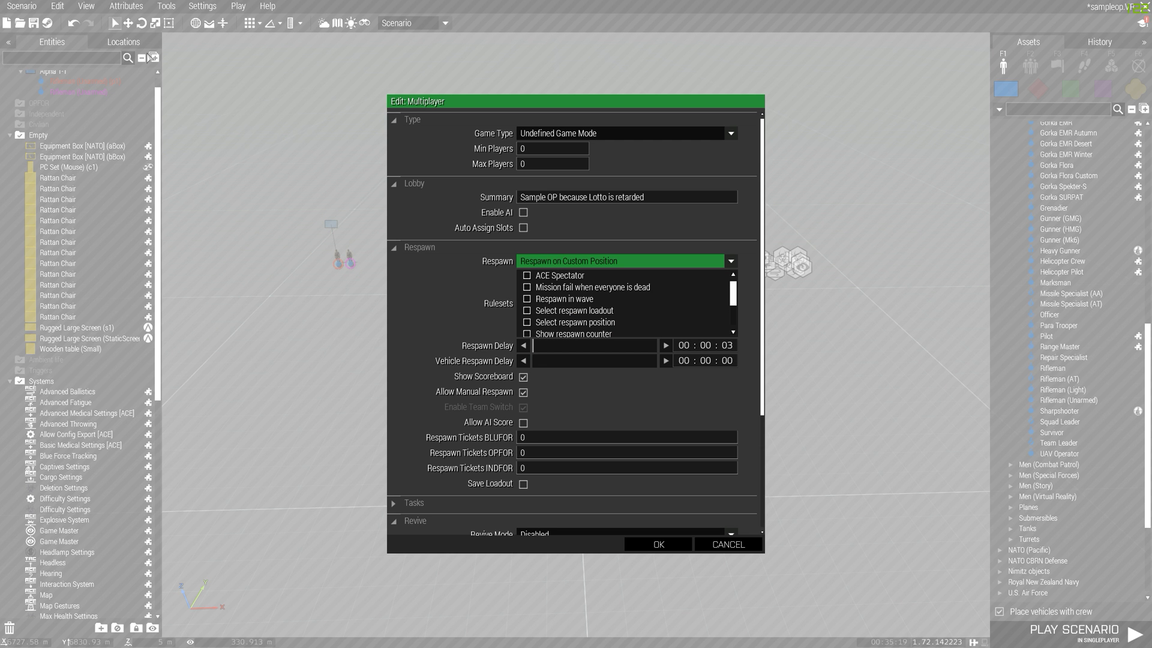
click(551, 137)
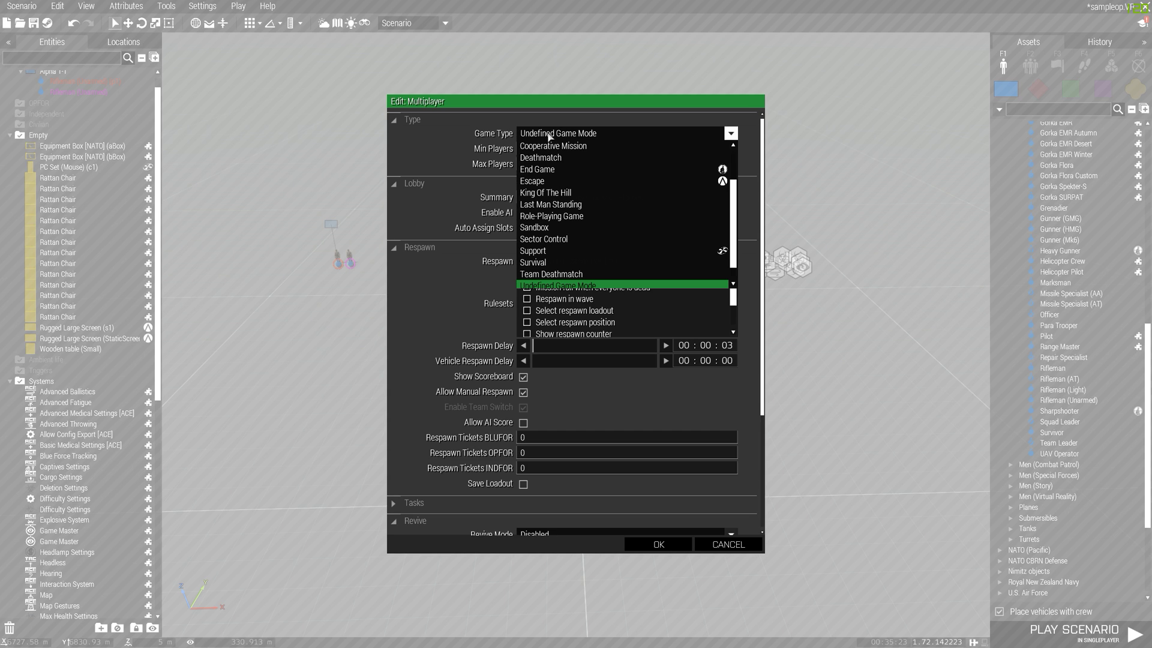
click(581, 232)
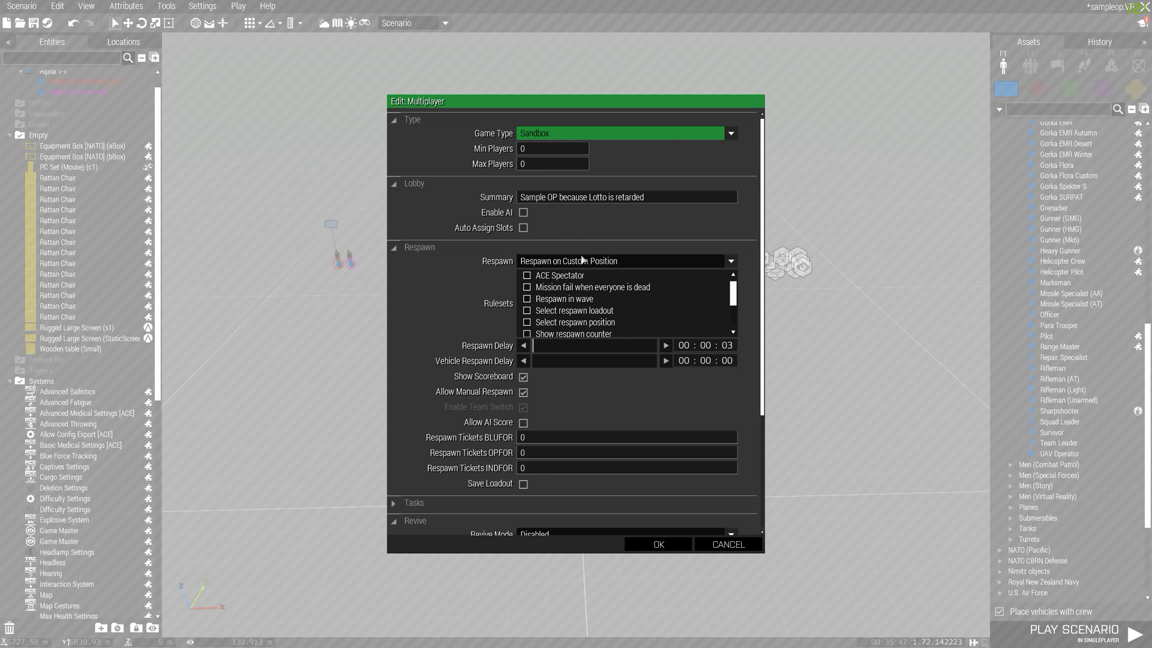
- Examine the Tasks, Revive and Dynamic Groups multiplayer settings, and collapse every section except Respawn
scroll(599, 288, down, 2)
scroll(591, 366, down, 6)
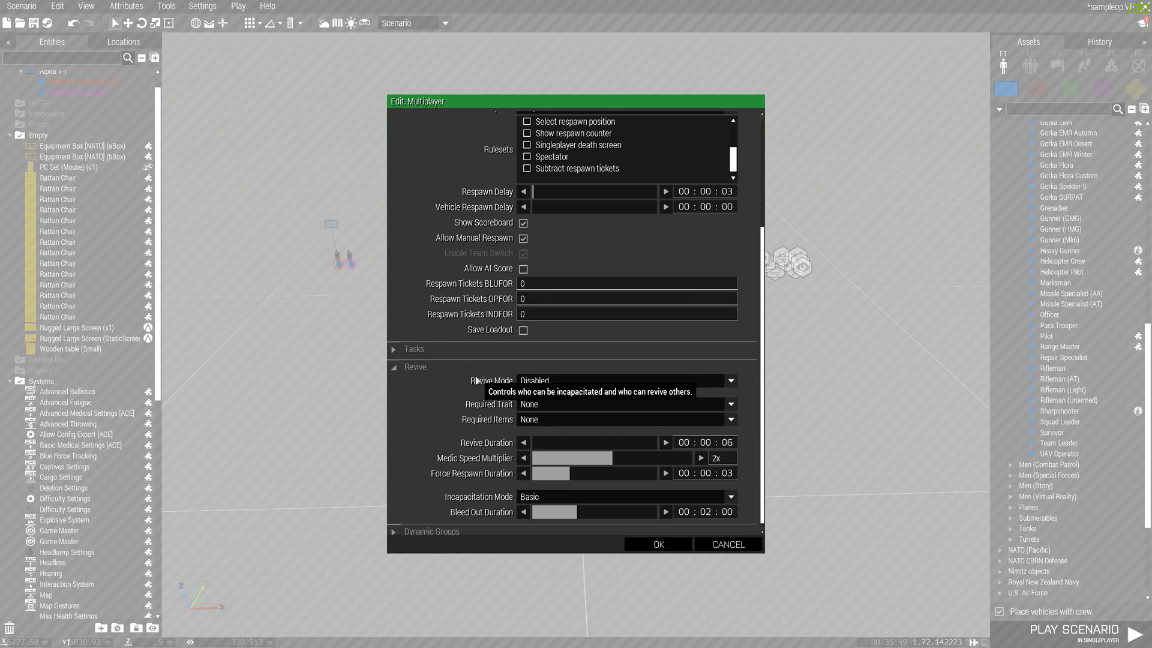
click(449, 342)
click(443, 344)
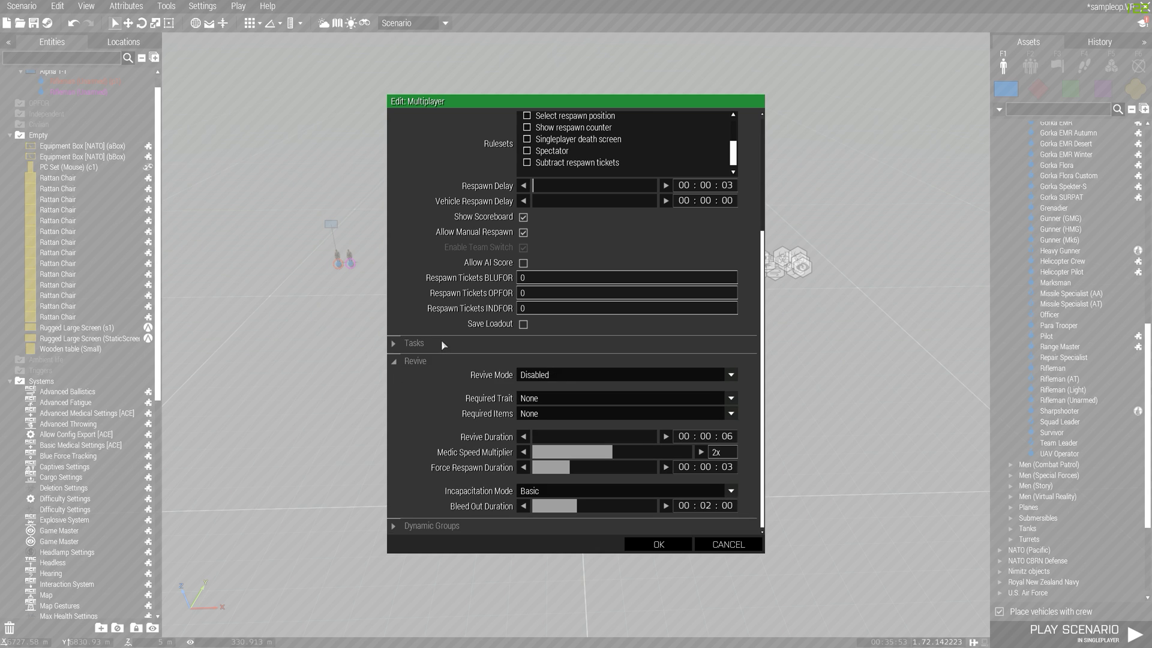
click(420, 362)
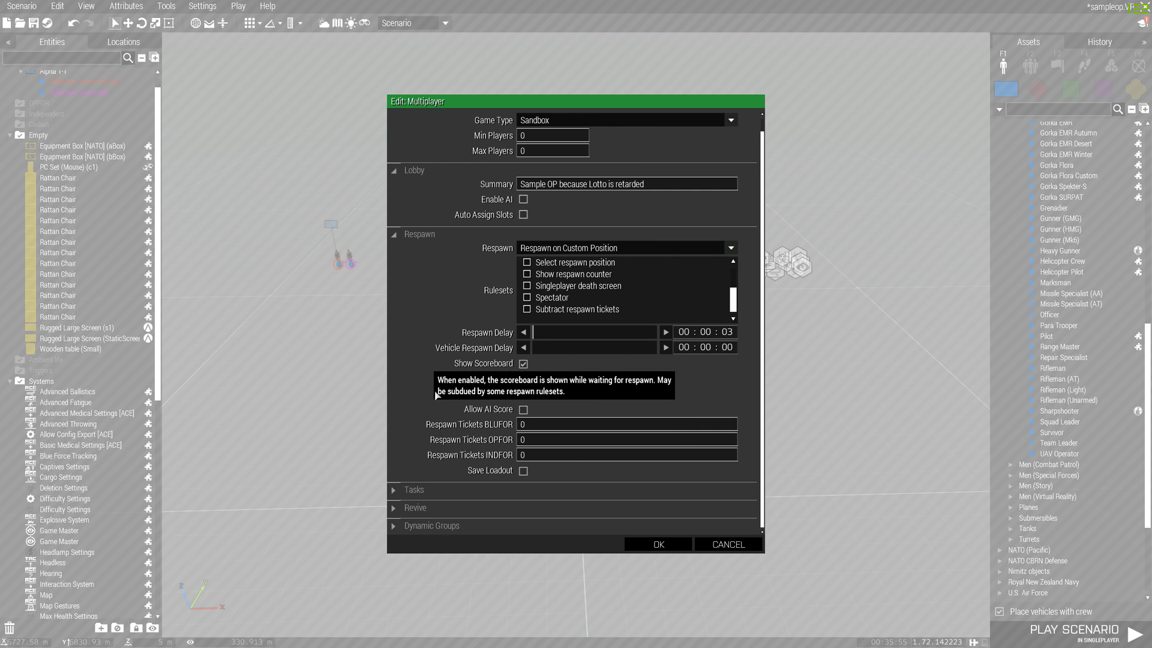
click(443, 525)
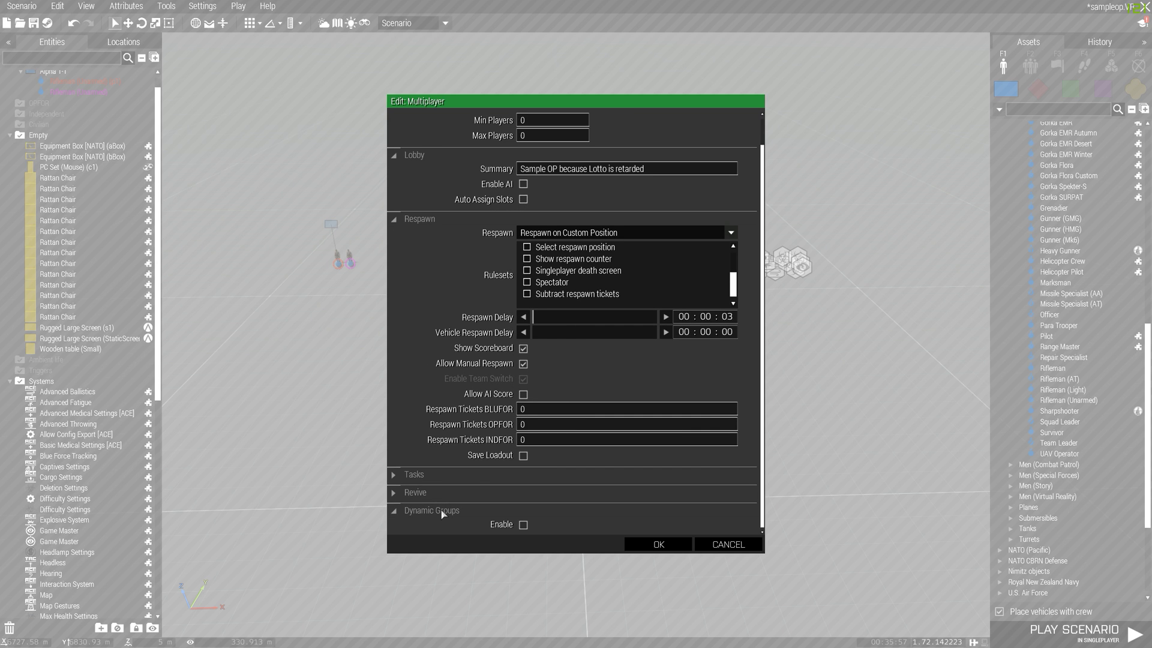
click(442, 514)
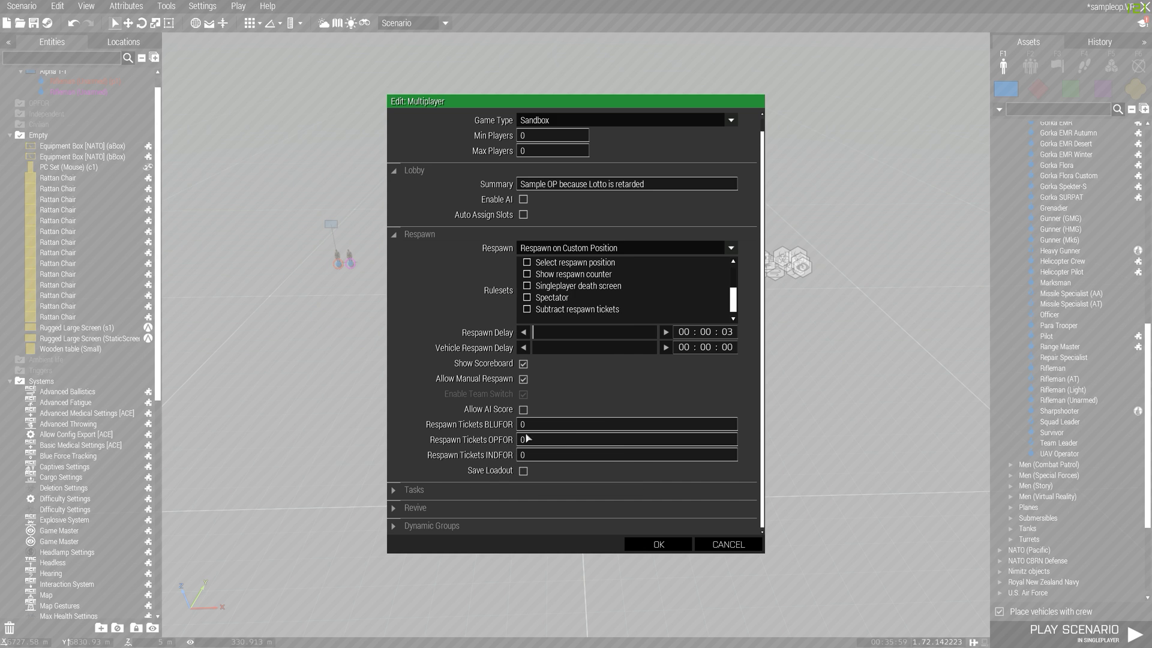
scroll(527, 439, up, 1)
click(429, 187)
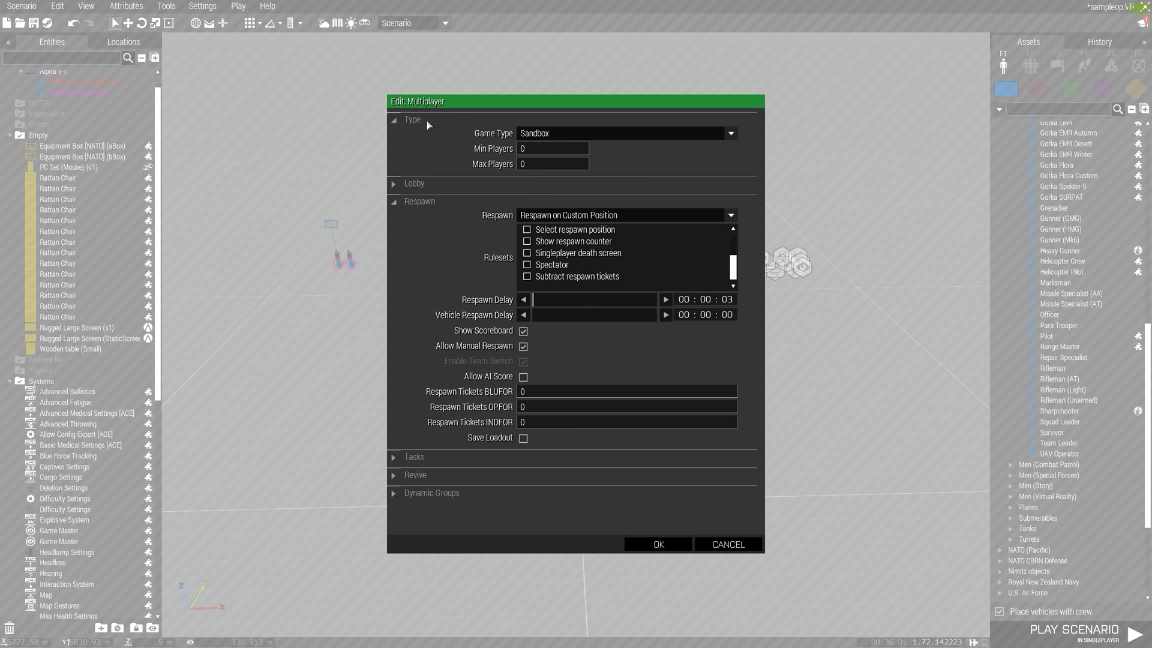
click(427, 122)
- Try Disabled as the Respawn mode, and set it back to Respawn on Custom Position
click(564, 172)
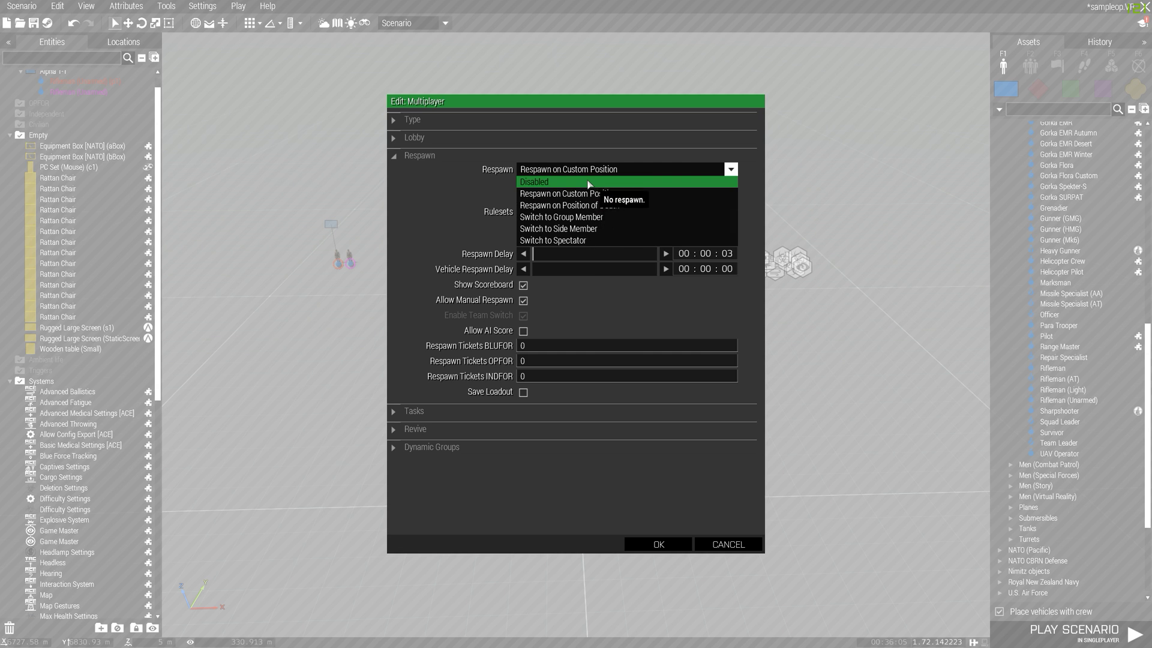
click(590, 181)
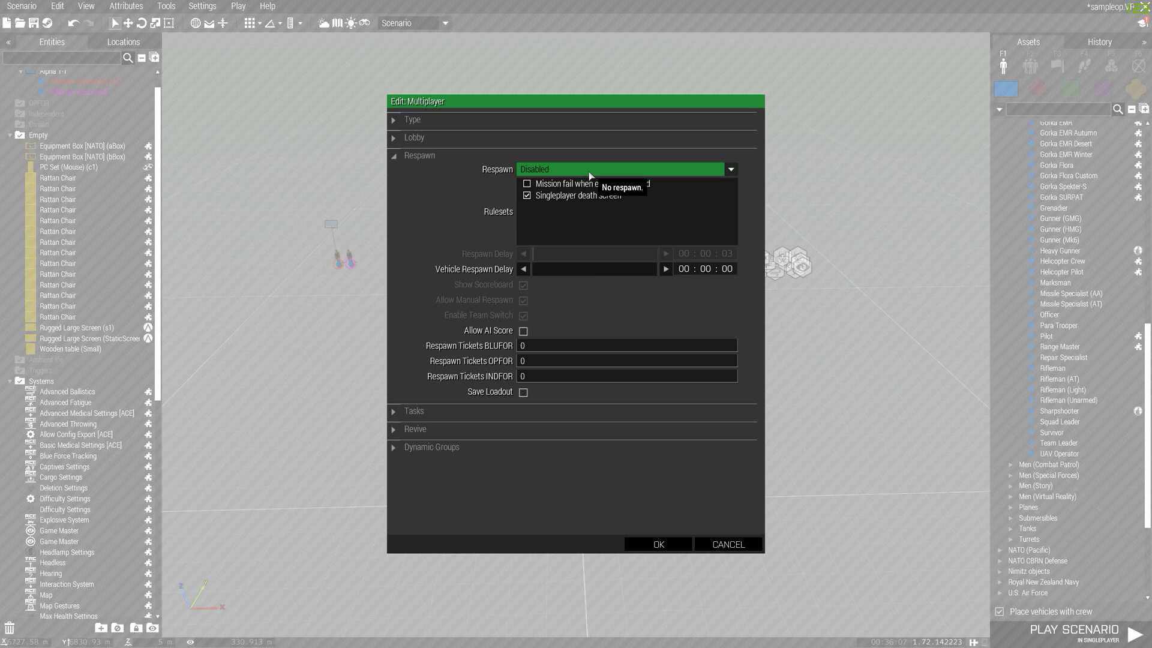
click(590, 173)
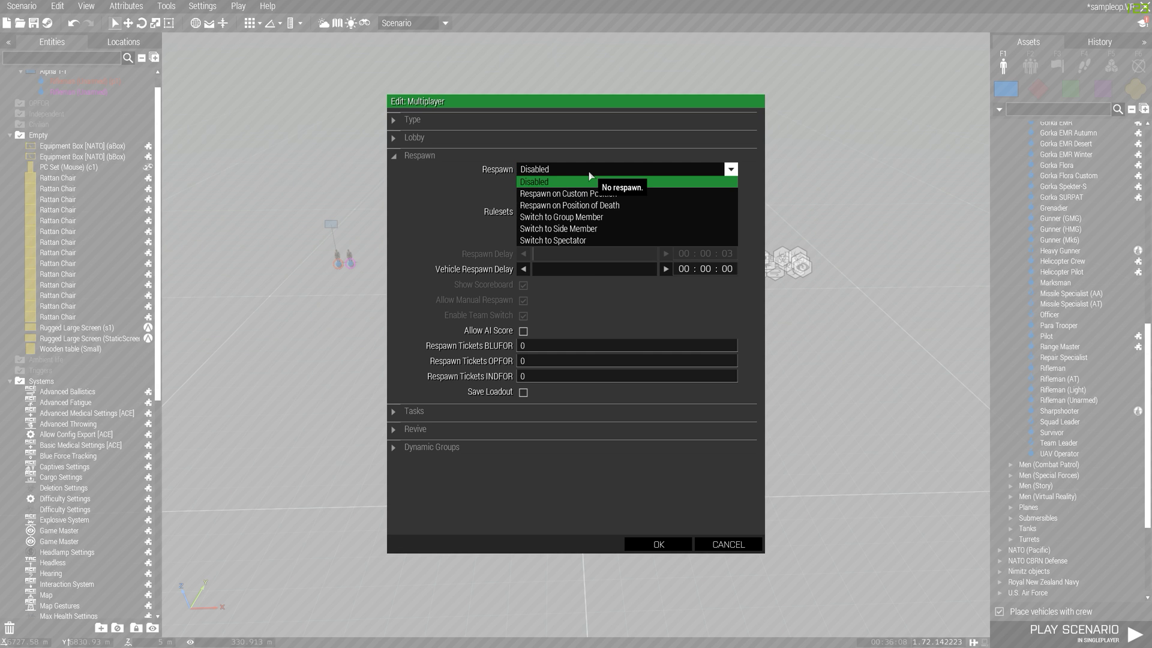
click(616, 194)
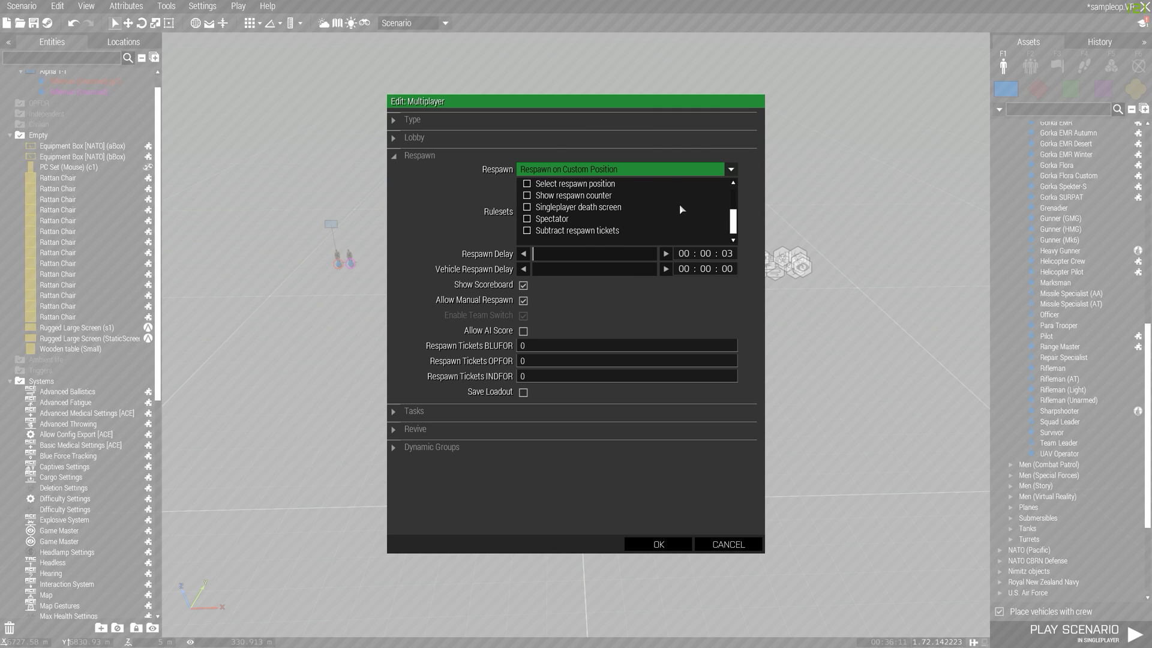
- Examine the respawn rulesets and the BLUFOR, OPFOR and INDFOR respawn tickets, and apply the Multiplayer attributes
scroll(678, 207, up, 2)
scroll(575, 216, down, 2)
scroll(618, 215, up, 2)
scroll(573, 207, down, 1)
scroll(575, 218, down, 1)
click(548, 348)
click(547, 362)
click(548, 377)
click(590, 378)
click(543, 361)
click(544, 347)
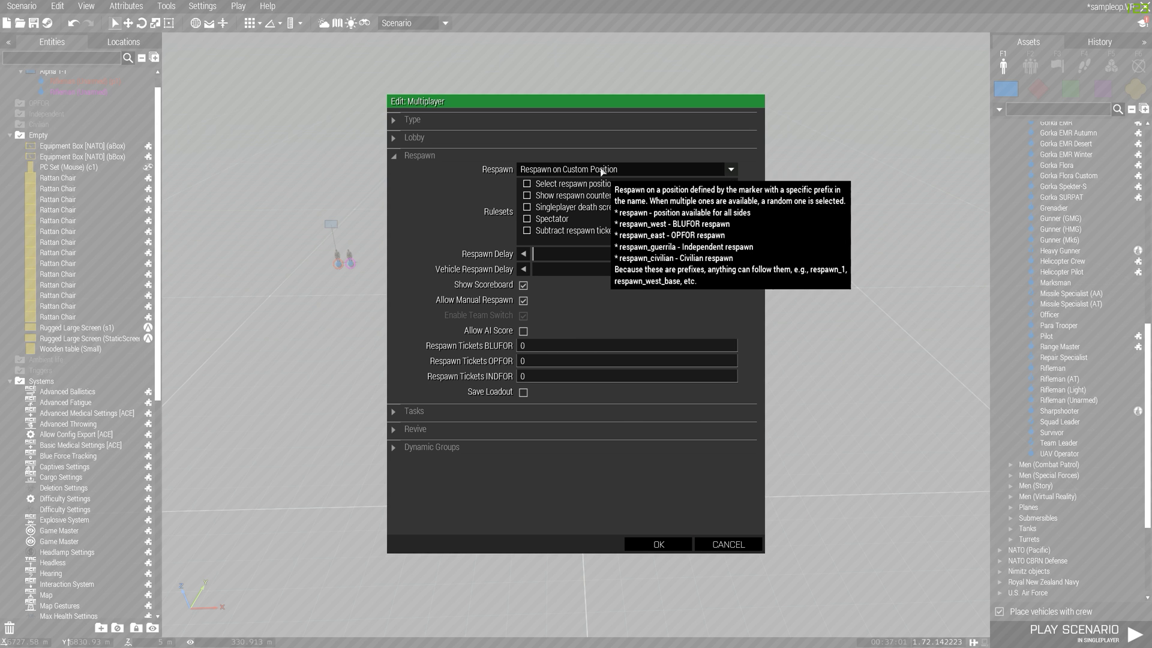
click(670, 545)
- Switch to the 2D map view and delete the Empty marker named respawn_west_1
right_drag(673, 393, 532, 305)
key(n)
key(n)
key(m)
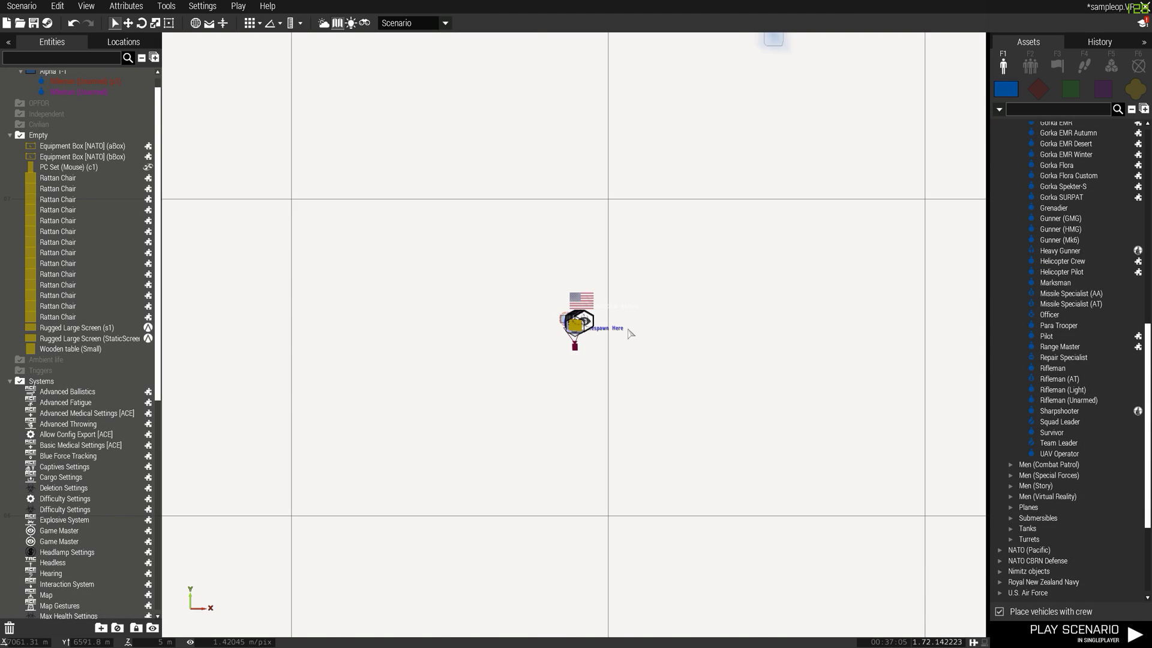
scroll(636, 331, up, 5)
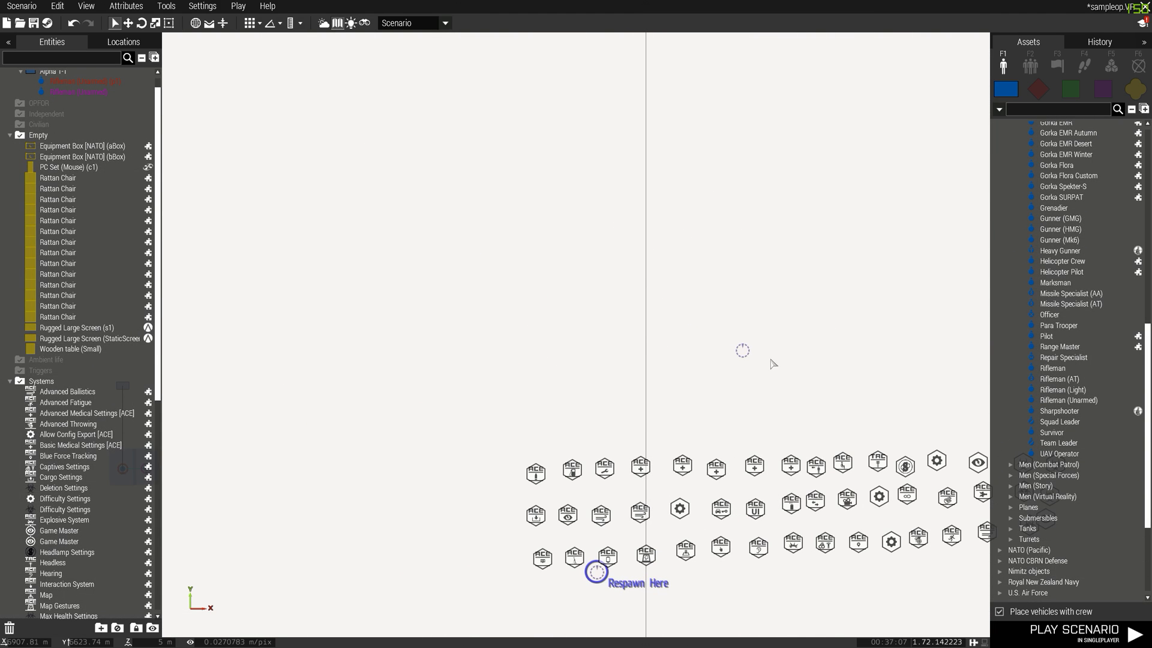
scroll(741, 342, down, 4)
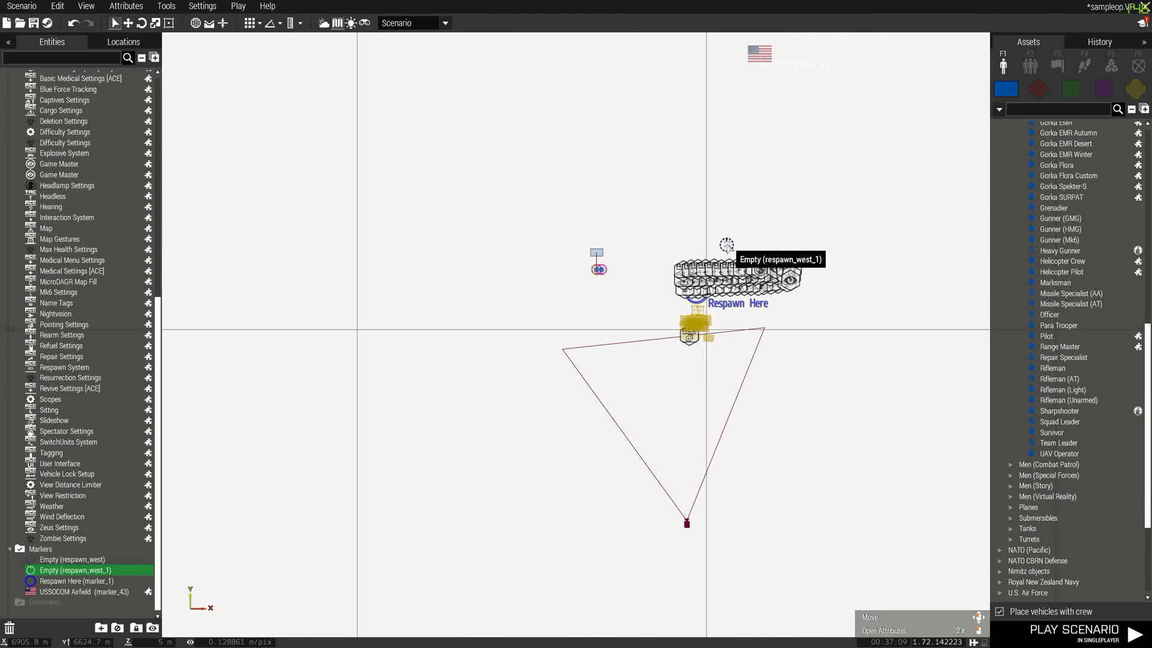
scroll(700, 360, up, 2)
scroll(648, 396, up, 8)
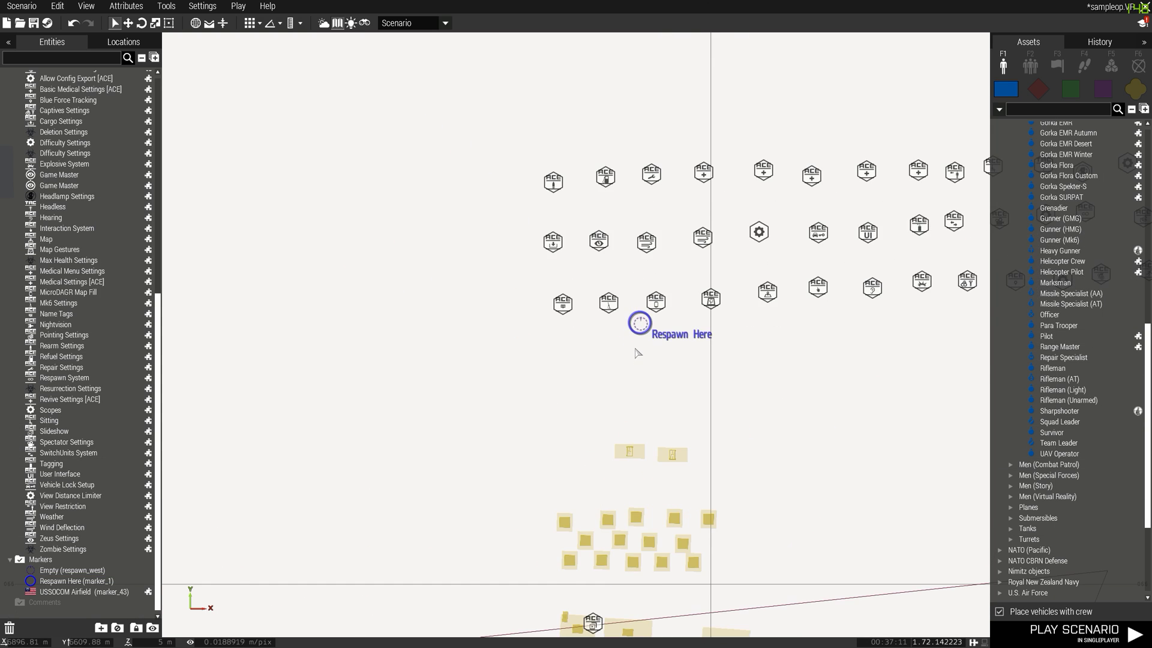
- Place an Empty system marker on the map between the Respawn Here marker and the two equipment boxes
click(1139, 64)
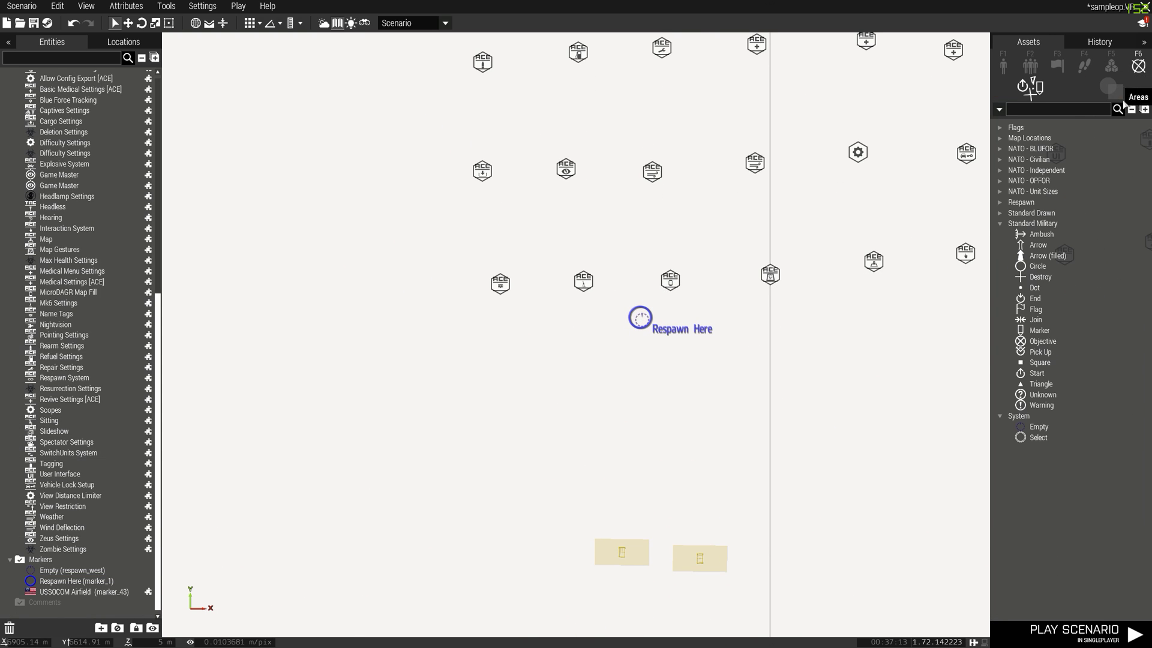
click(1038, 427)
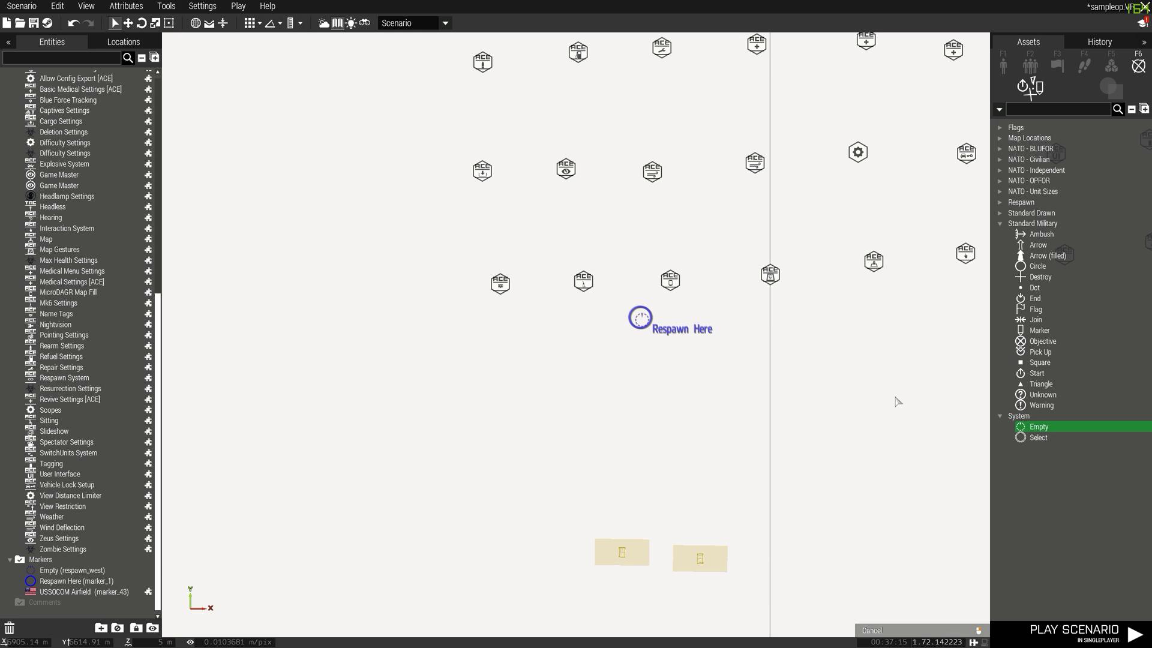
click(644, 408)
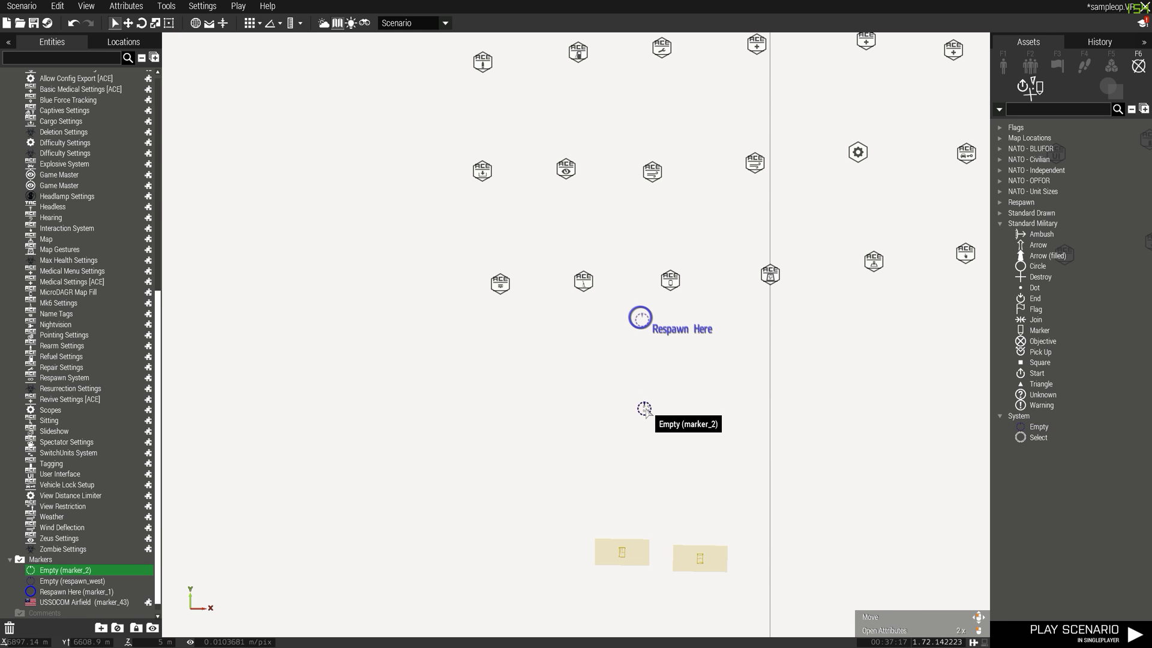
- Try to give the new Empty marker the variable name respawn_west, and discard its attribute changes
double_click(645, 408)
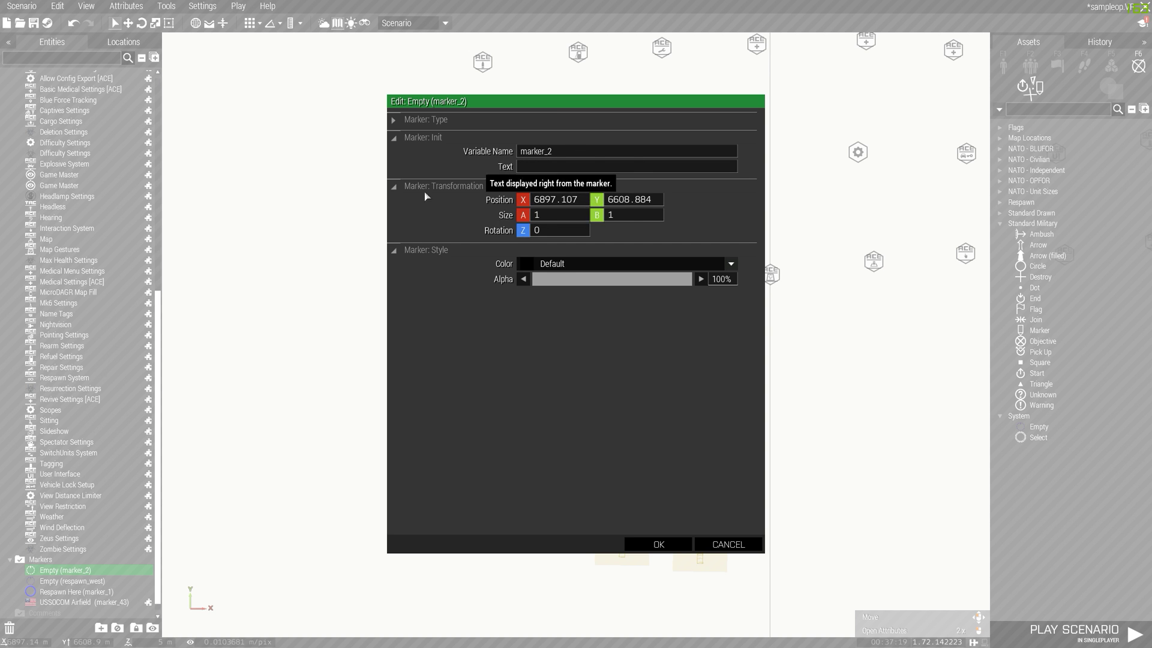
double_click(579, 149)
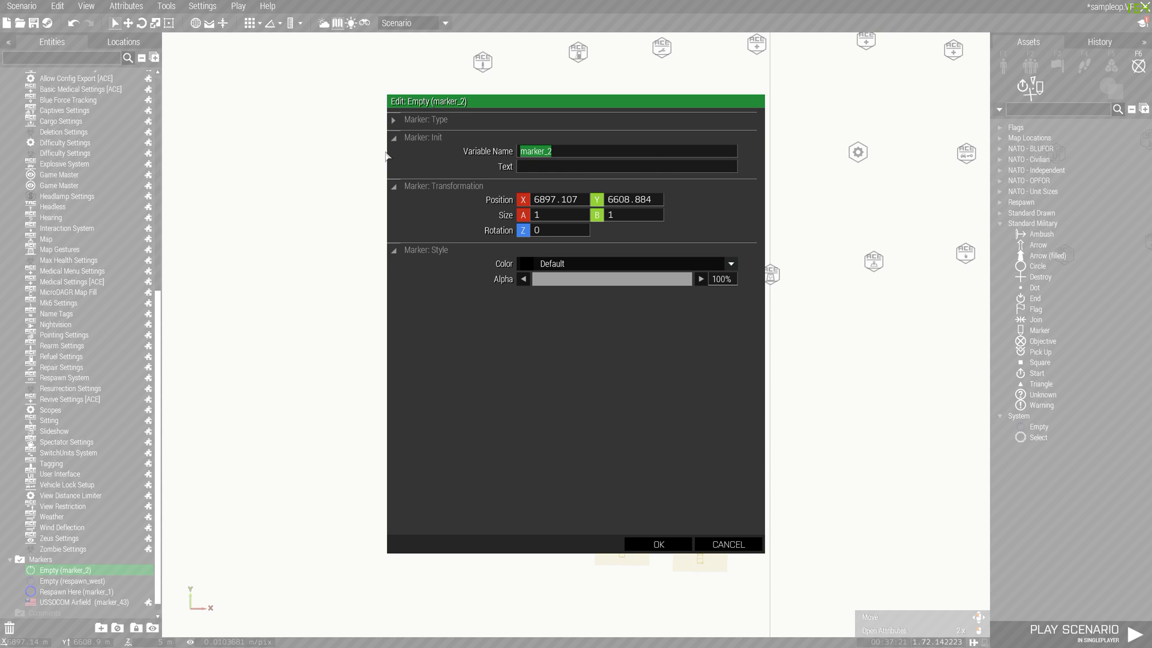
text(respawn_west)
key(Return)
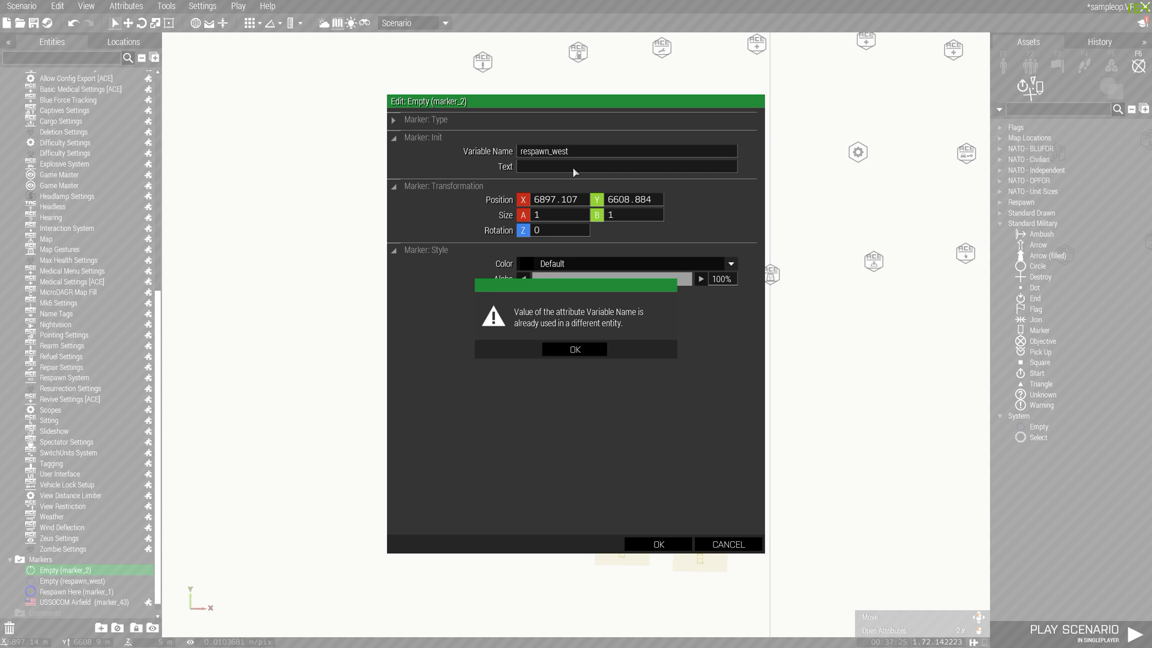
click(577, 354)
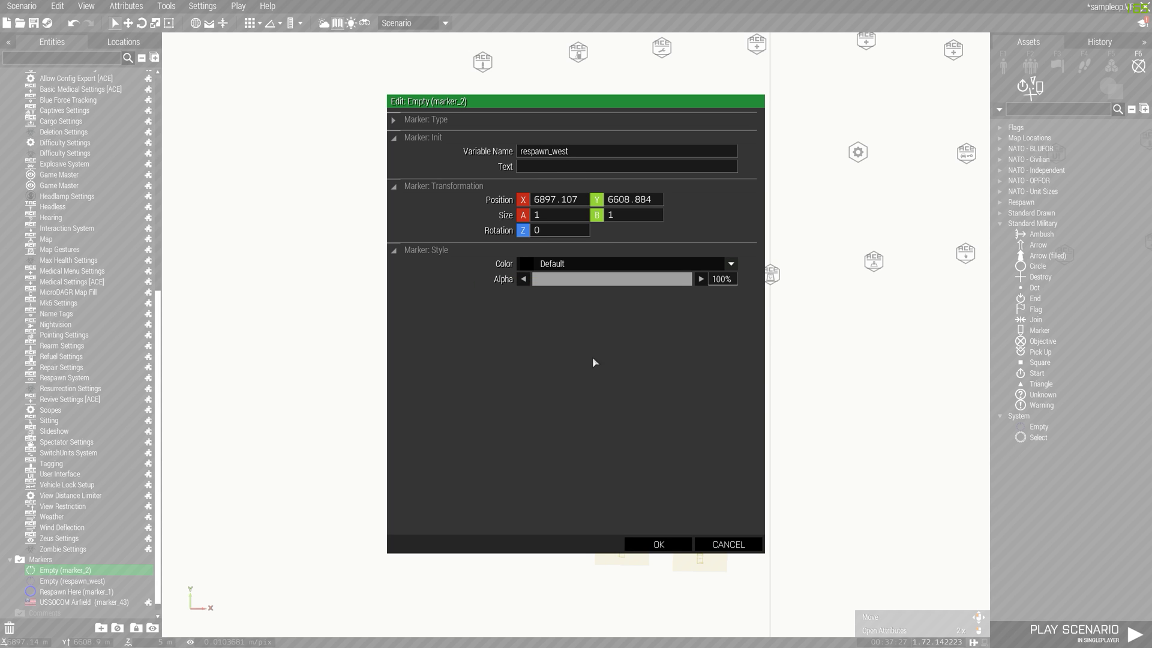
key(Escape)
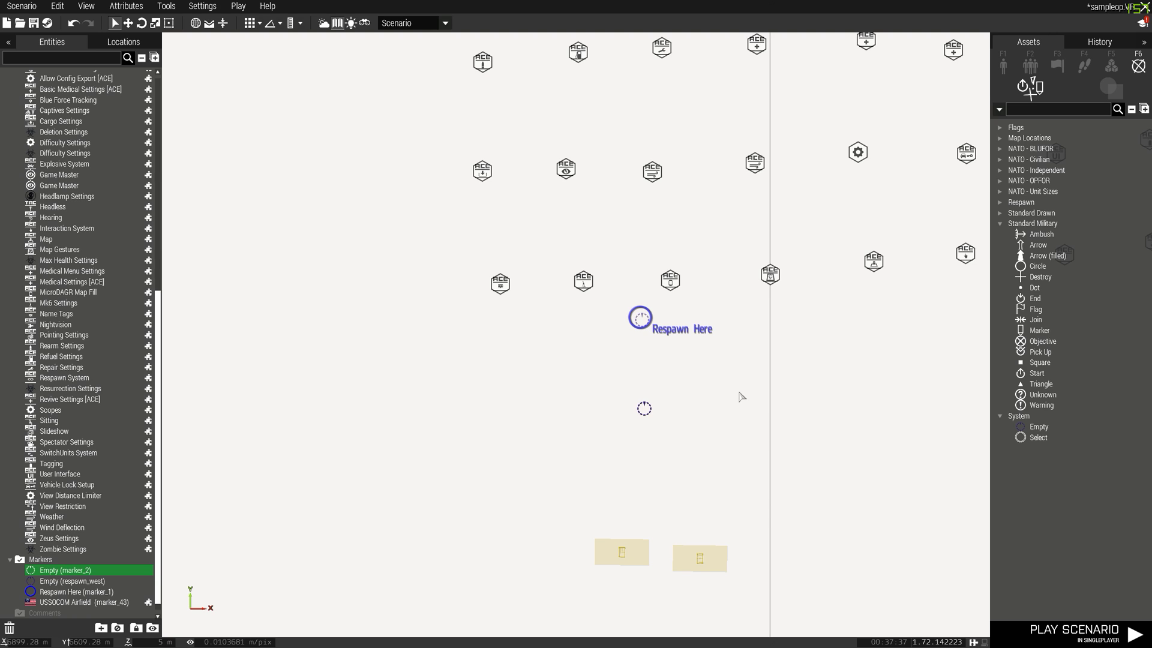
- Move the Respawn Here marker slightly east on the map and save the scenario
click(640, 319)
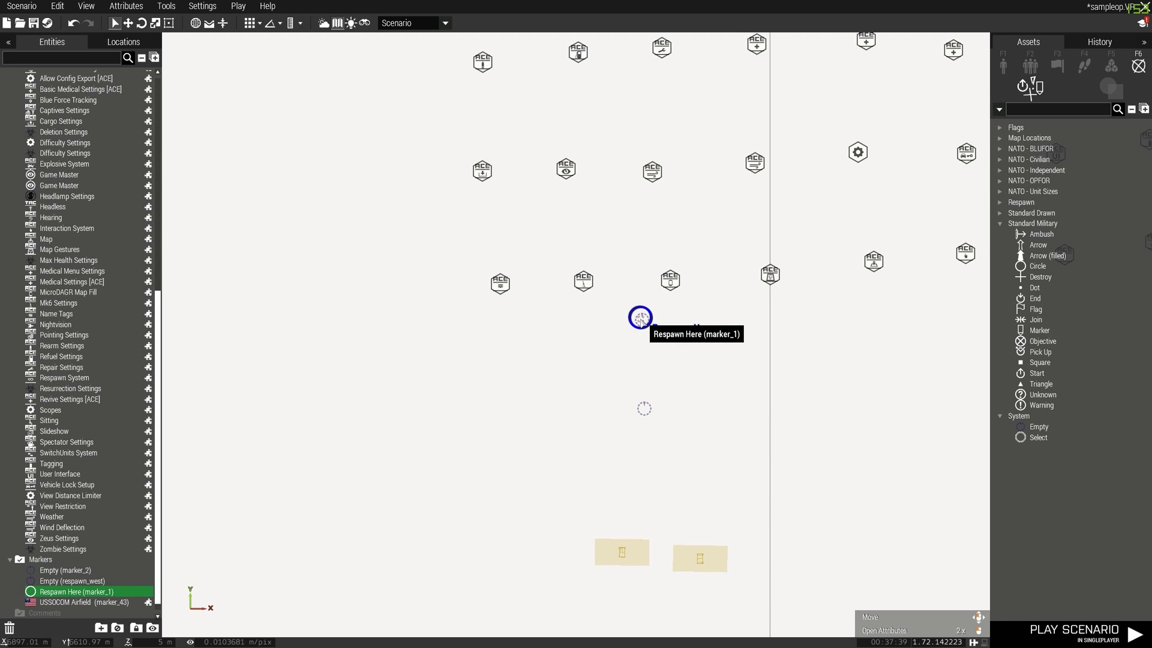
drag(640, 320, 661, 329)
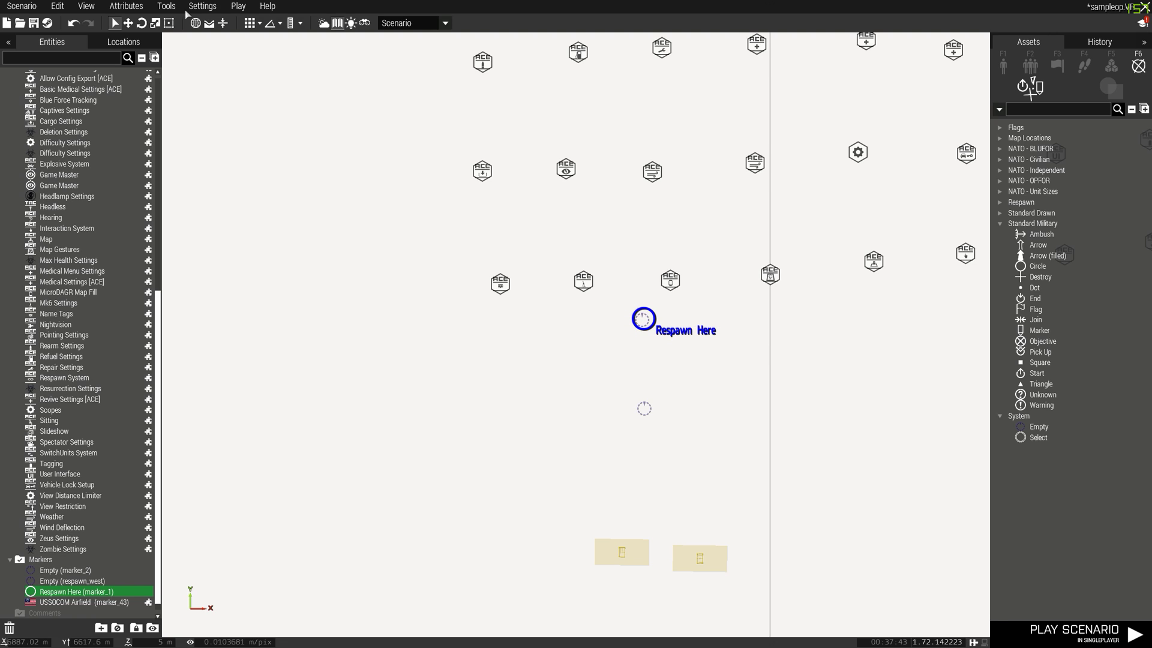
click(243, 7)
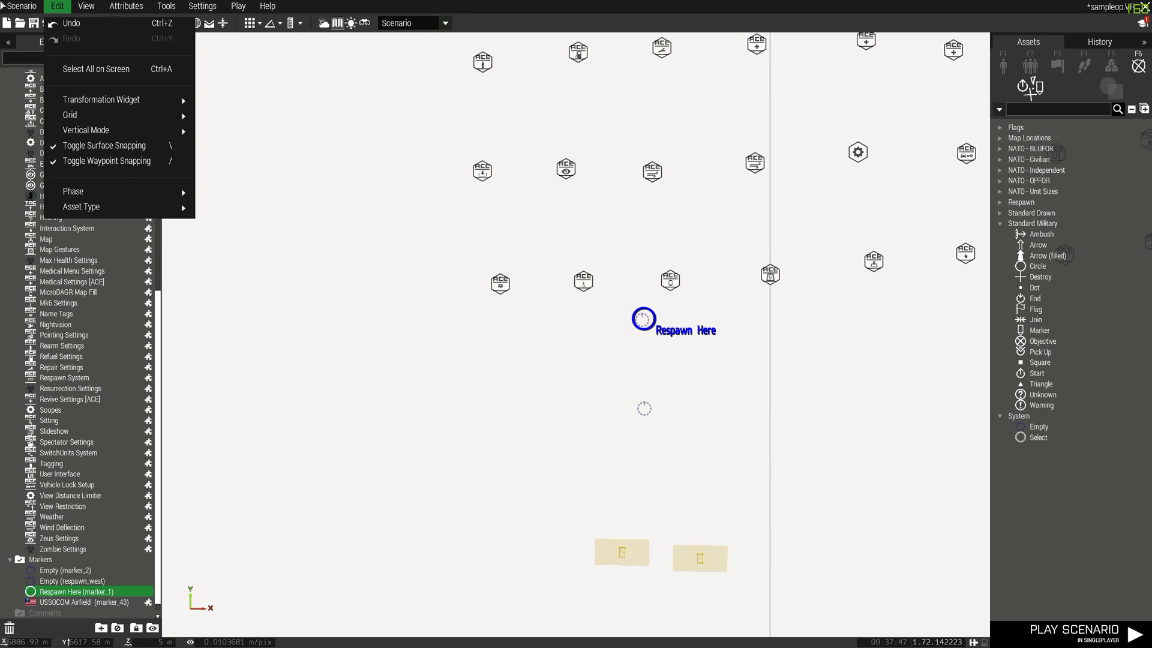
click(395, 305)
scroll(395, 305, down, 10)
key(ctrl+s)
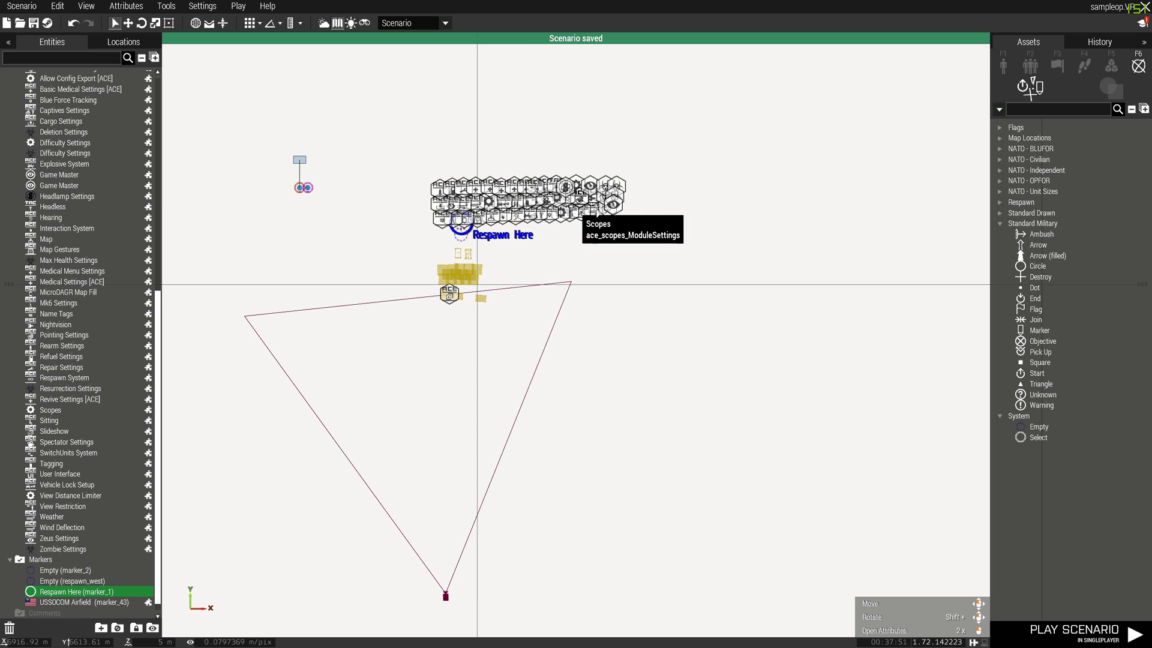
- Return to the 3D view and open the attributes of the unarmed rifleman p1 to examine its variable name and role description
scroll(547, 201, up, 5)
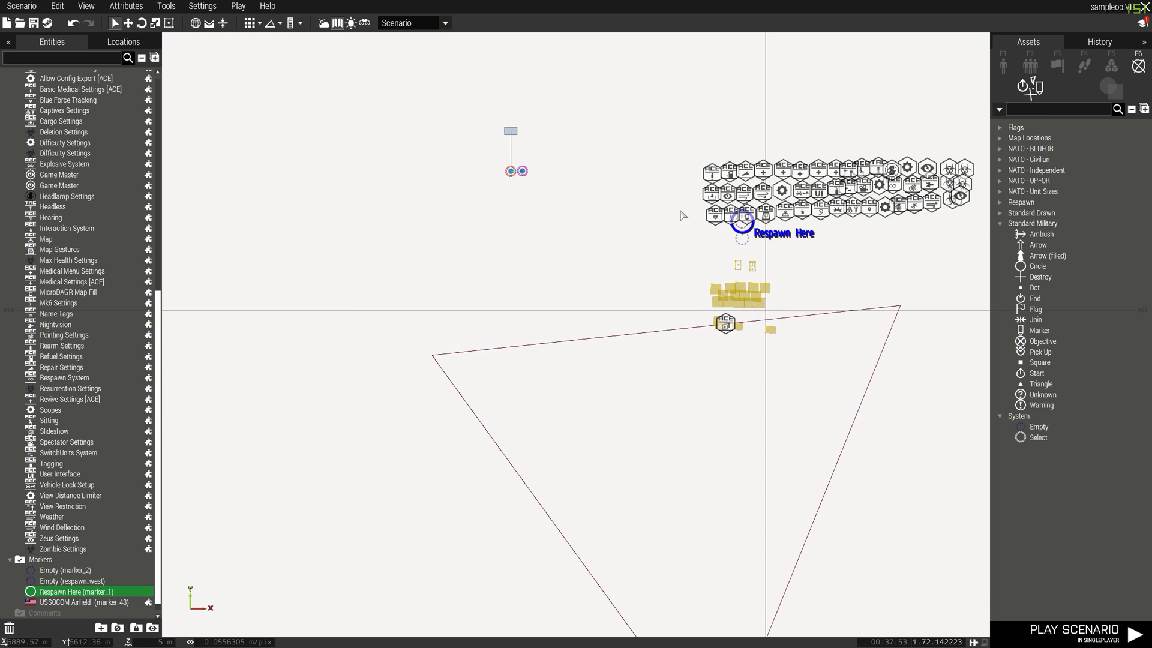
key(m)
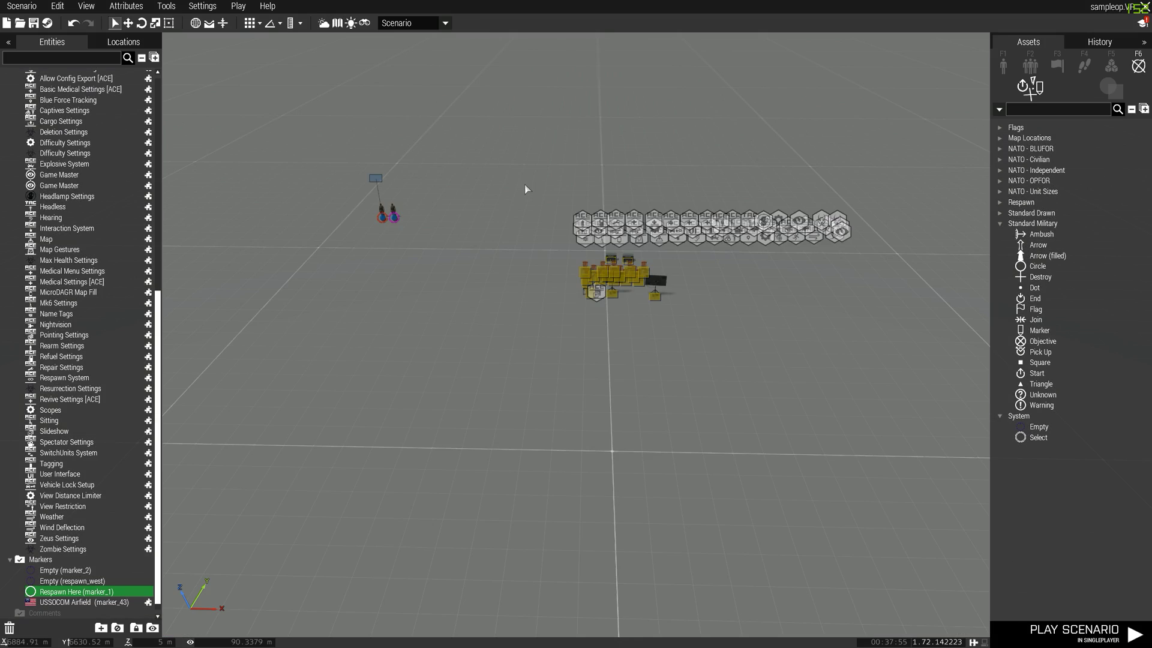
scroll(438, 211, up, 10)
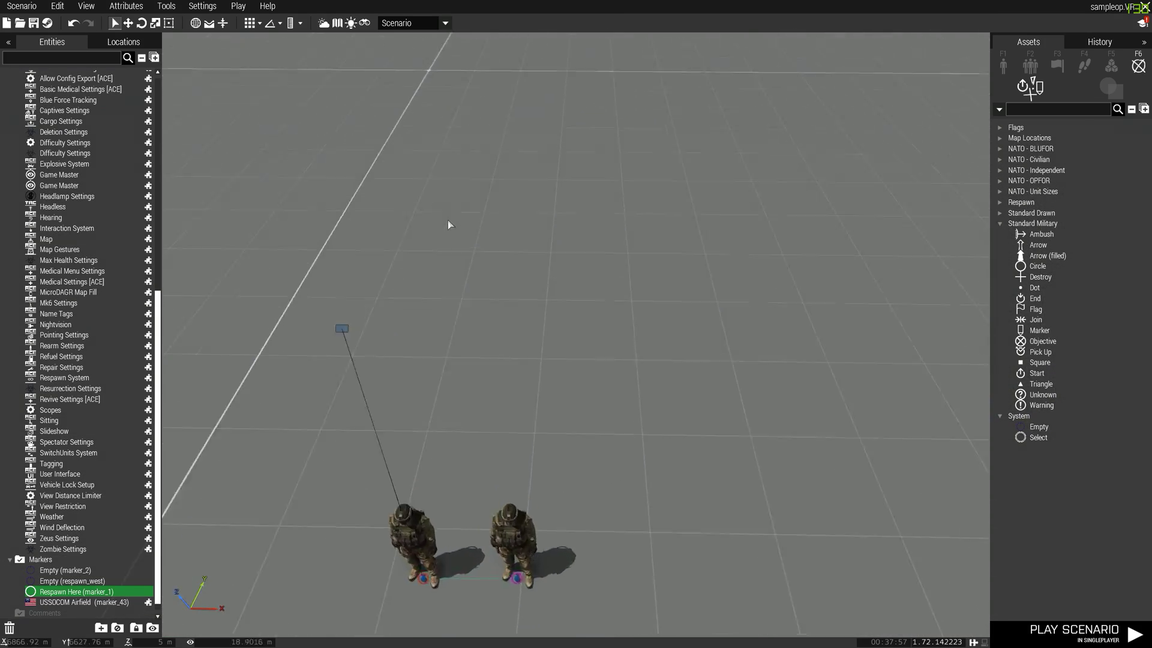
scroll(715, 209, down, 5)
right_drag(714, 211, 592, 269)
scroll(616, 230, up, 4)
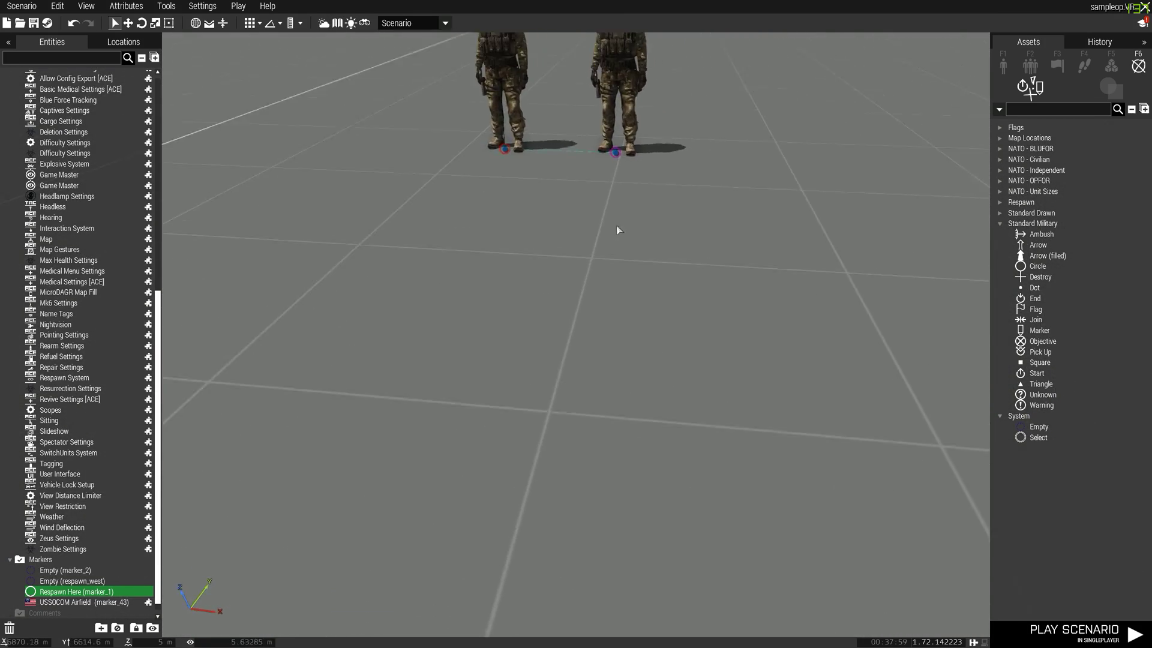
right_drag(617, 230, 583, 213)
scroll(583, 214, up, 2)
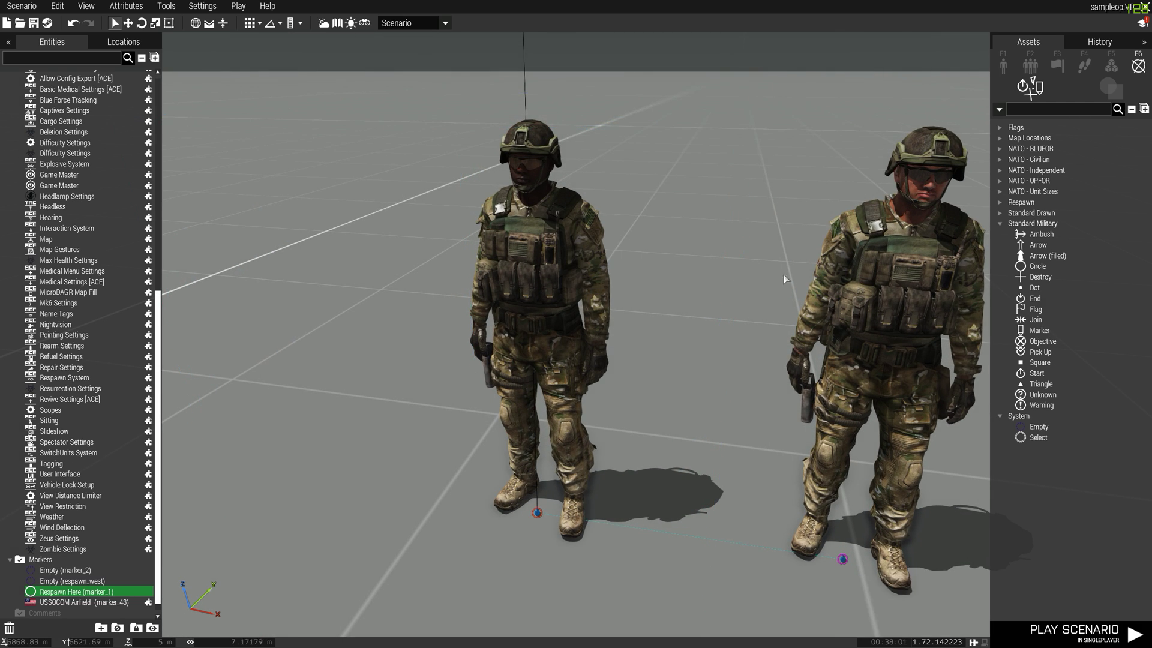
scroll(663, 216, down, 3)
right_drag(664, 216, 695, 217)
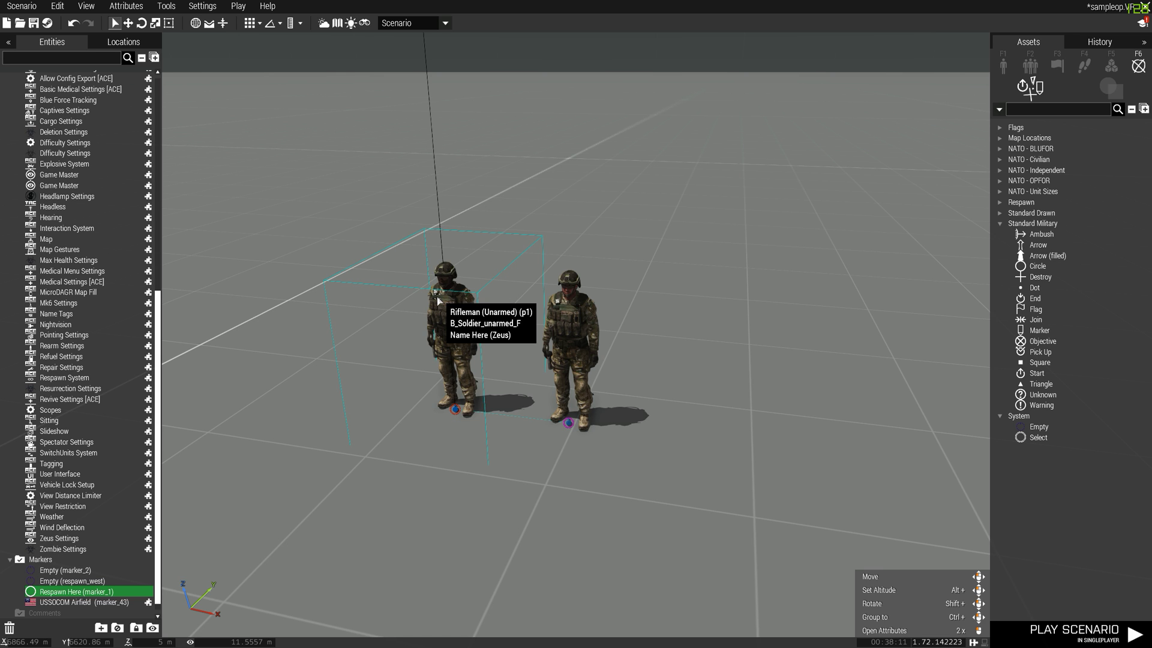
double_click(437, 299)
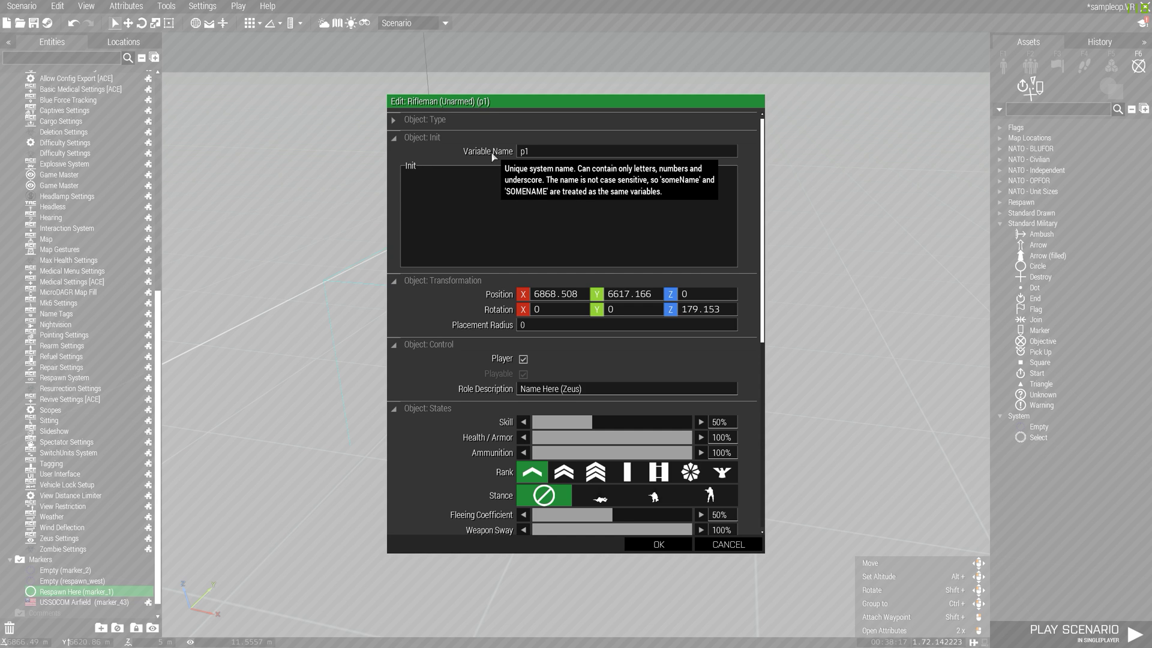
double_click(551, 150)
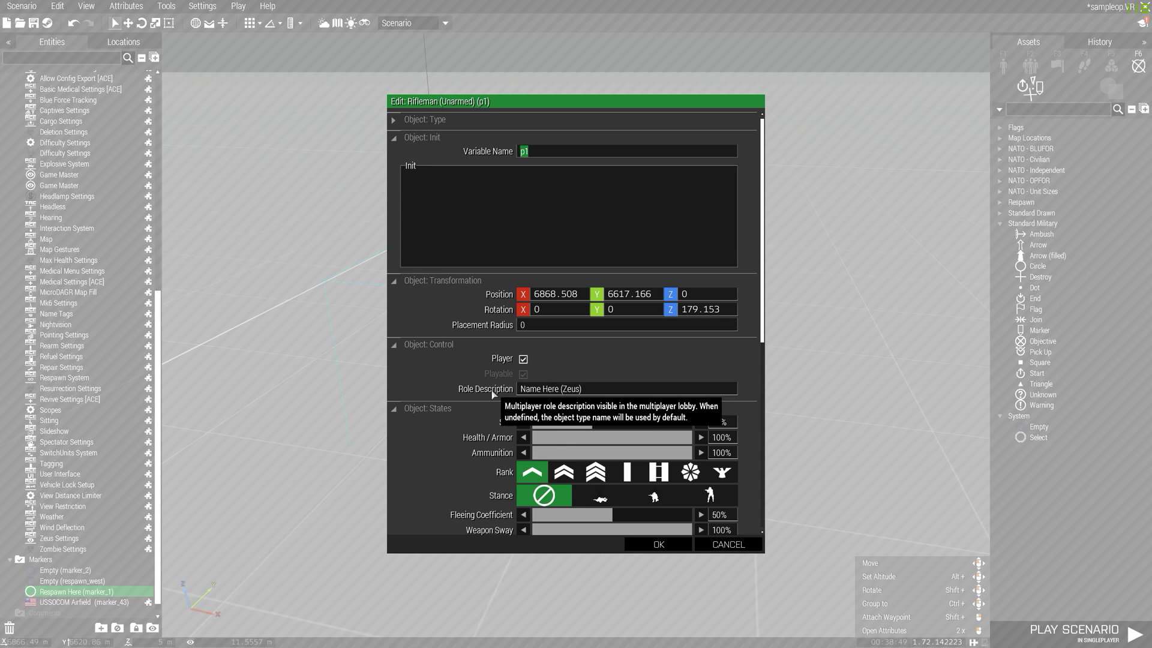
- Review the role description and remaining attribute sections of the unarmed rifleman p1, and close its attributes without changes
click(619, 393)
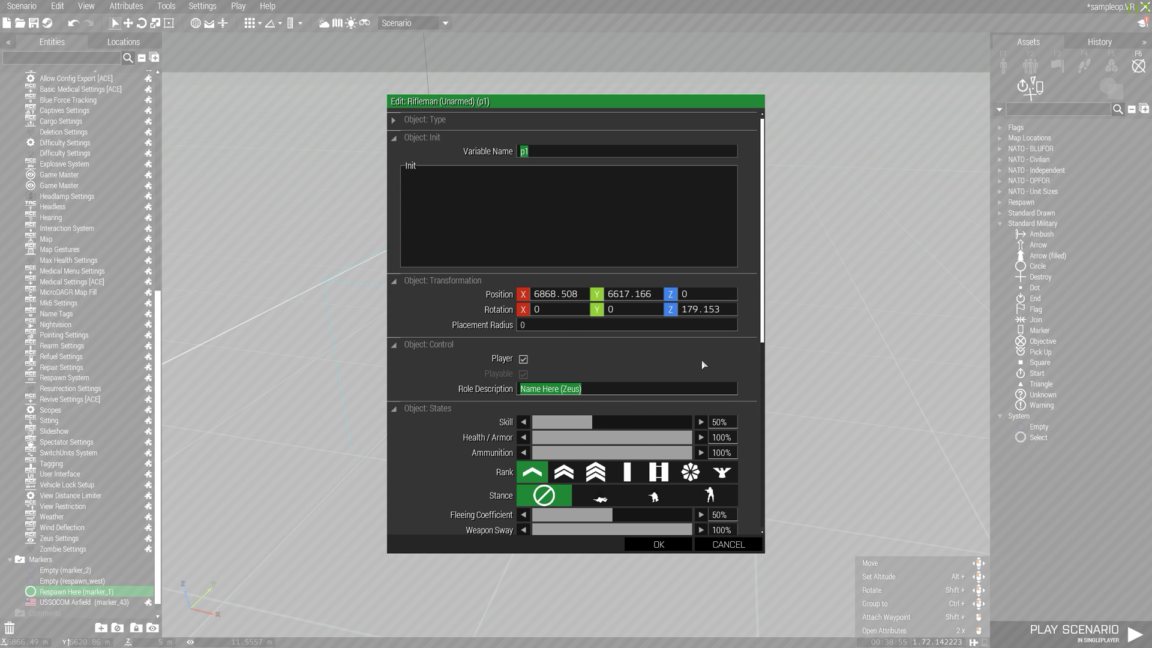
scroll(705, 363, down, 6)
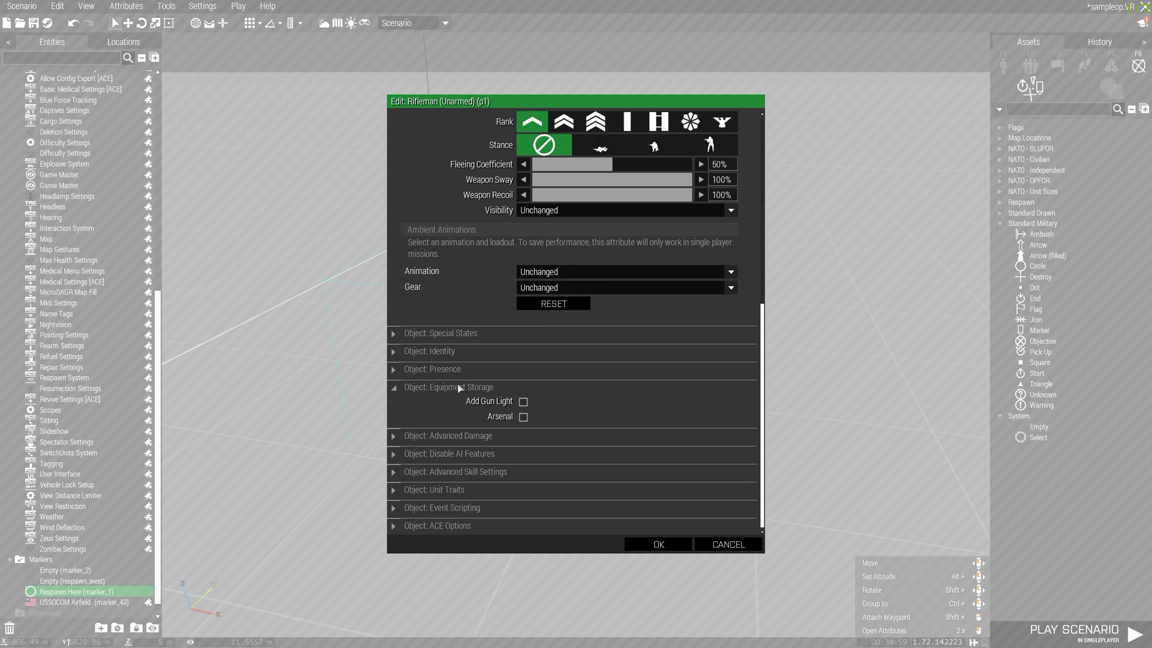
scroll(459, 388, up, 6)
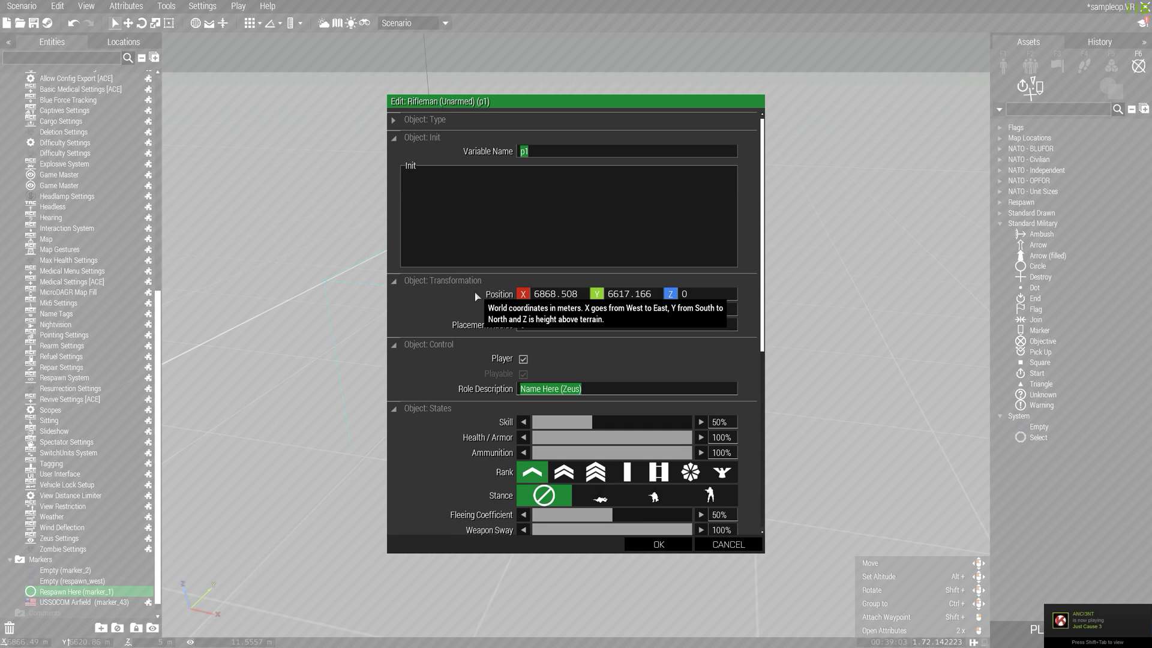
key(Escape)
- Examine the second unarmed rifleman's variable name, playable setting and role description, and close its attributes
double_click(564, 313)
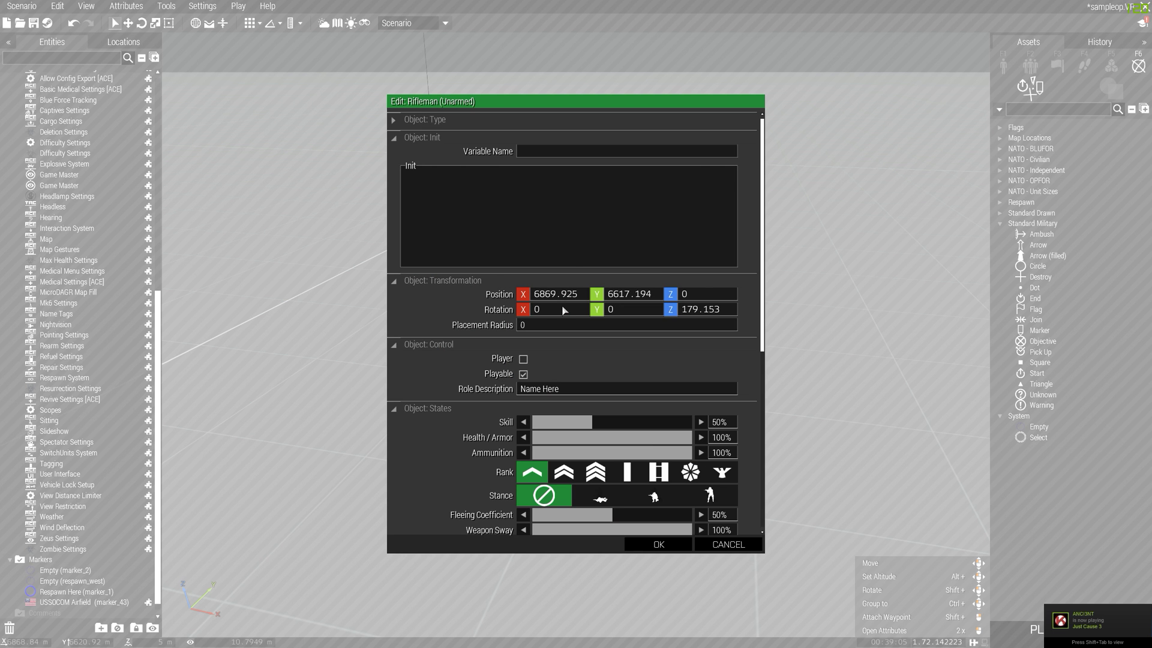
scroll(564, 310, down, 1)
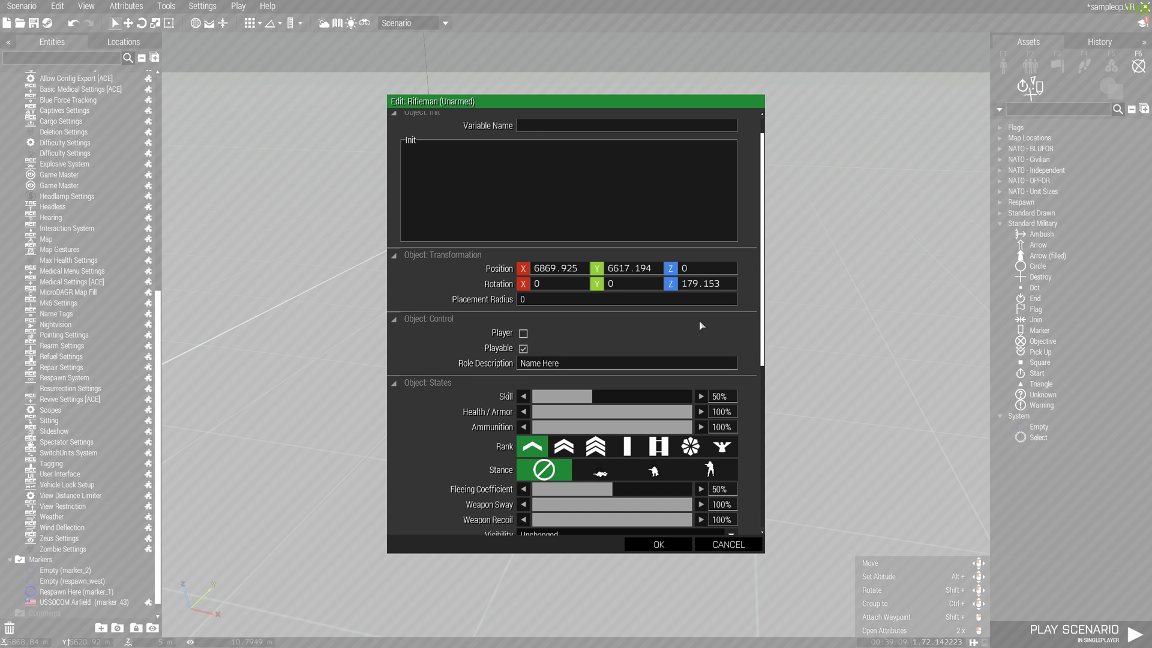
key(Escape)
- Place a BLUFOR Combat Life Saver in line beside the two unarmed riflemen and rotate it to about 178°, facing the same way
key(s)
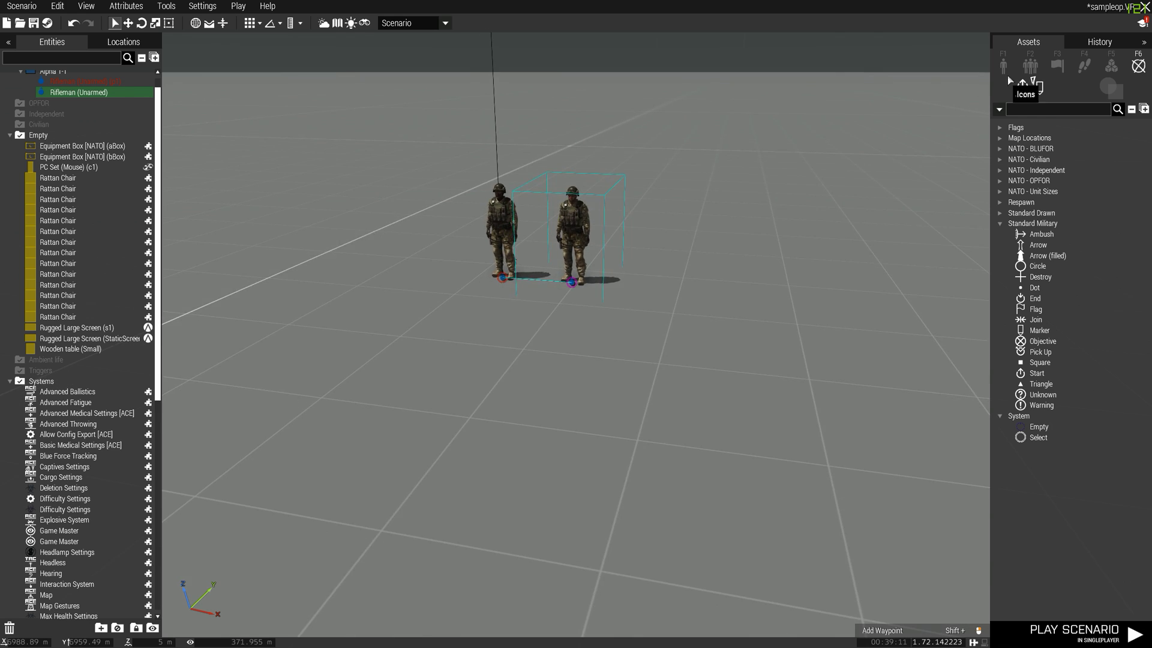
key(w)
click(1003, 65)
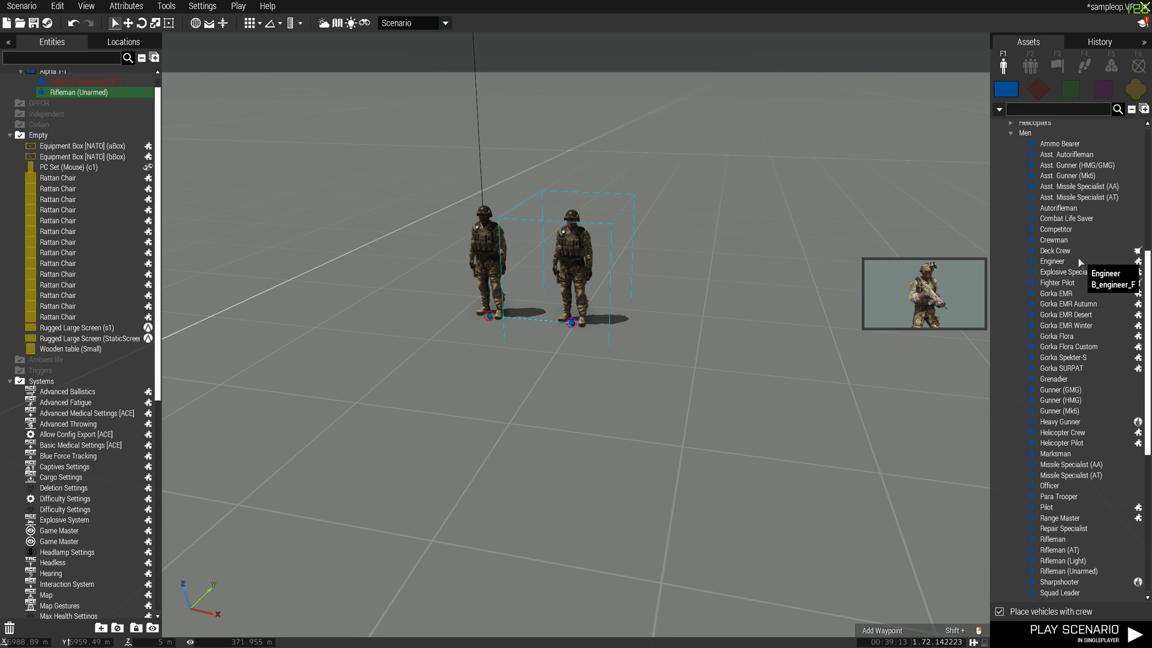
key(w)
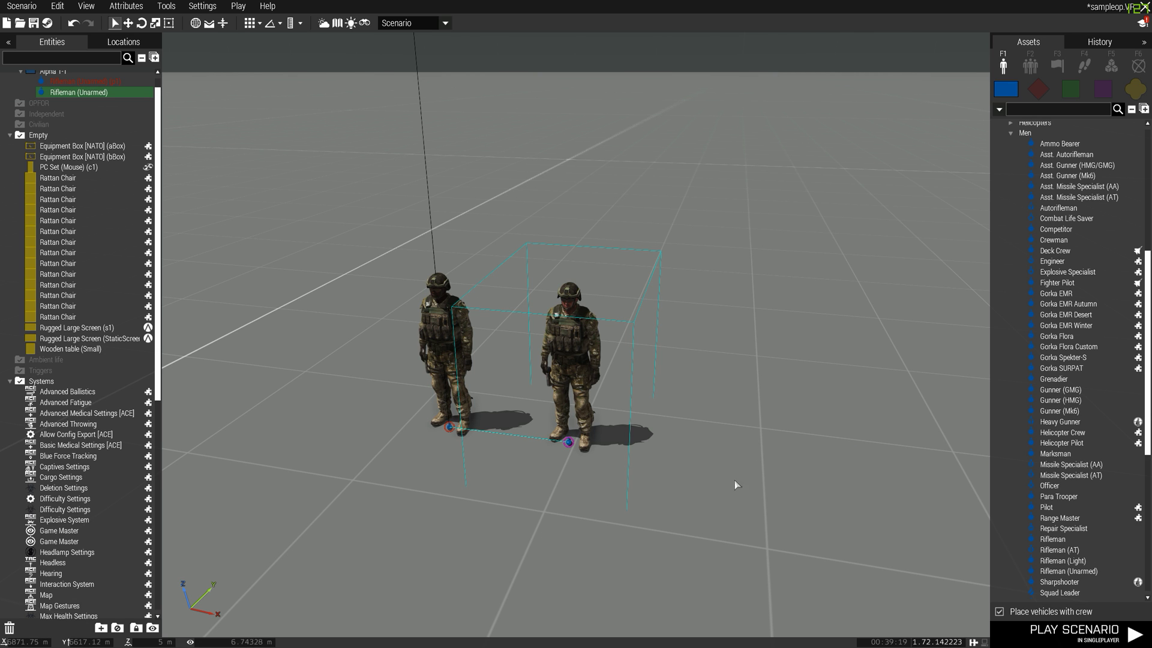
right_drag(733, 480, 720, 534)
scroll(1071, 339, up, 2)
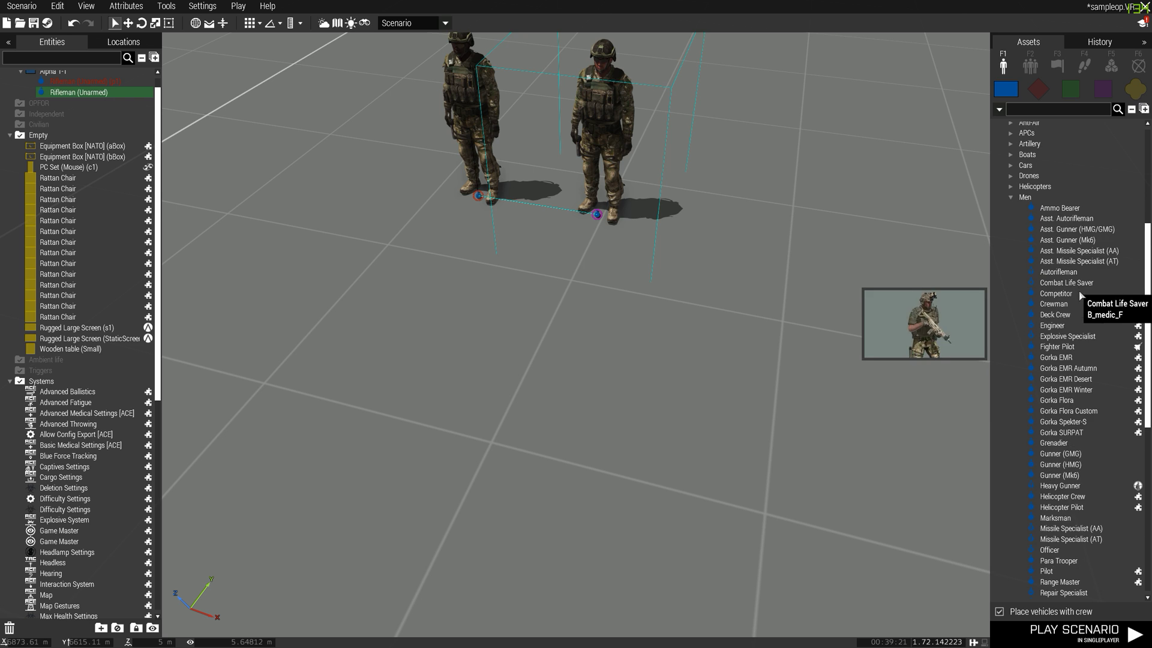
click(1066, 283)
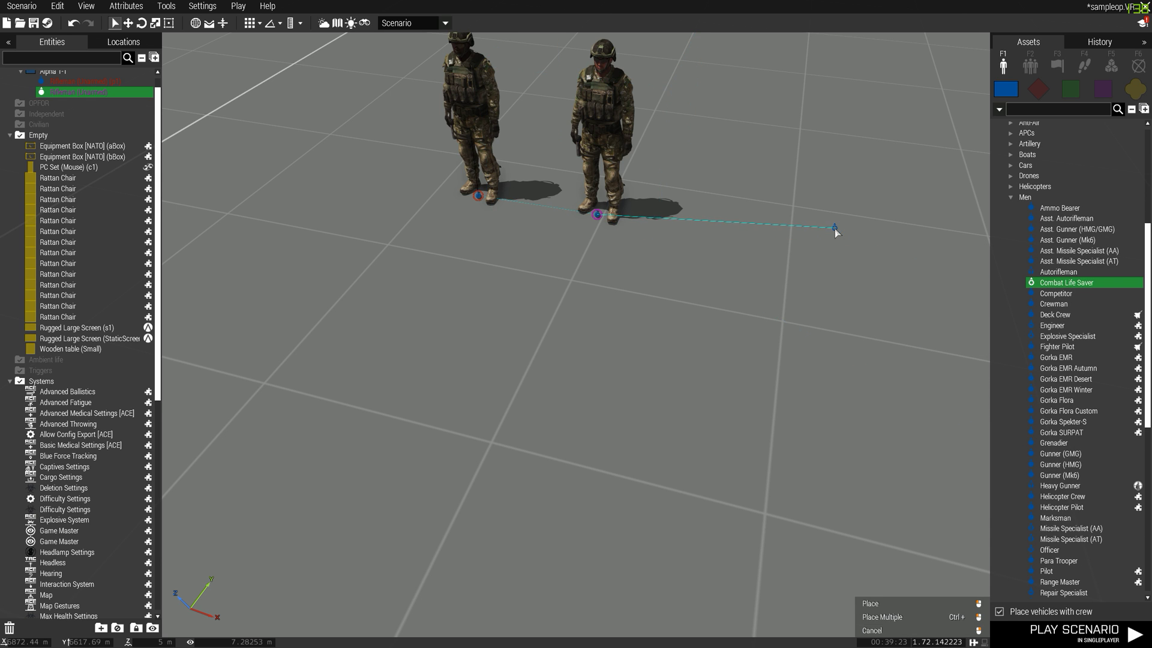
click(834, 229)
shift+drag(835, 231, 840, 282)
scroll(855, 124, up, 3)
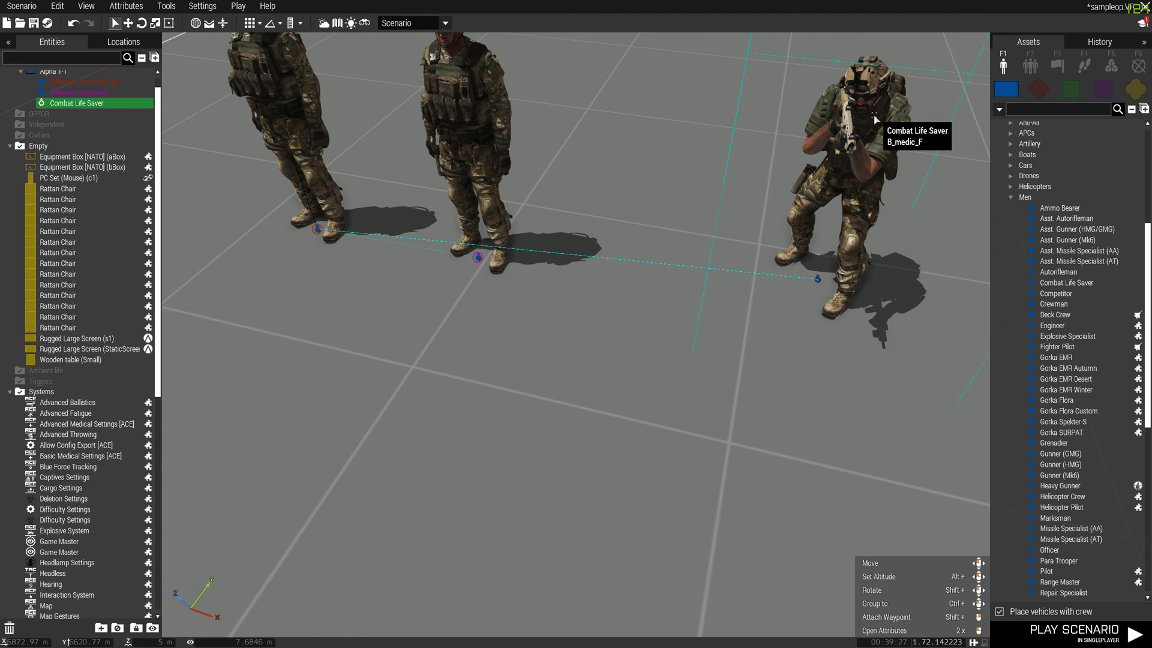
- Make the Combat Life Saver playable with the role description Medic, and move it slightly forward
right_click(855, 124)
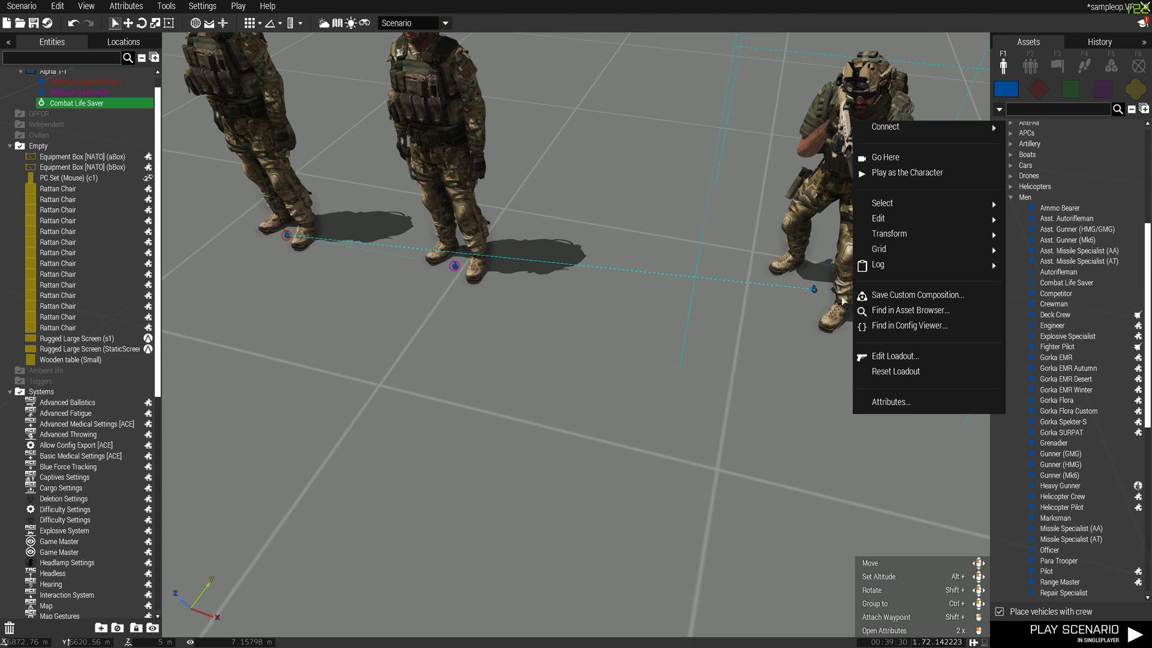
click(865, 401)
click(523, 374)
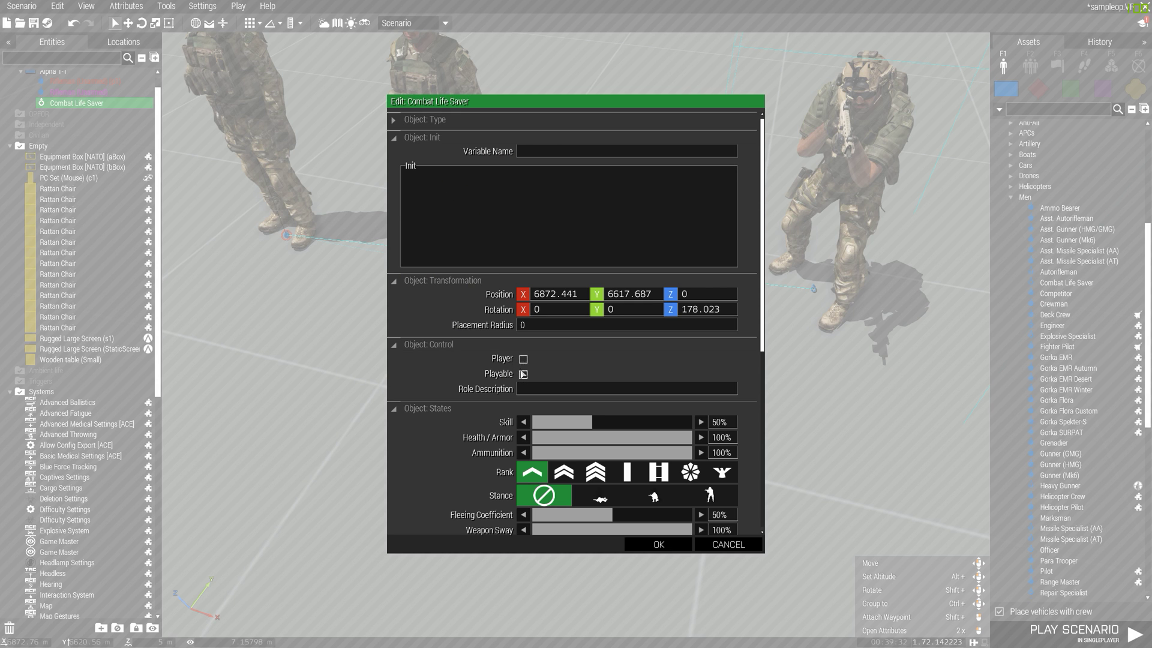
click(596, 390)
text(Ne)
key(BackSpace)
key(BackSpace)
text(Medic)
key(Return)
drag(877, 91, 850, 137)
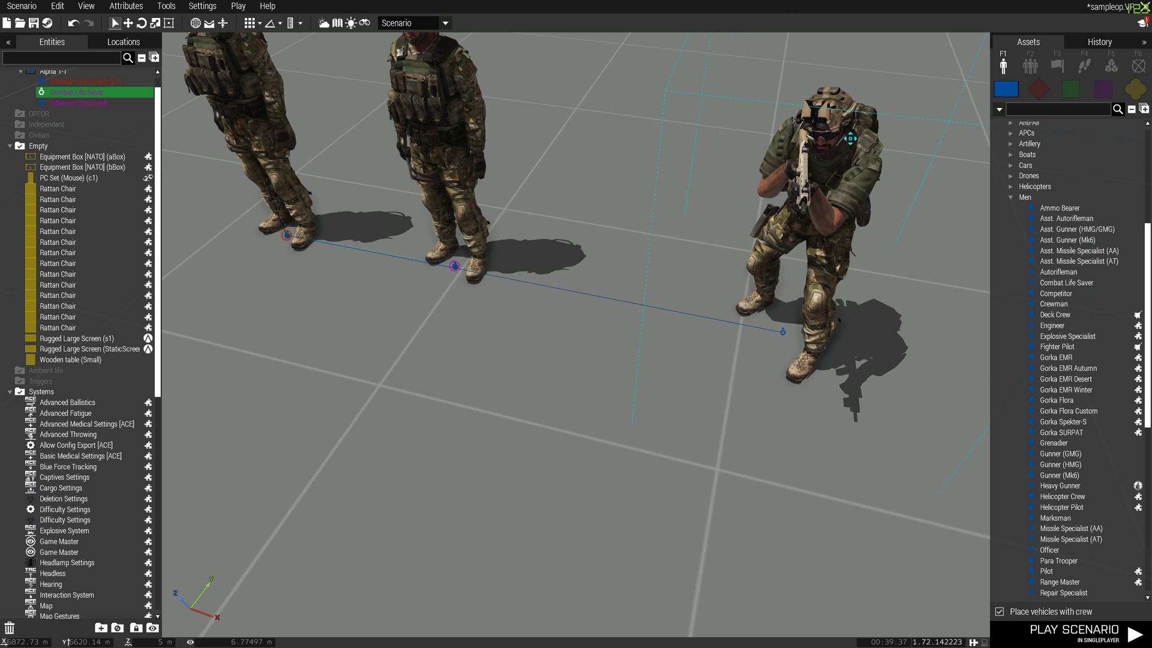
- Place a loose cluster of twelve Fighter Pilots on the open ground beyond the Combat Life Saver
right_drag(852, 141, 869, 311)
scroll(869, 312, down, 4)
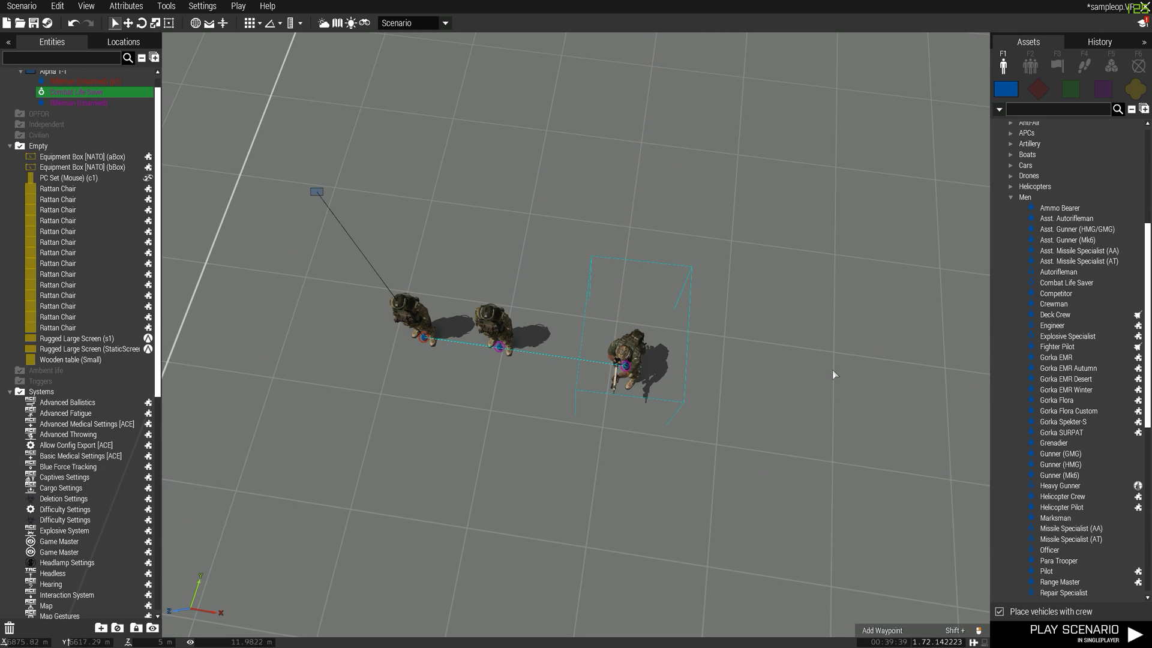
key(d)
scroll(801, 310, down, 3)
click(721, 161)
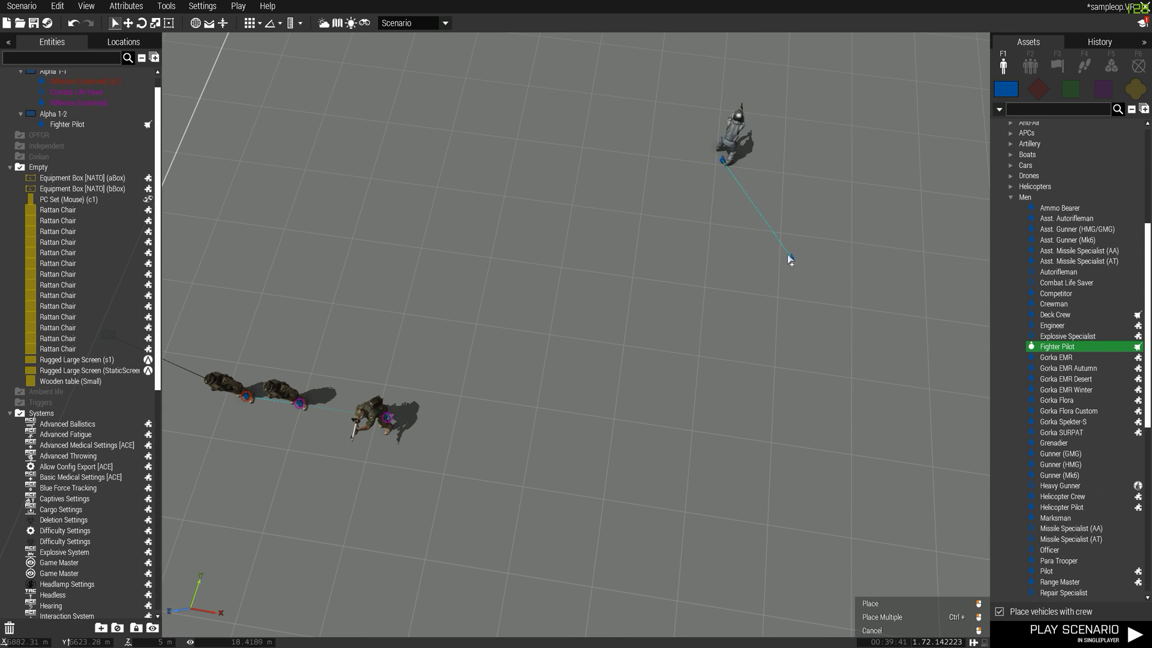
click(751, 166)
click(801, 207)
click(682, 193)
click(711, 227)
click(800, 212)
click(736, 252)
click(793, 236)
click(715, 300)
click(771, 257)
click(704, 306)
click(735, 278)
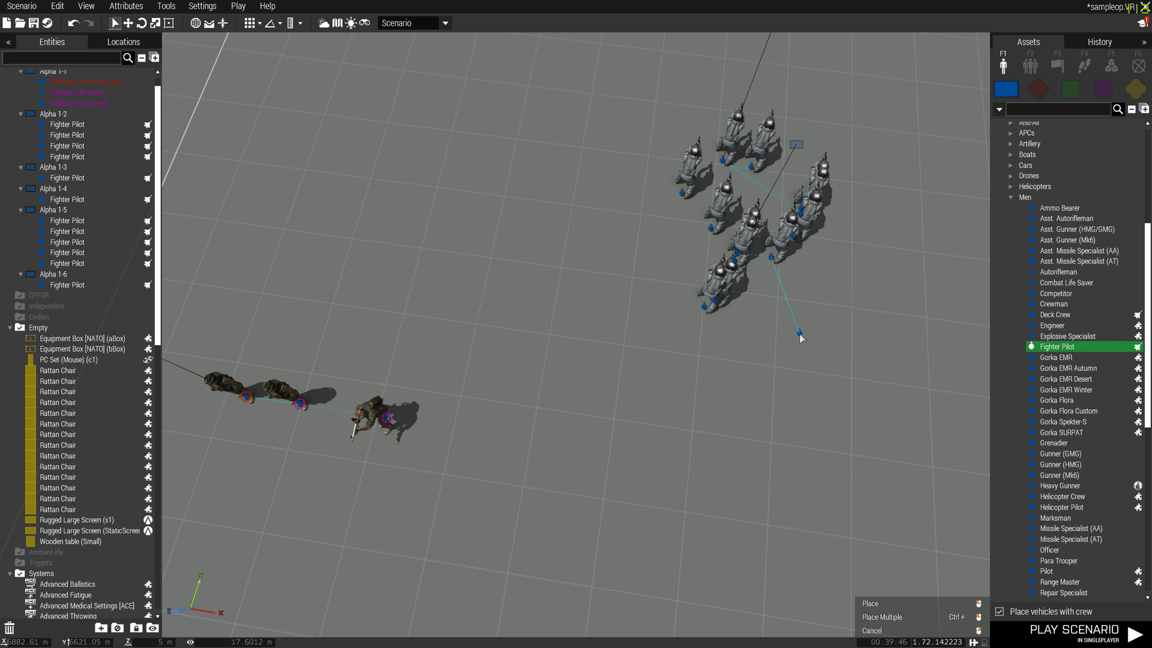
key(Escape)
- Select all the Fighter Pilots and try to detach them from their groups with Group to
scroll(800, 334, down, 5)
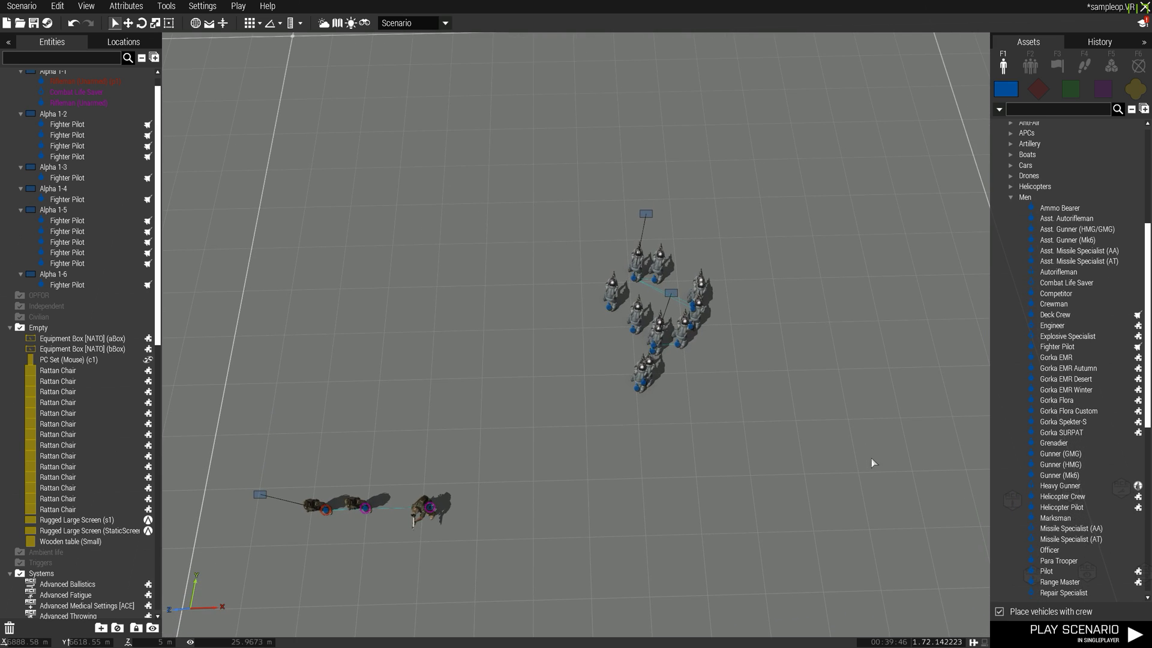
drag(871, 458, 476, 194)
right_click(636, 261)
mouse_move(771, 266)
click(820, 278)
click(751, 296)
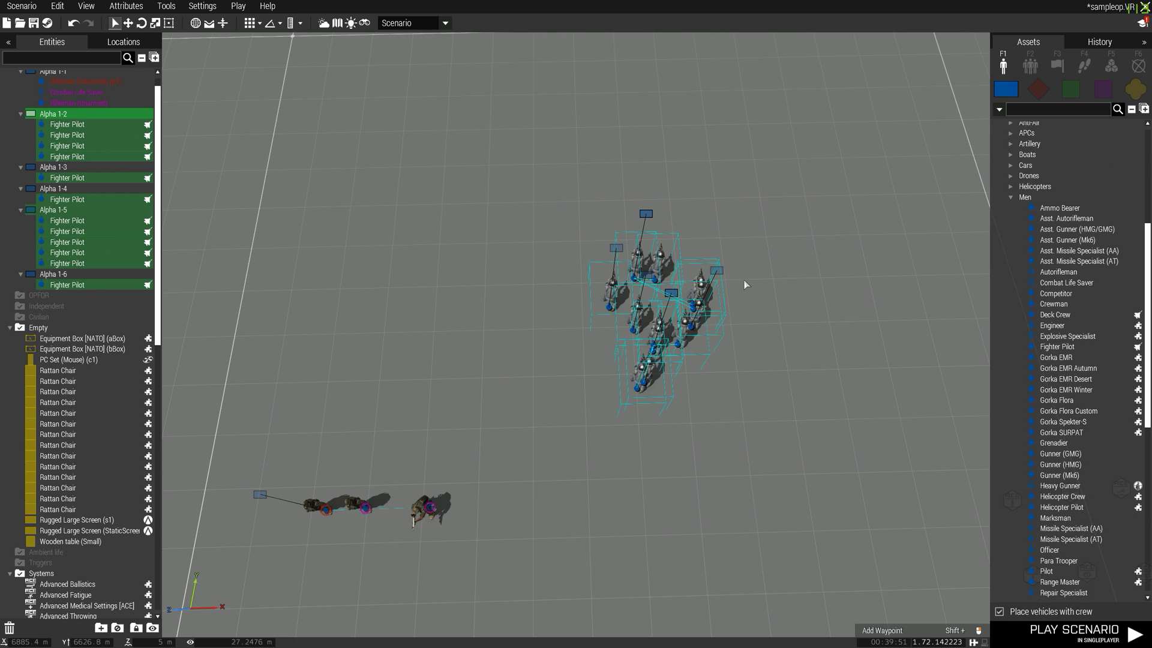
- Move one Fighter Pilot out of the cluster onto the empty ground east of it
scroll(746, 284, up, 4)
click(698, 278)
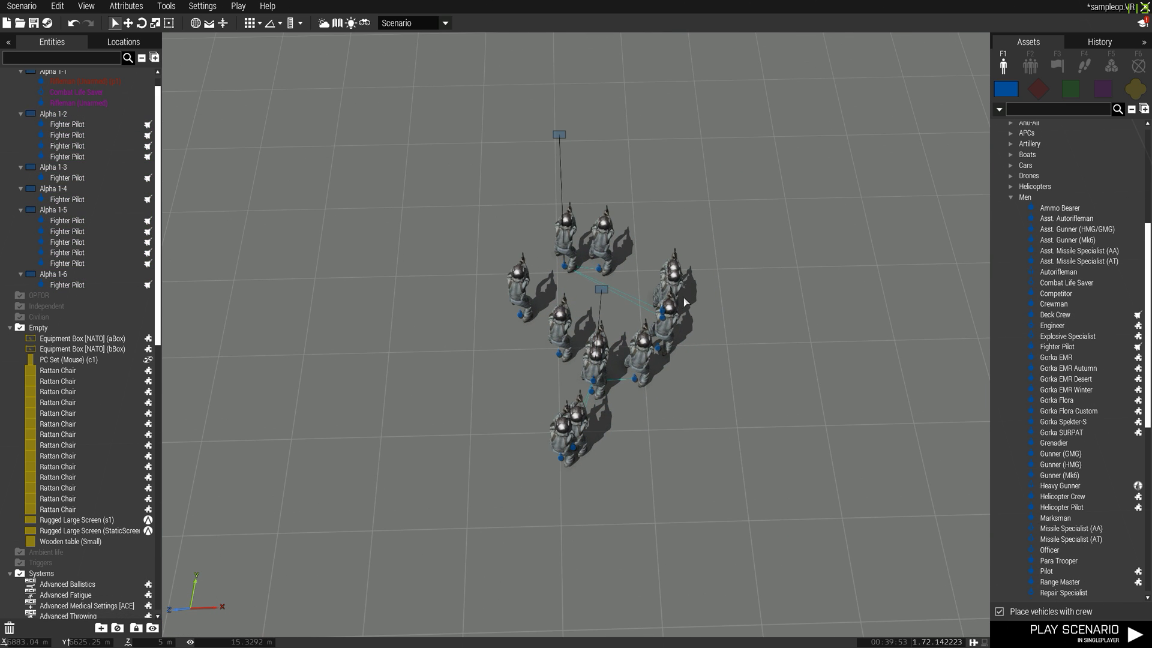
drag(663, 312, 772, 306)
- Select all the Fighter Pilots and split them into separate one-man groups with Group to on empty ground
drag(878, 491, 308, 108)
right_click(566, 226)
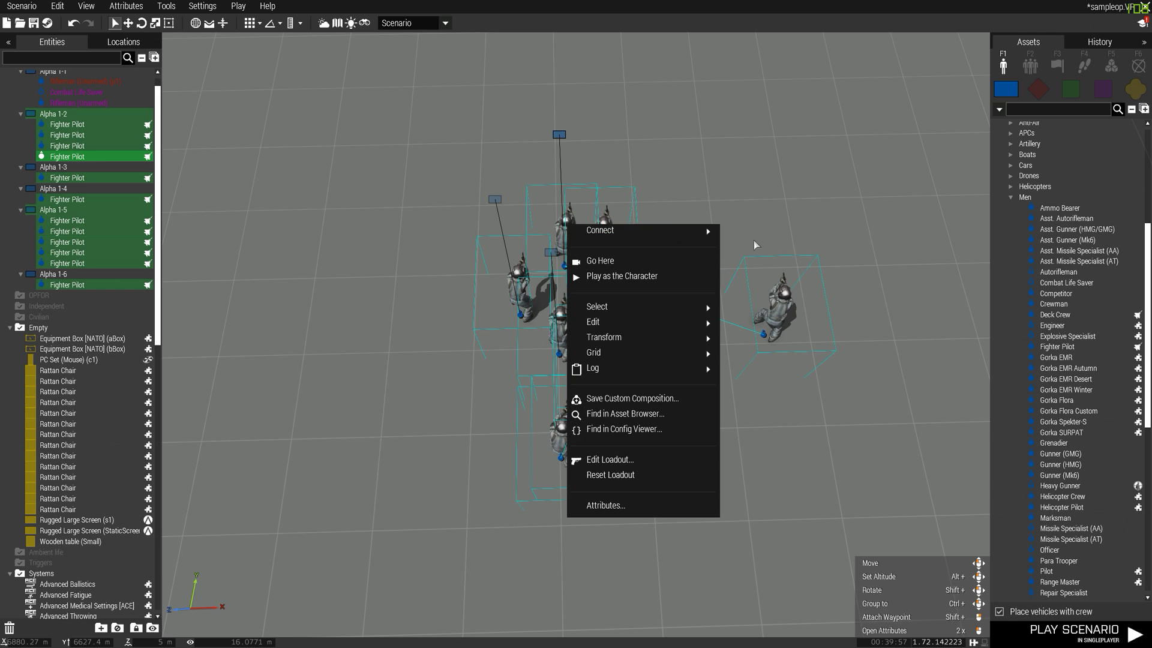
mouse_move(690, 230)
click(749, 245)
click(806, 160)
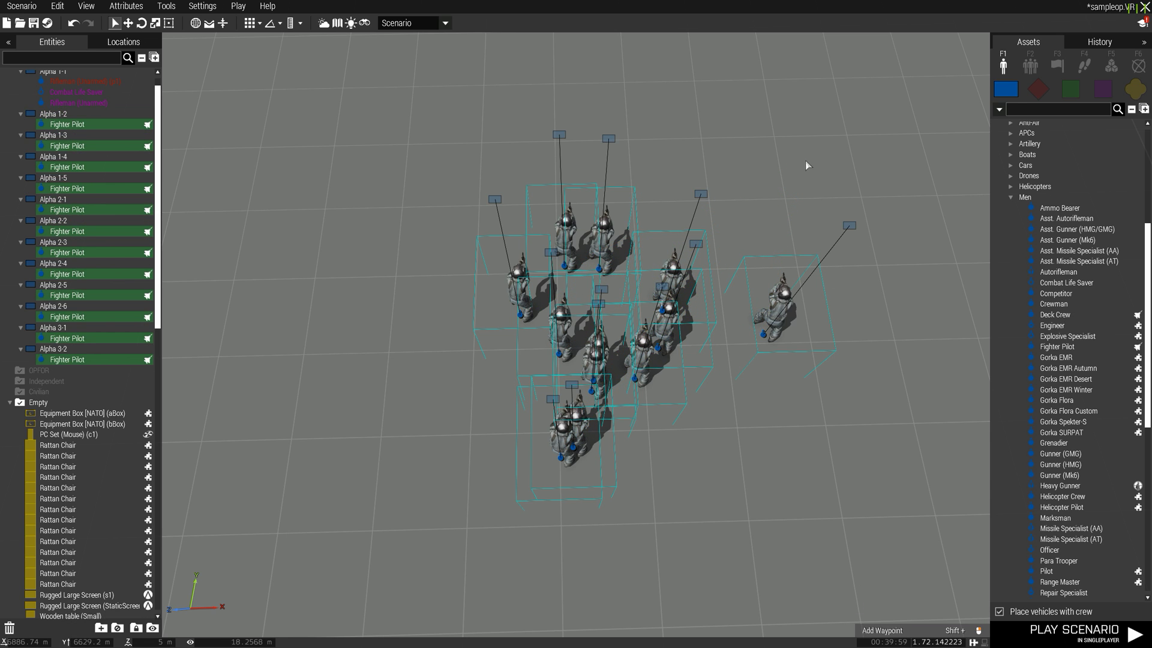
- Move a second Fighter Pilot next to the one standing apart and group the two together
click(678, 282)
drag(678, 282, 777, 372)
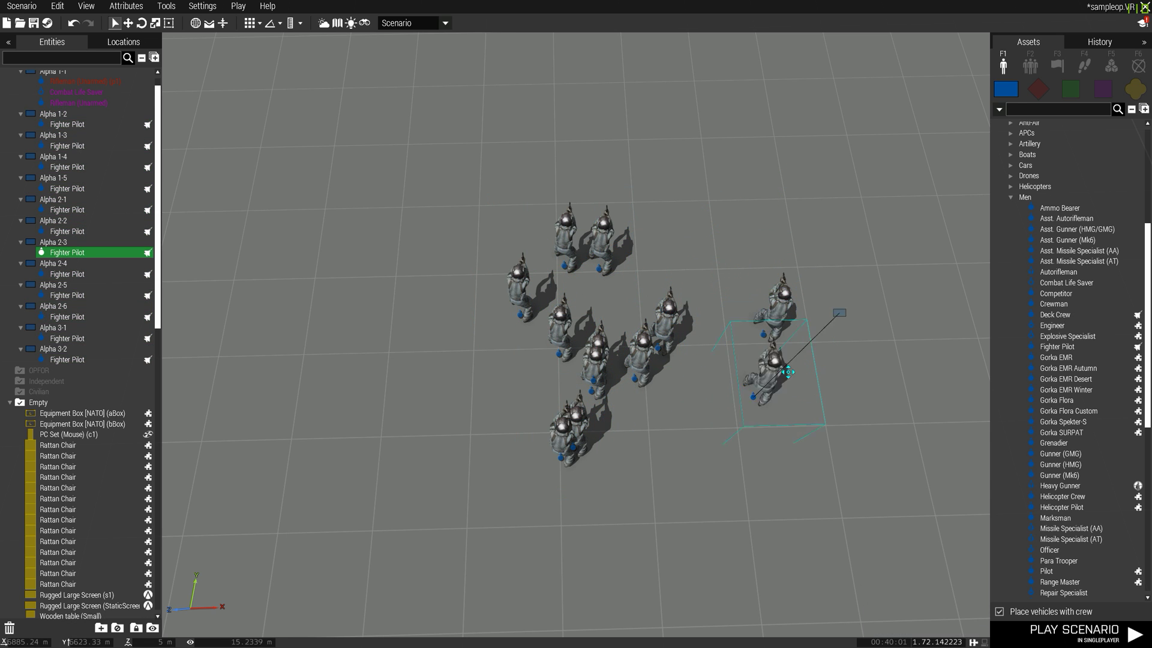
click(780, 312)
right_click(780, 312)
mouse_move(795, 327)
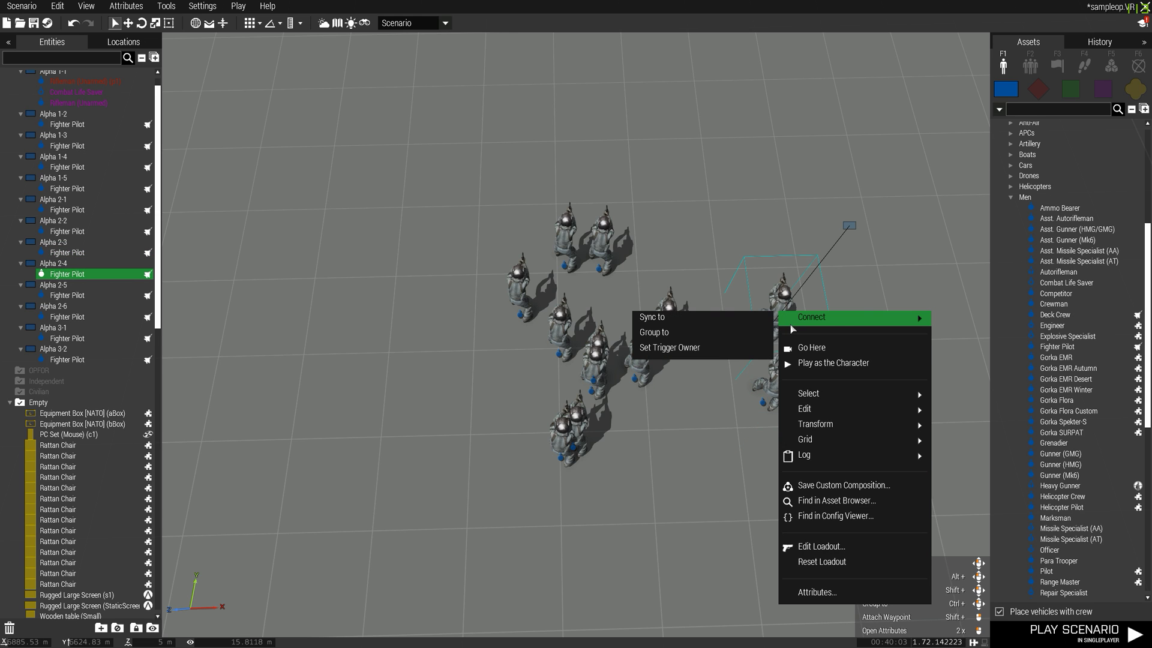
click(654, 332)
click(779, 387)
- Delete all the Fighter Pilots from the scenario
key(s)
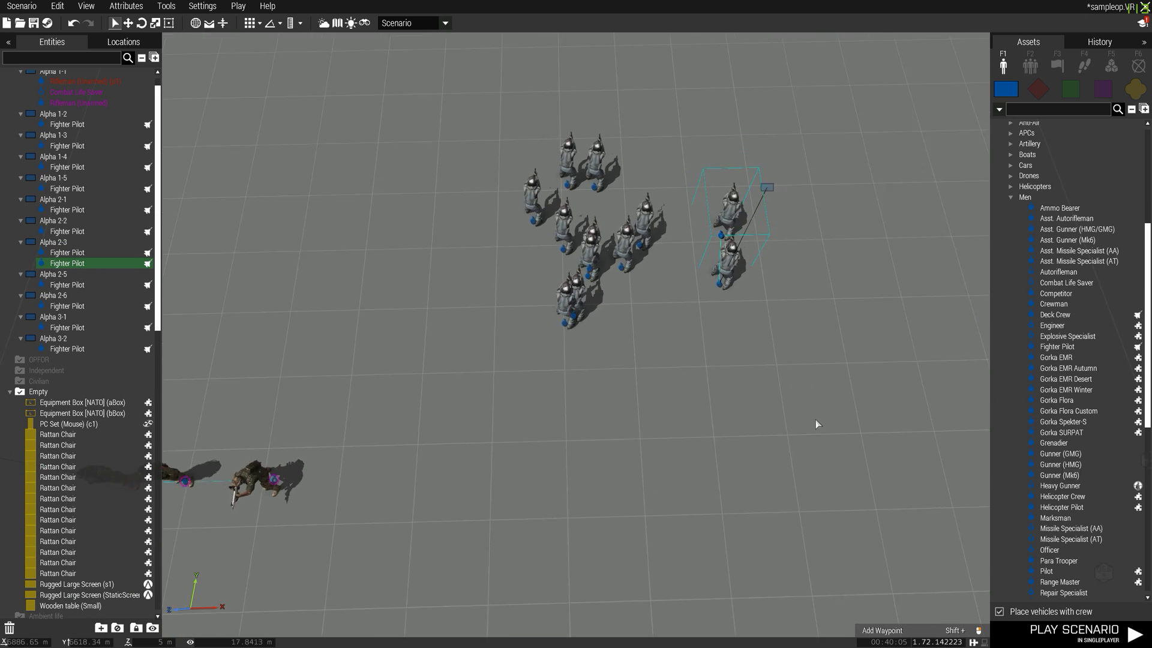
drag(816, 424, 470, 233)
drag(439, 146, 438, 144)
key(Delete)
- Examine the rows of system modules placed near the equipment boxes and chairs, selecting them all together
right_drag(686, 269, 596, 195)
key(w)
key(s)
right_drag(551, 390, 639, 387)
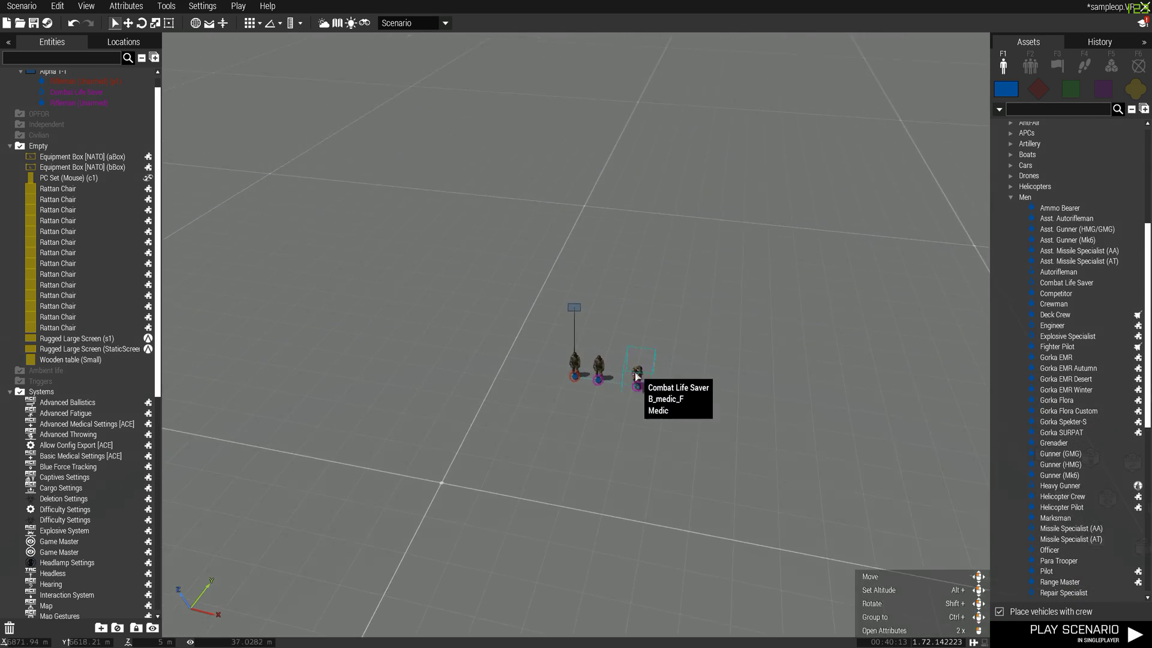
scroll(642, 387, up, 5)
key(s)
drag(601, 418, 562, 432)
right_drag(563, 432, 356, 431)
scroll(781, 406, down, 5)
key(w)
scroll(535, 436, down, 5)
right_drag(535, 436, 361, 441)
scroll(361, 445, down, 5)
drag(655, 599, 412, 173)
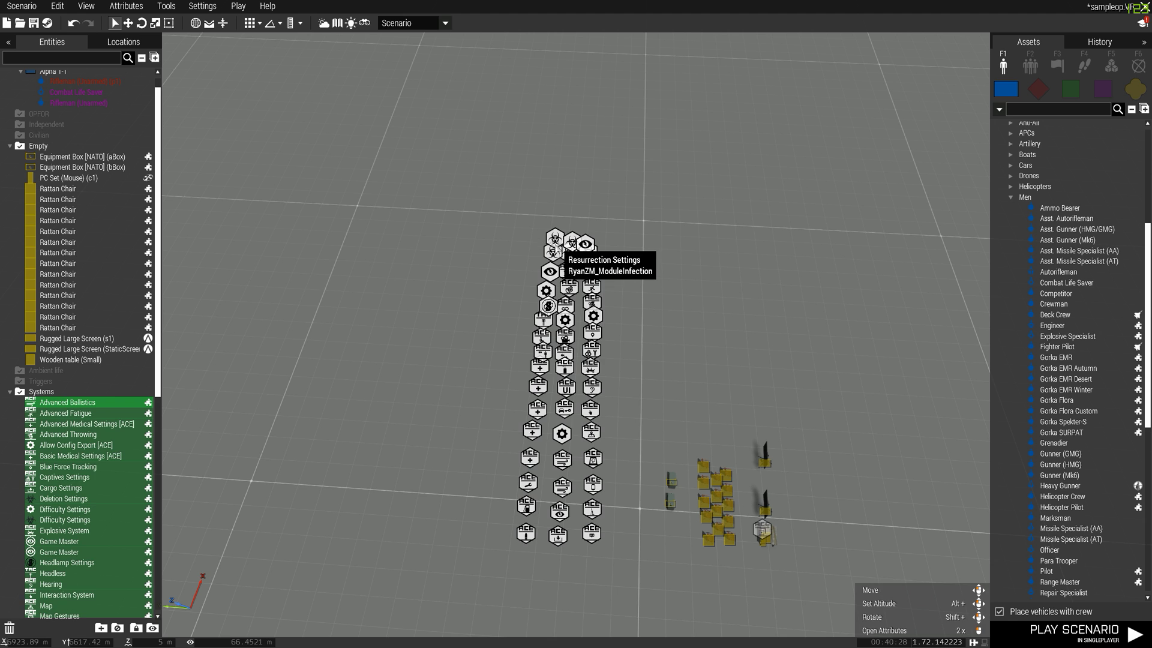
scroll(552, 360, up, 10)
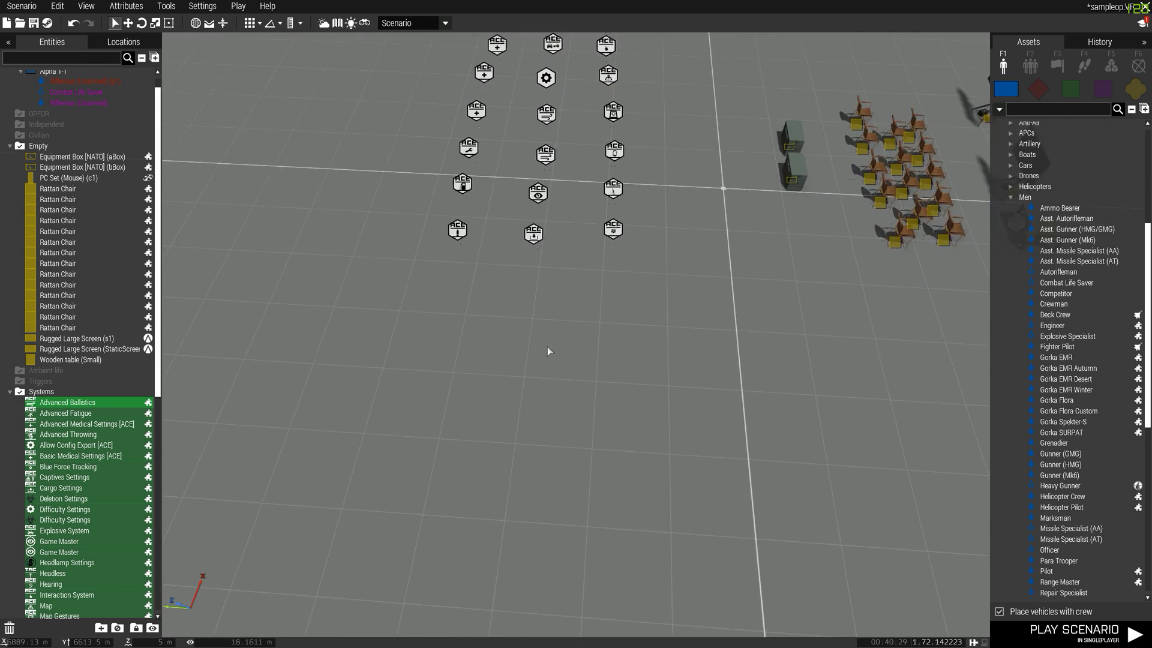
right_drag(559, 354, 426, 390)
- Find the Game Master modules among the scenario's systems and check the first one's attributes
click(123, 468)
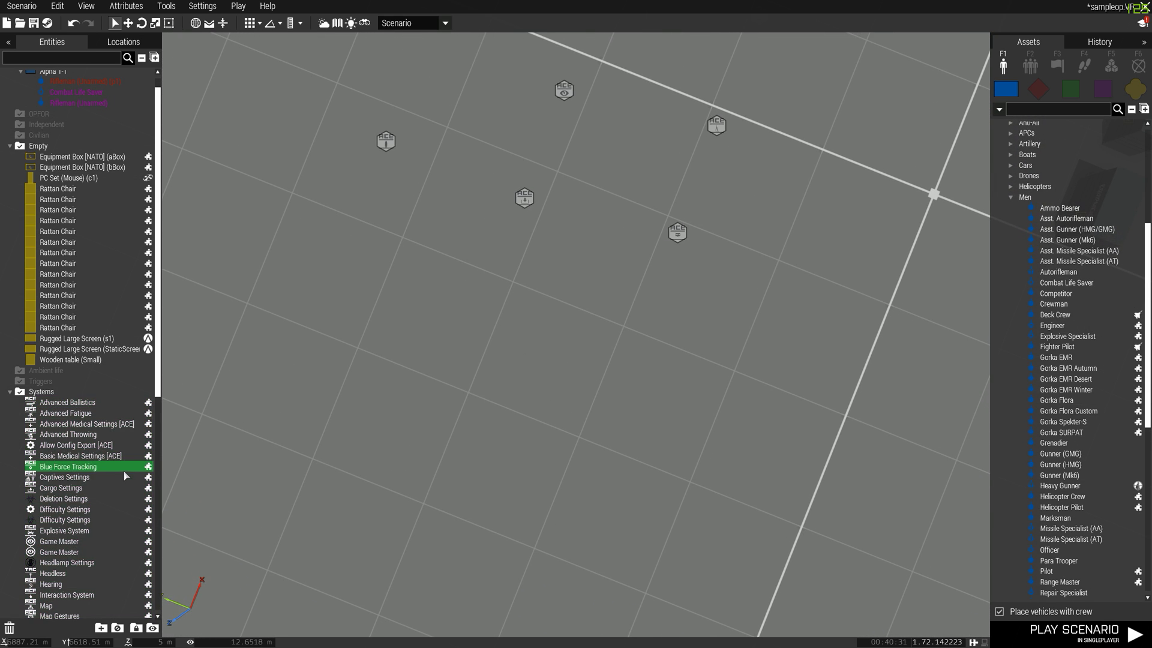
scroll(108, 420, down, 10)
scroll(105, 396, up, 3)
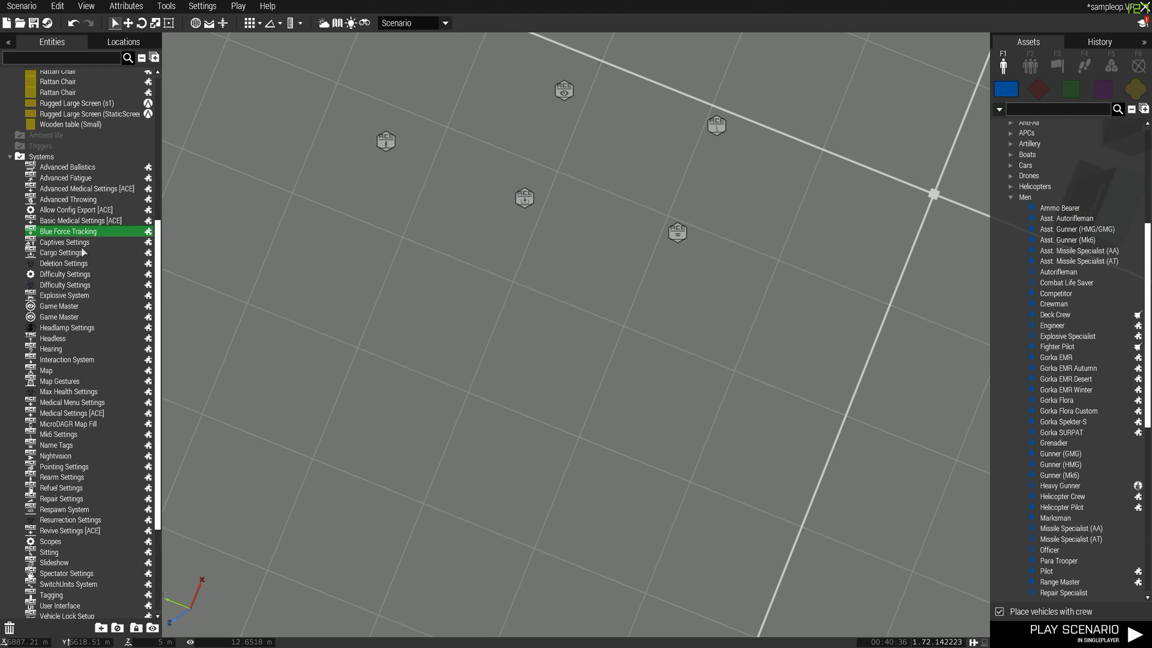
double_click(77, 307)
key(Escape)
- Examine the second Game Master module's owner, default addons options and forced interface setting, and close it without changes
click(71, 318)
double_click(71, 317)
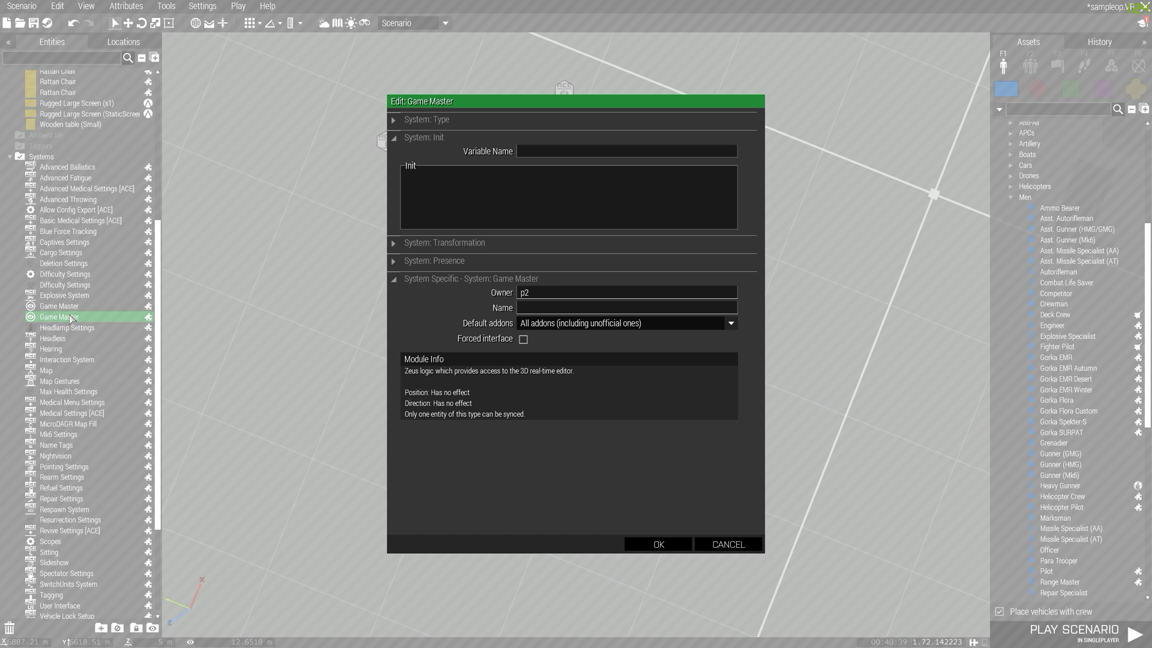
click(559, 326)
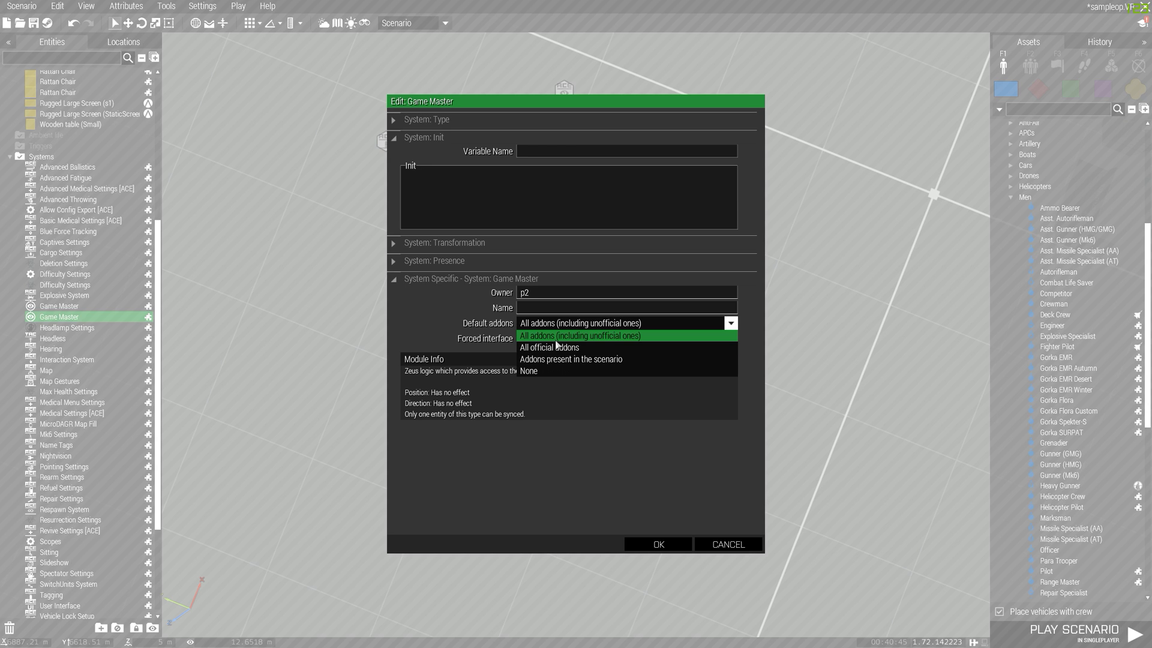
click(556, 339)
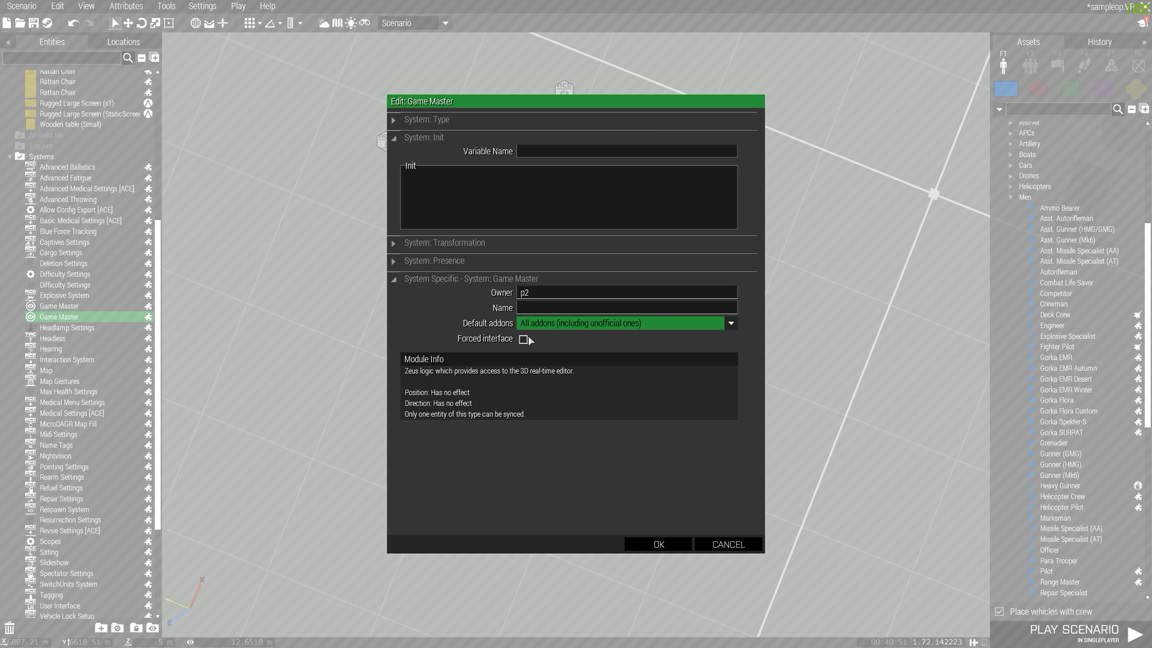
key(Escape)
- Look over the complete block of system modules from above
right_drag(611, 376, 613, 363)
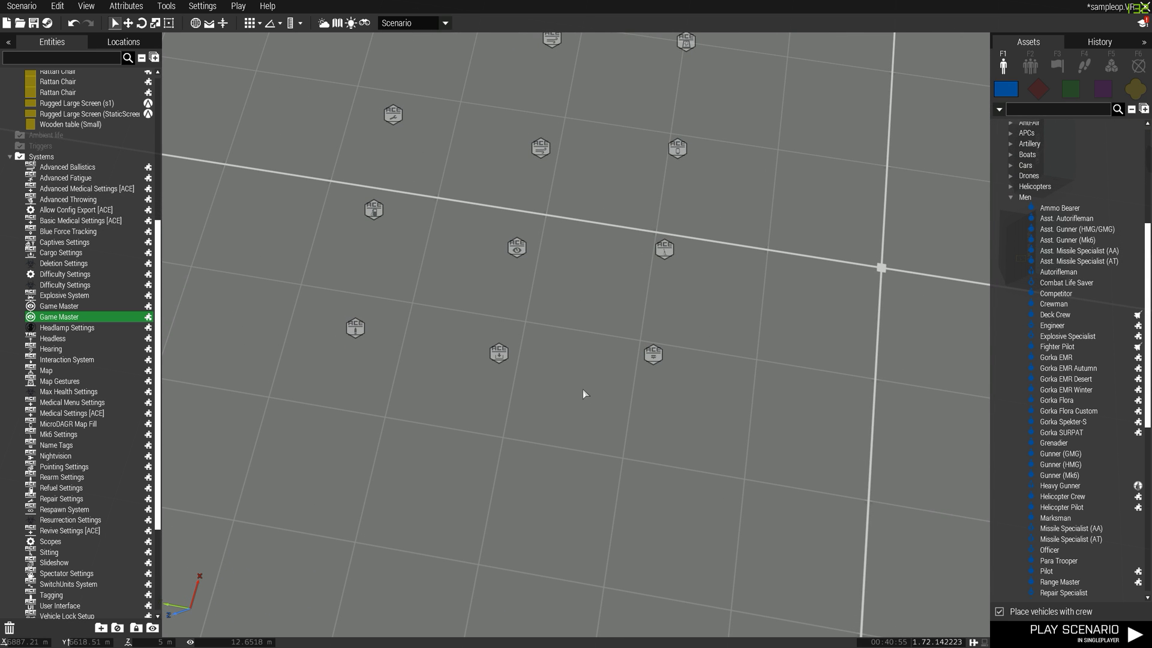
scroll(702, 240, down, 5)
scroll(713, 232, up, 5)
right_drag(713, 232, 476, 265)
right_drag(750, 269, 704, 420)
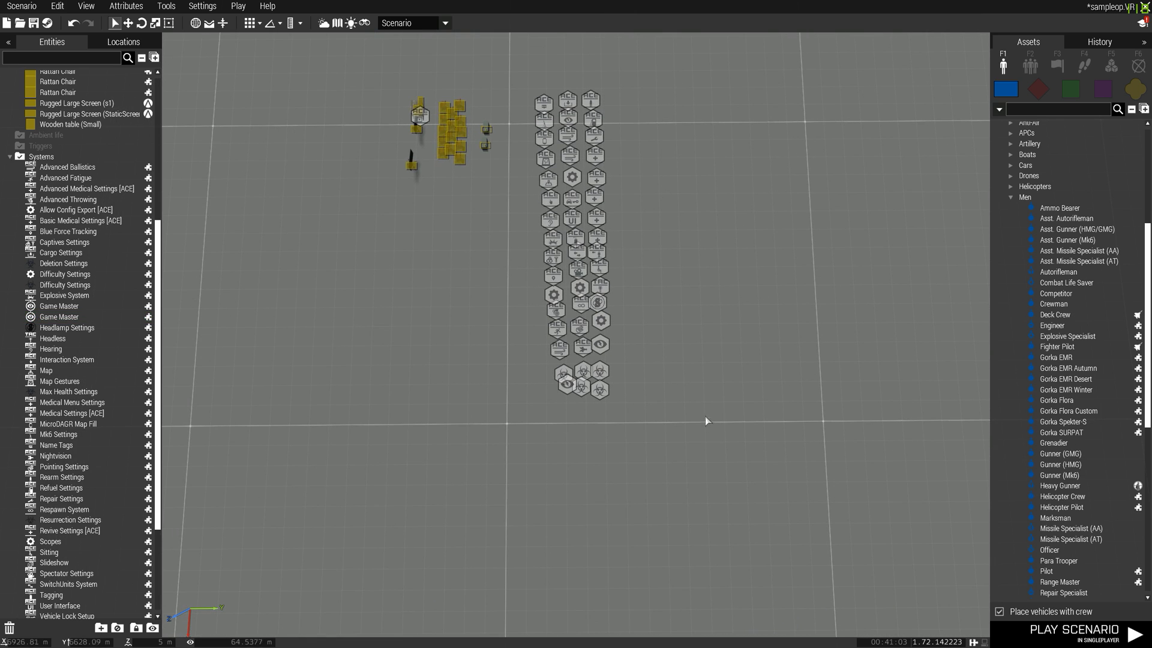
- Examine the briefing area with the two rugged large screens, the small wooden table and the rattan chairs up close
drag(515, 67, 898, 354)
click(564, 204)
right_drag(564, 204, 451, 145)
scroll(549, 128, up, 6)
key(s)
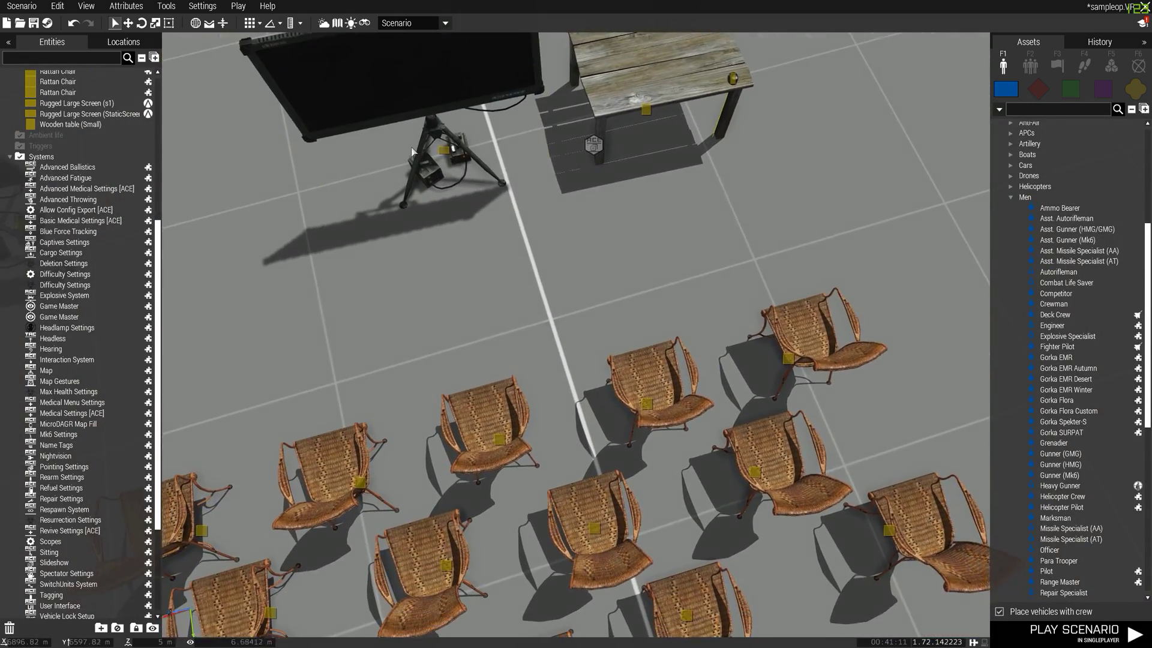
key(w)
key(a)
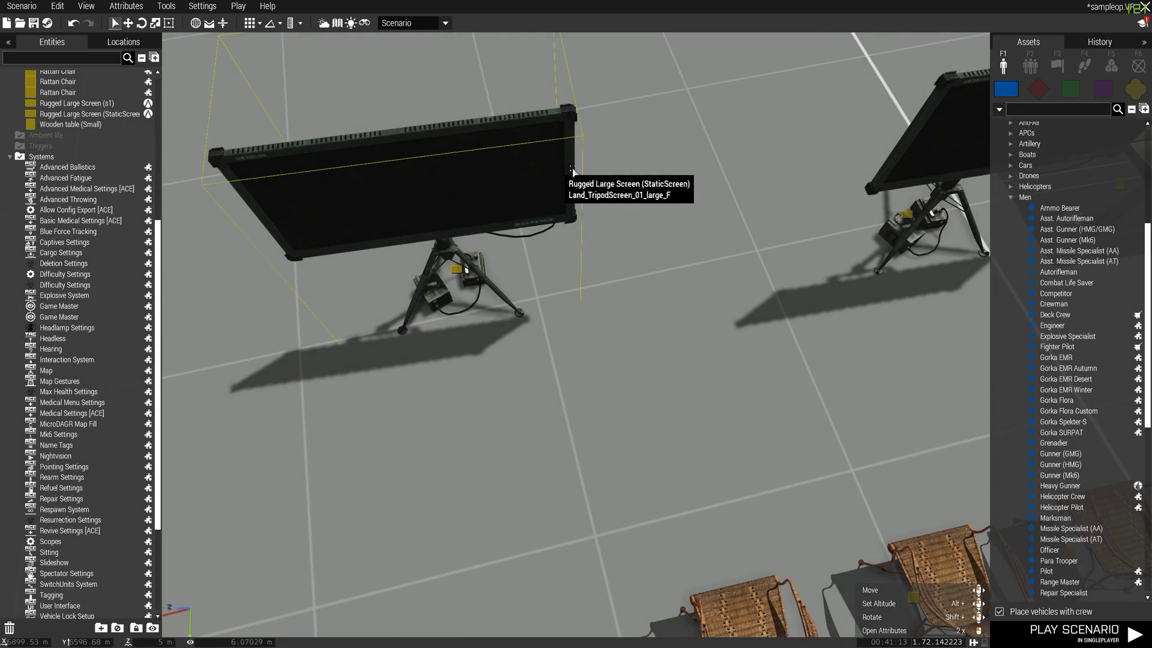
key(d)
key(d)
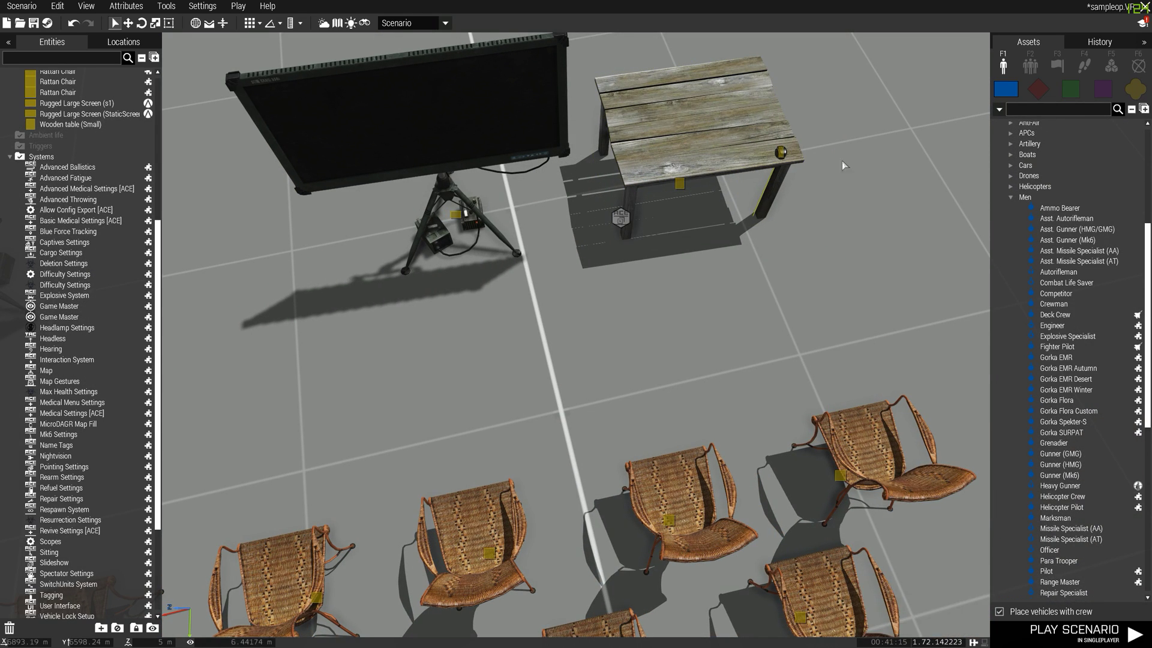
- Search the system modules for slide, place a trial Slideshow module beside the wooden table, and delete it after viewing its attributes
click(1029, 65)
click(1137, 89)
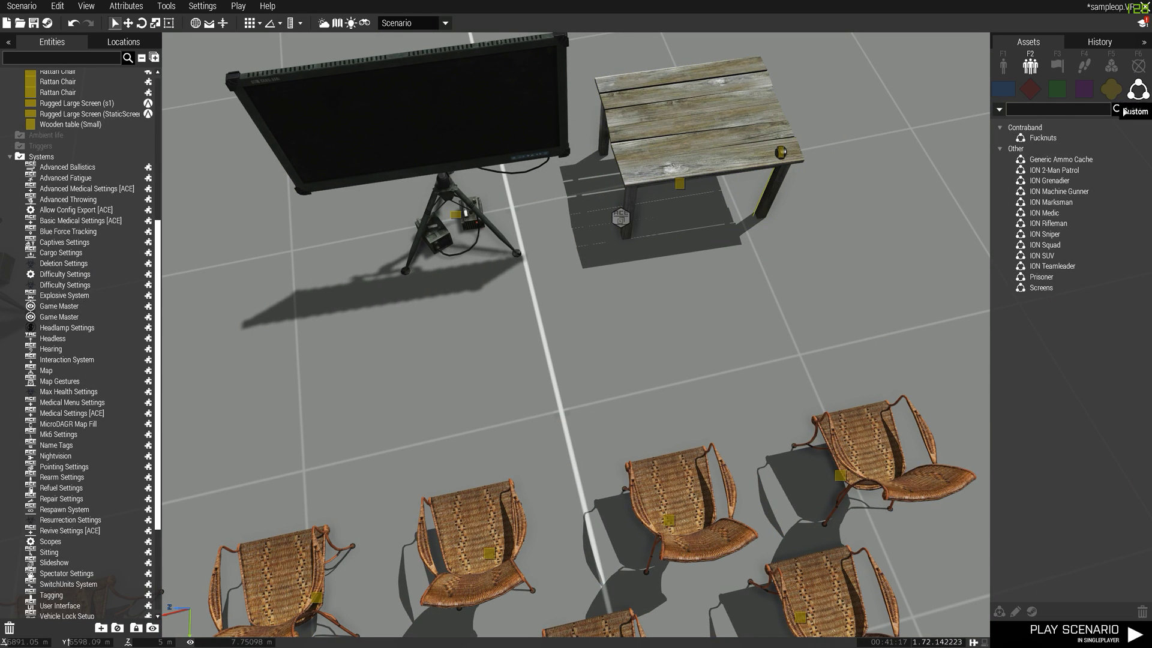
click(1111, 64)
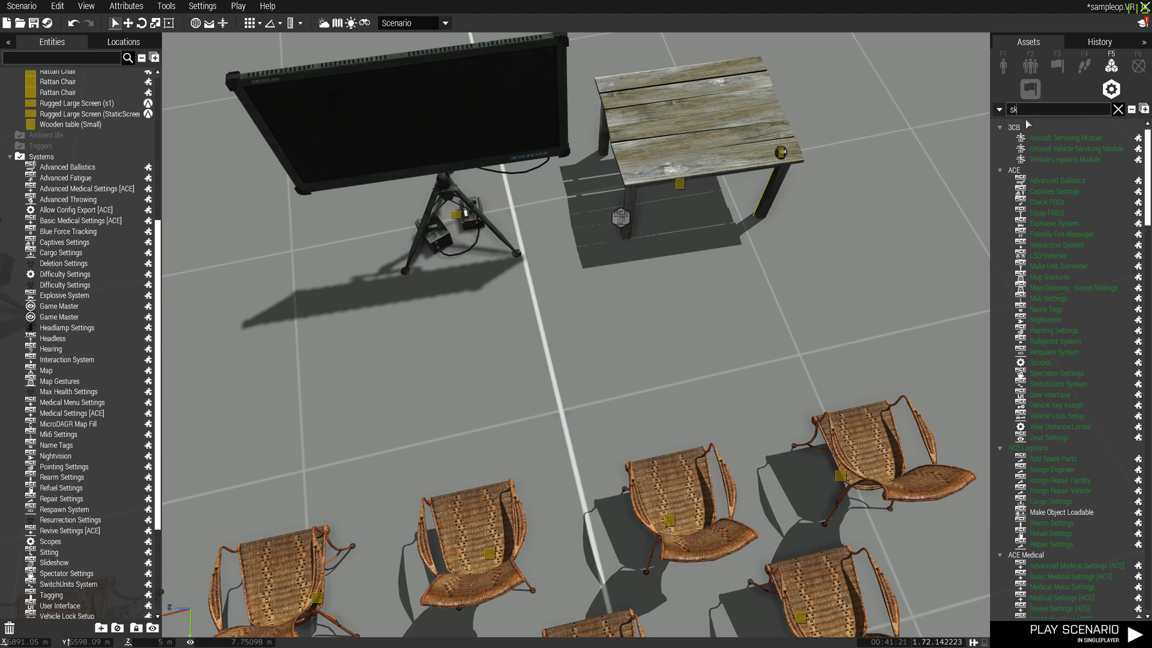
text(slide)
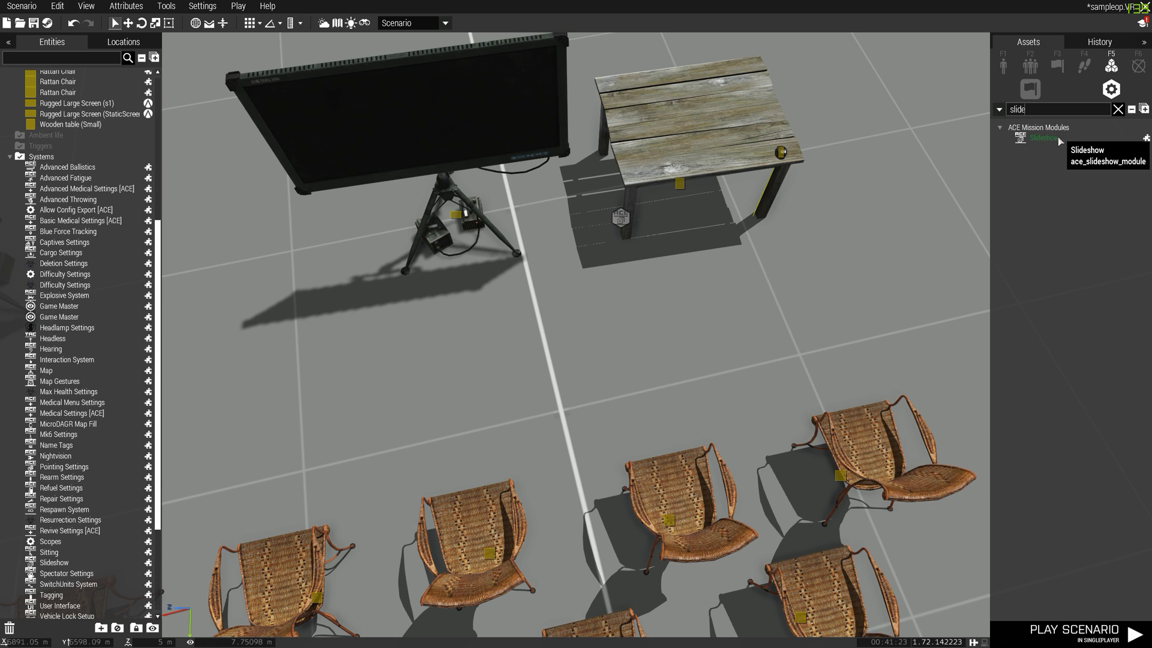
click(1043, 137)
click(929, 279)
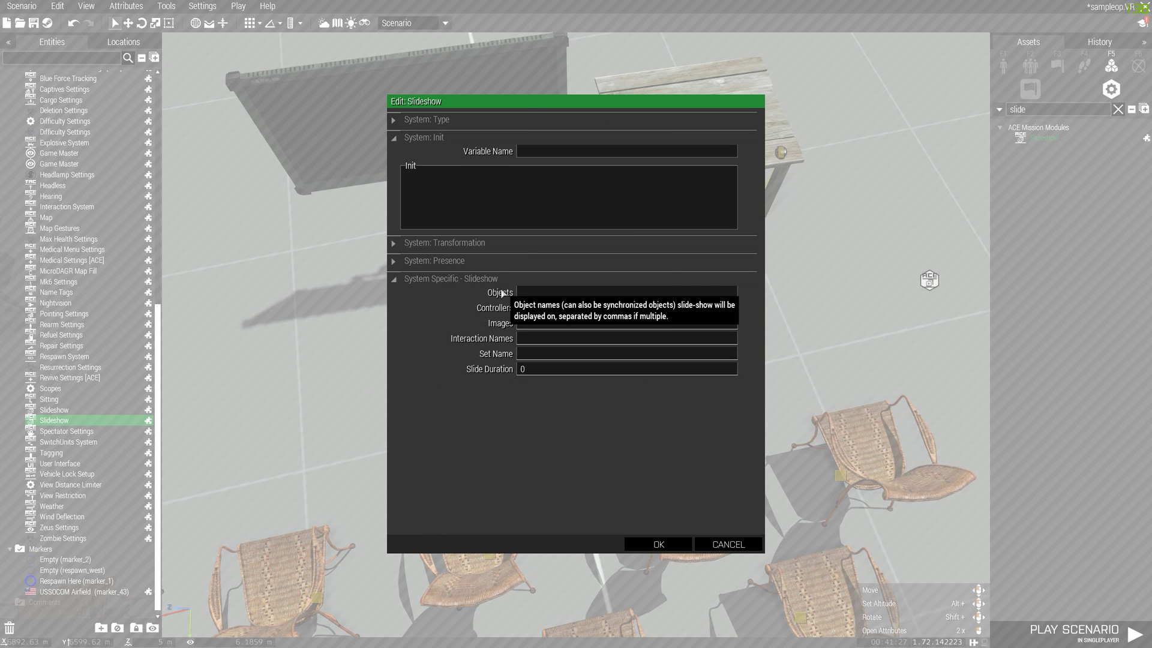
key(Escape)
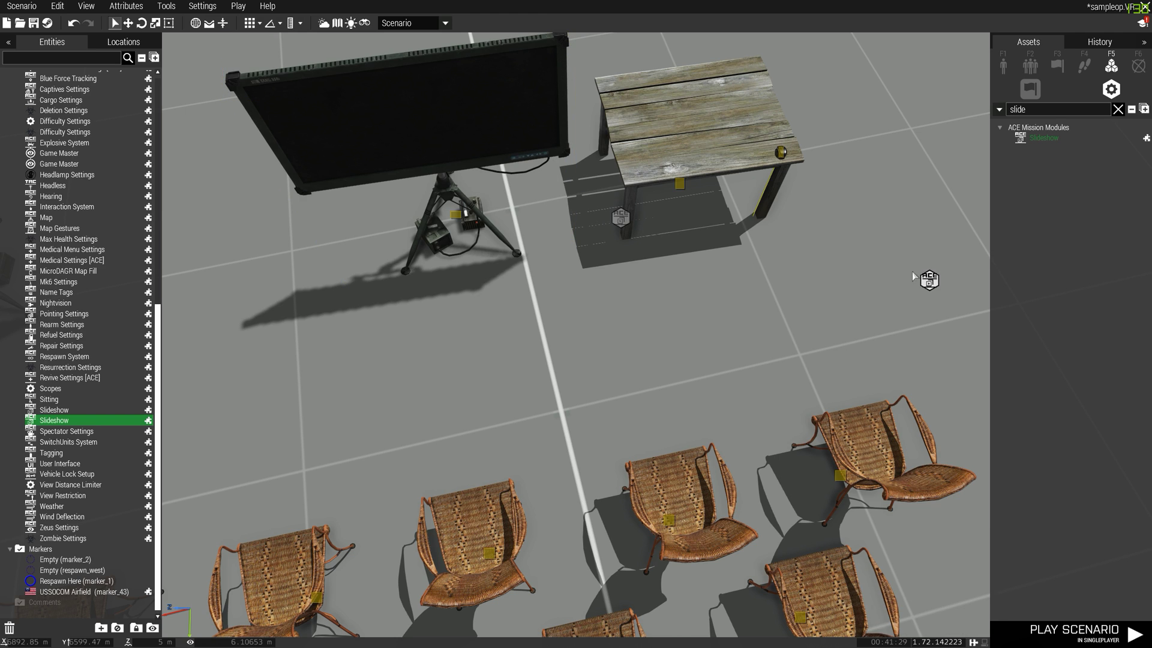
key(Delete)
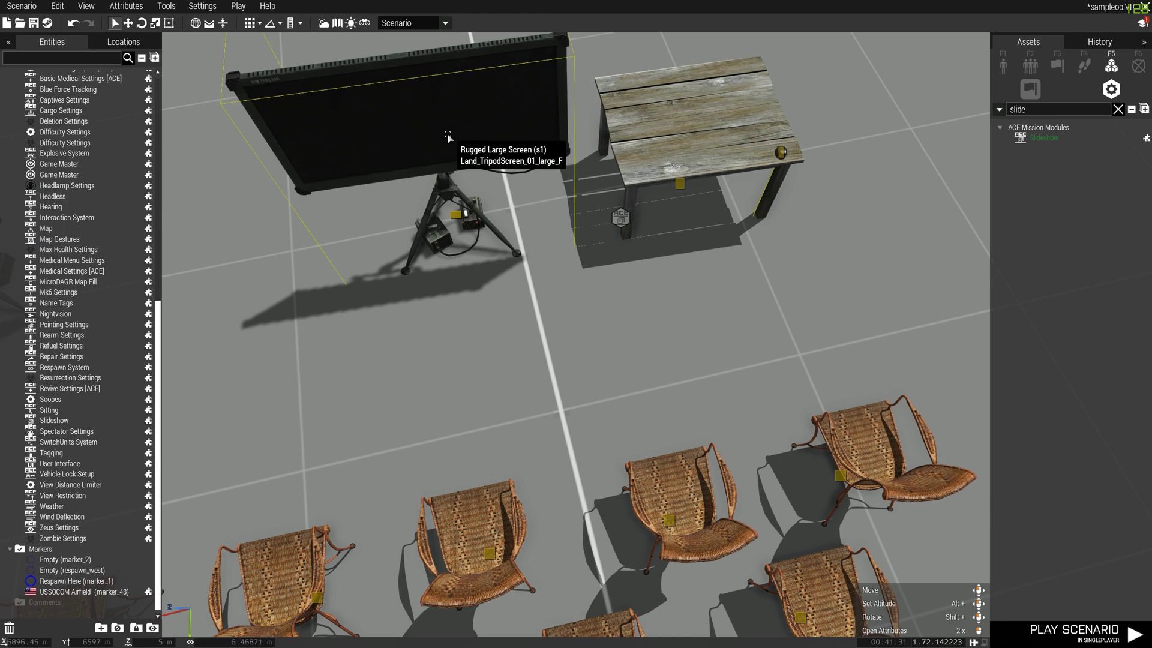
- Check the variable name in the attributes of the rugged large screen beside the table and close them without changes
scroll(448, 138, up, 2)
scroll(447, 137, down, 3)
right_drag(447, 137, 440, 108)
scroll(440, 108, up, 2)
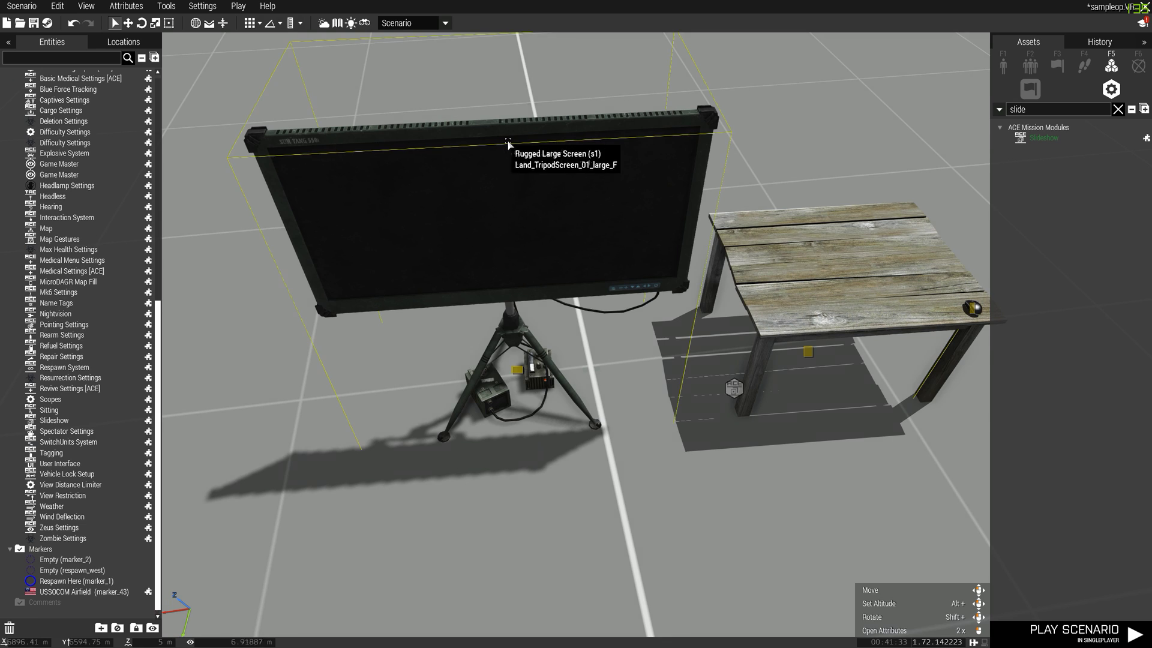
double_click(527, 204)
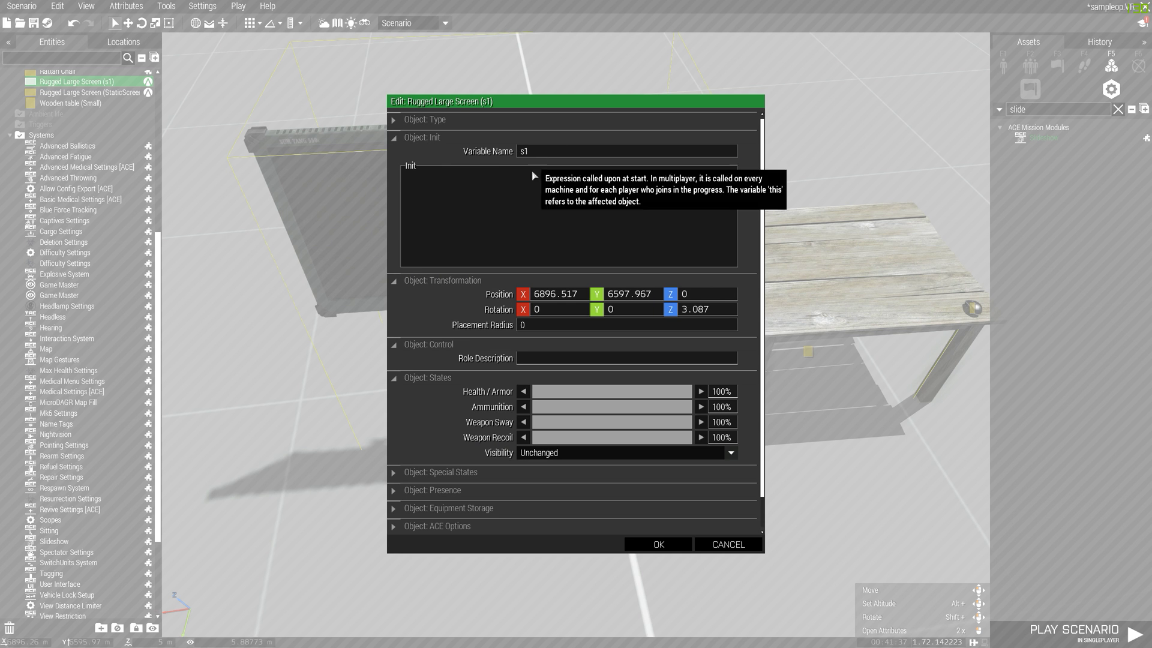
key(Escape)
- Review the existing Slideshow module's object and controller settings, and open and close the attributes of the mouse on the table
double_click(733, 389)
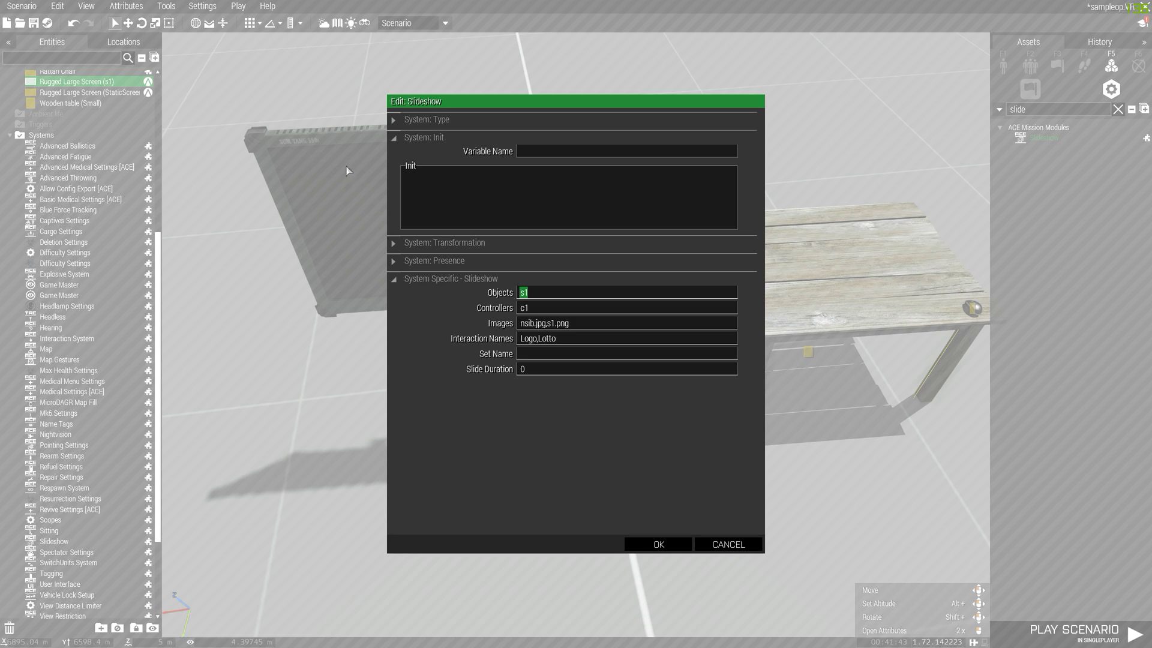
key(Return)
double_click(733, 388)
key(Escape)
key(d)
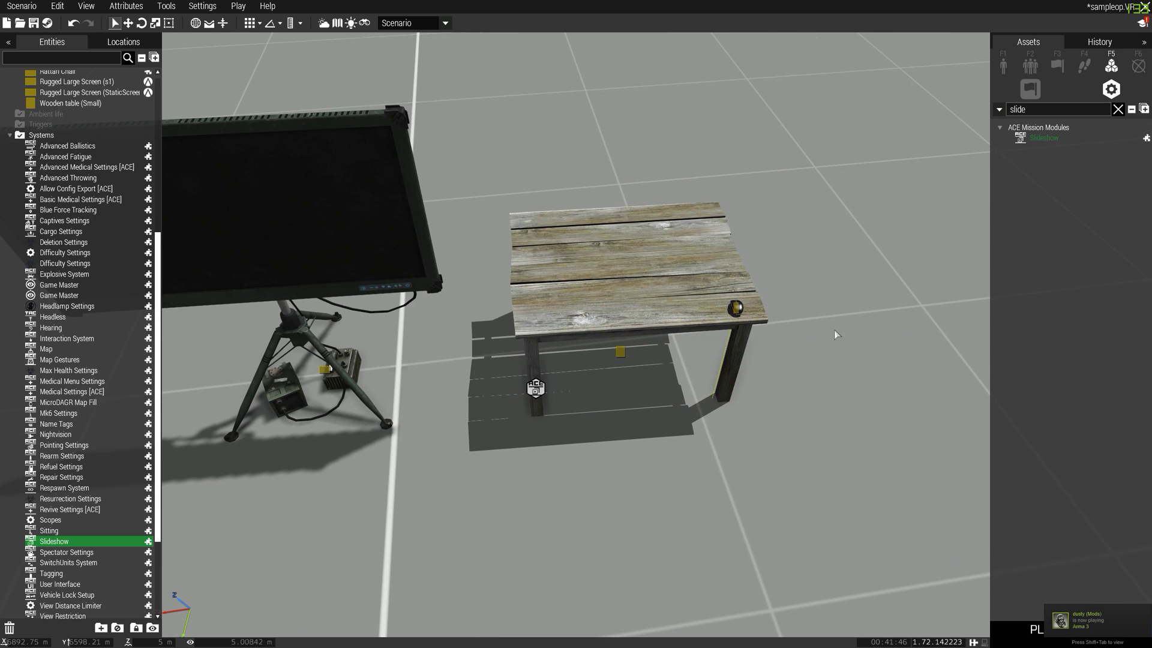
double_click(740, 309)
key(Escape)
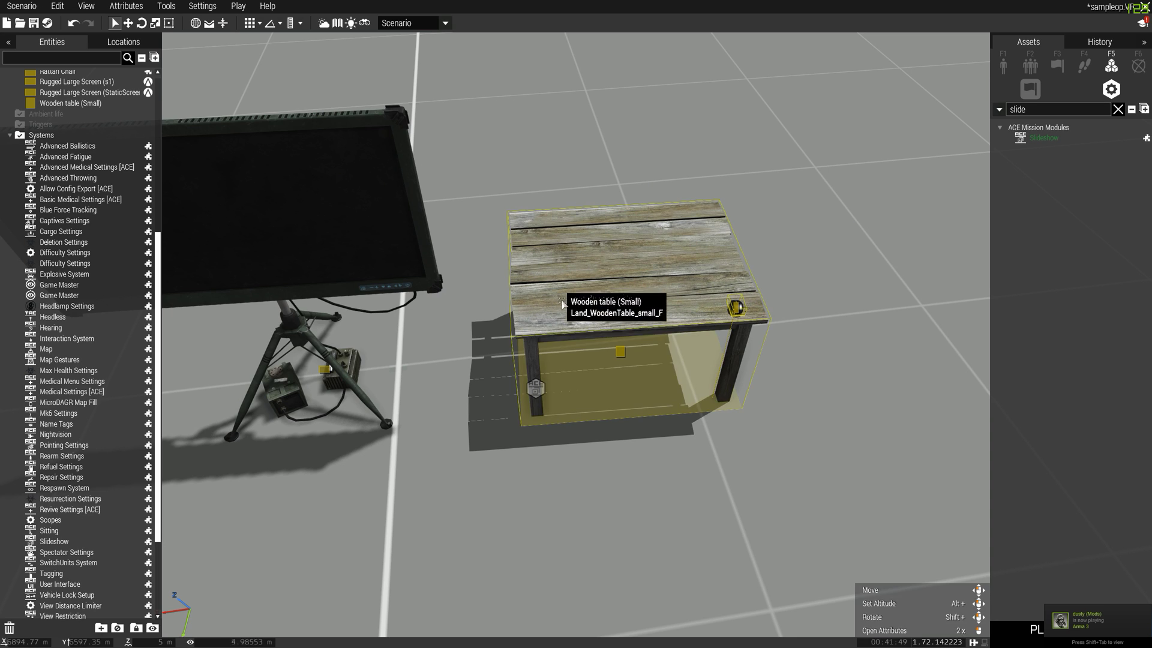
- Compare the Slideshow module's Images entry with the image files in the sampleop.VR mission folder in File Explorer, and close the attributes unchanged
double_click(545, 389)
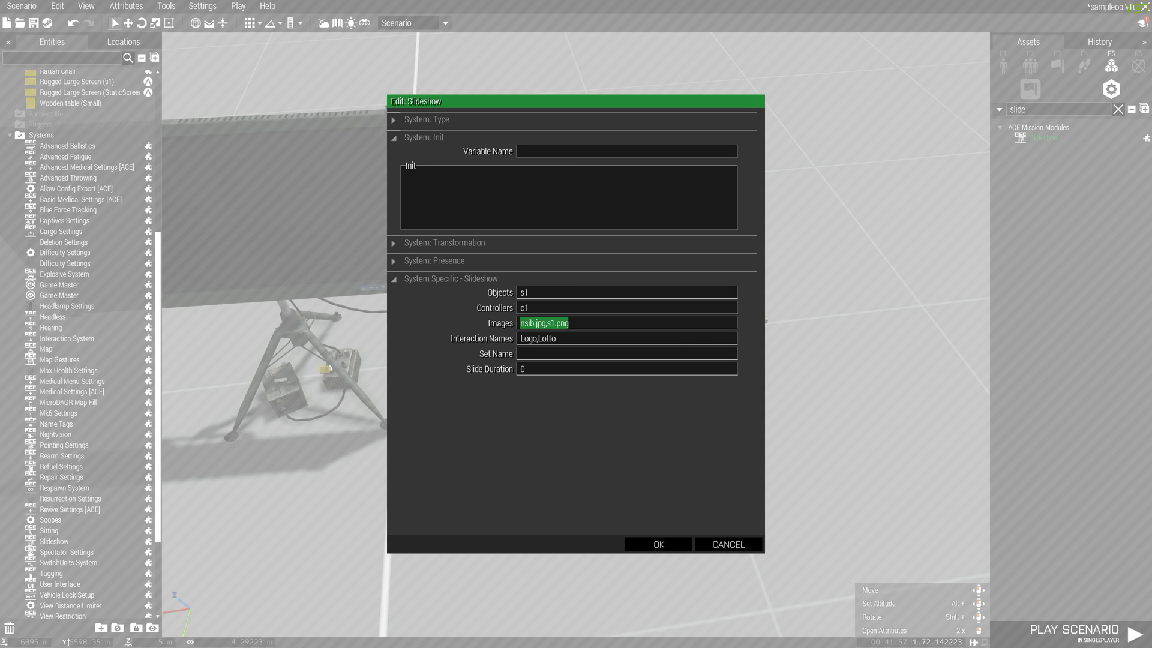
key(alt+Tab)
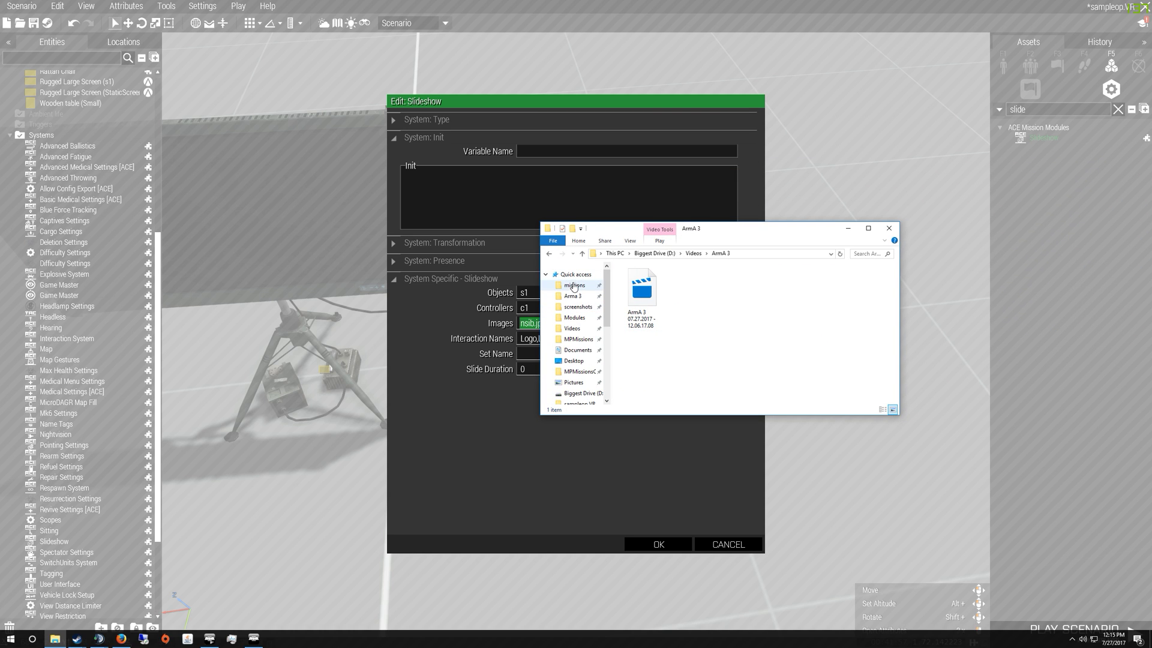
click(574, 286)
double_click(645, 283)
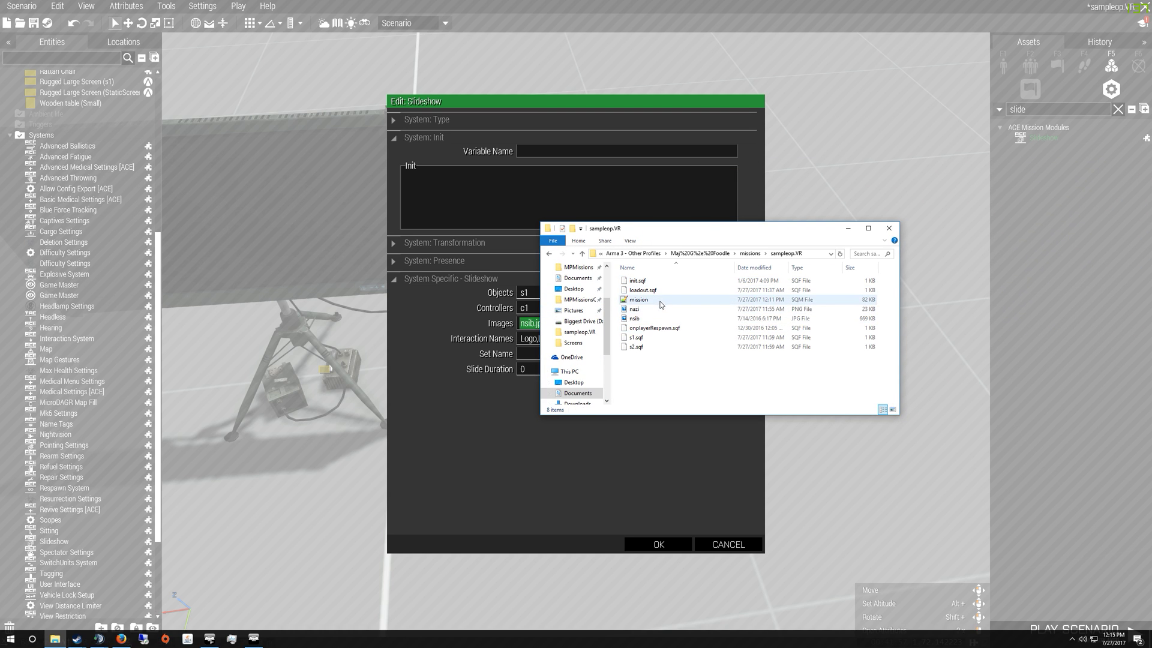
click(648, 319)
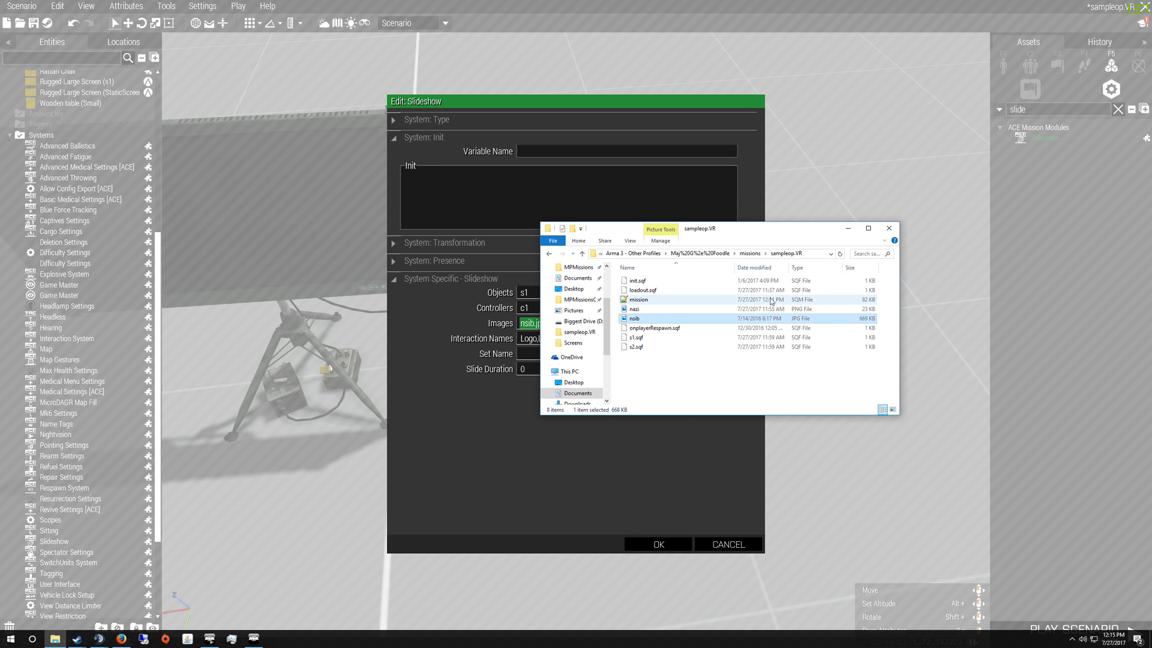
key(Up)
click(711, 470)
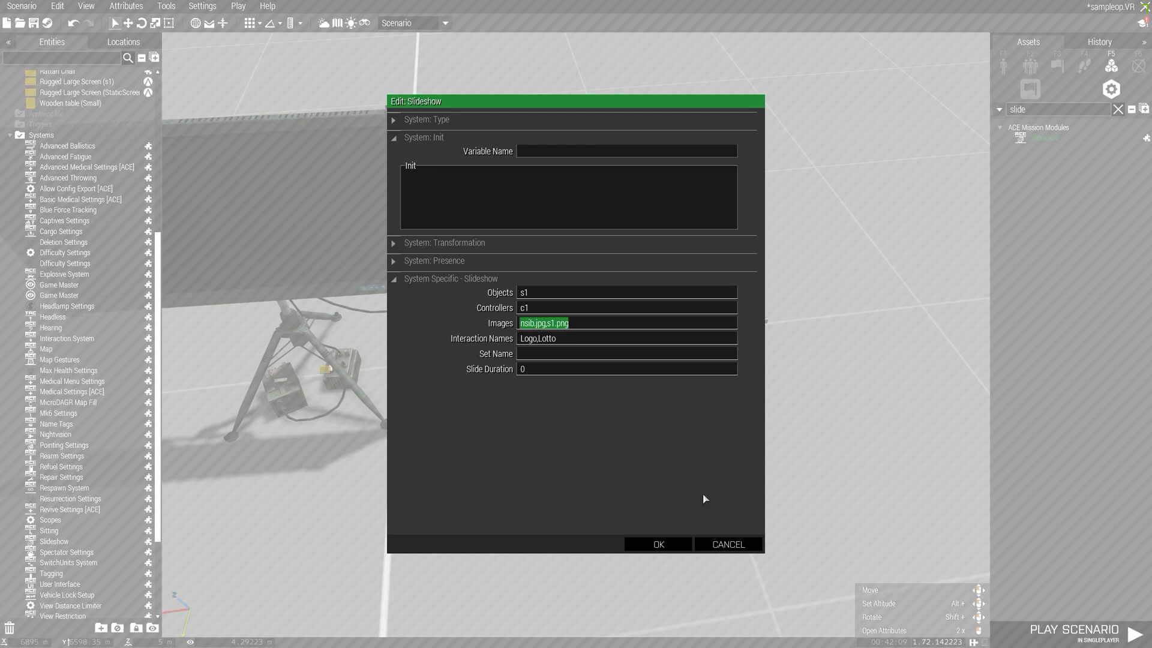
drag(518, 324, 571, 324)
click(657, 542)
- Move the StaticScreen rugged large screen away from the slideshow screen and chairs, to about X 6900.8, Y 6586.2
right_drag(656, 471, 575, 383)
key(d)
key(s)
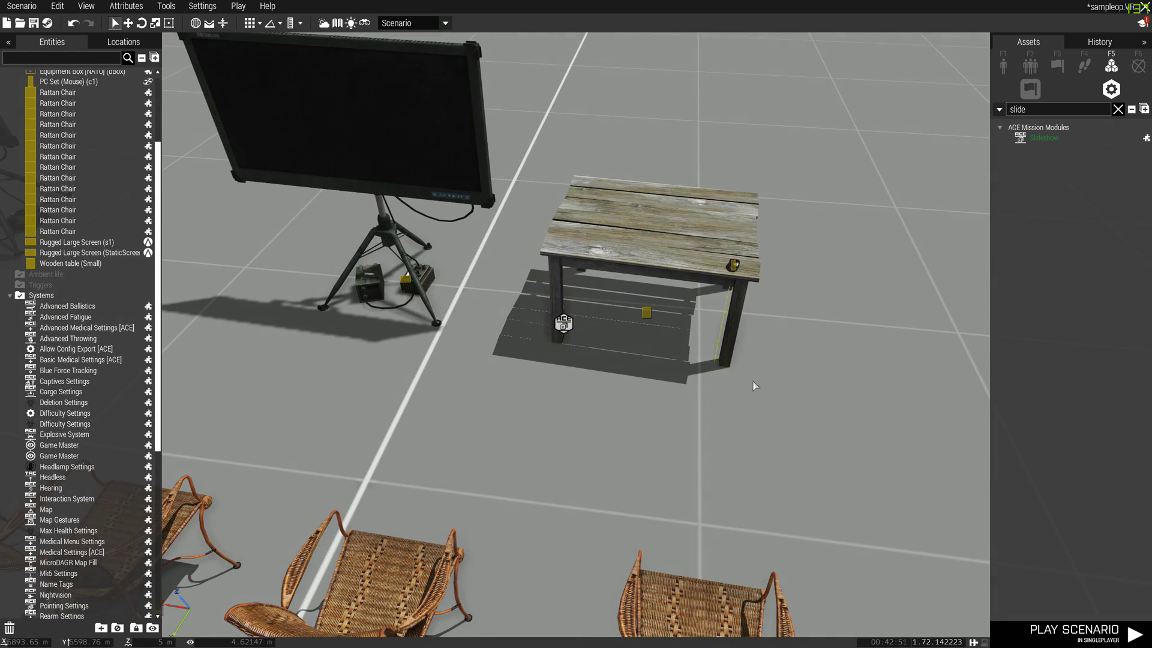
key(w)
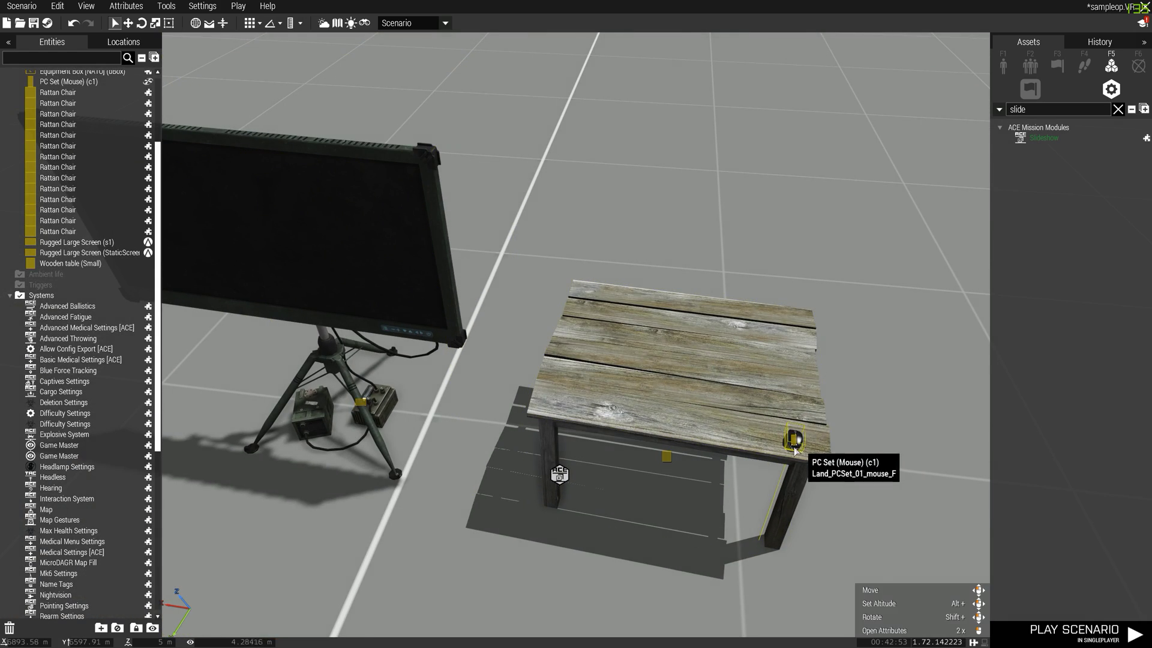
key(a)
key(d)
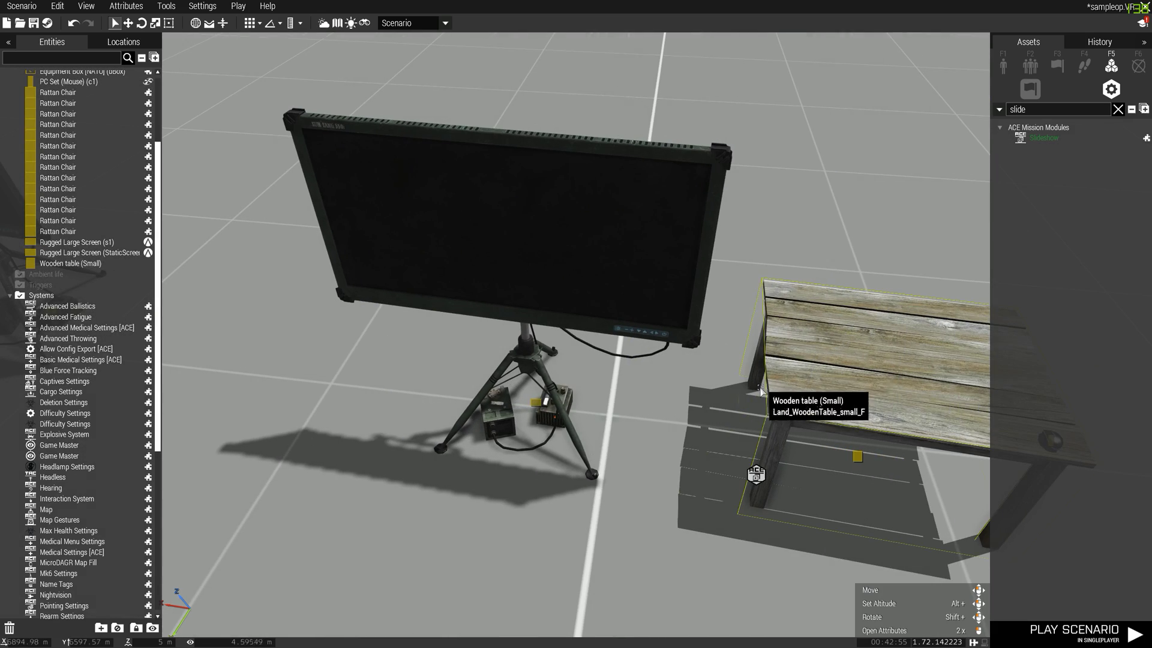
click(803, 376)
key(a)
key(a)
key(s)
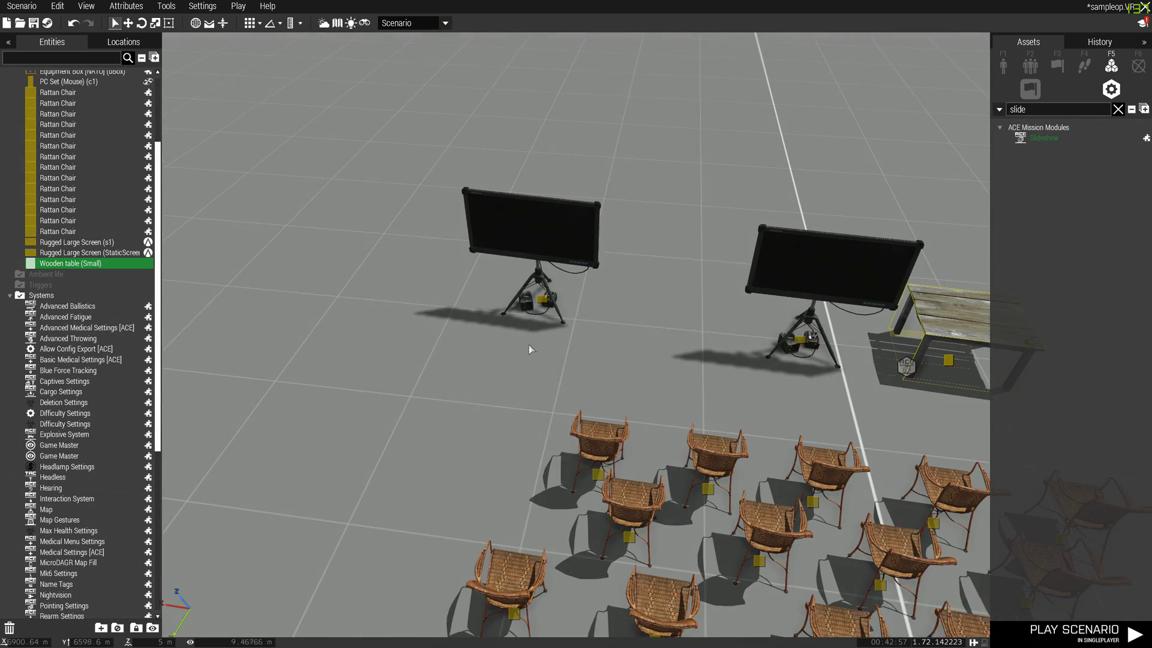
key(w)
drag(547, 264, 602, 440)
key(w)
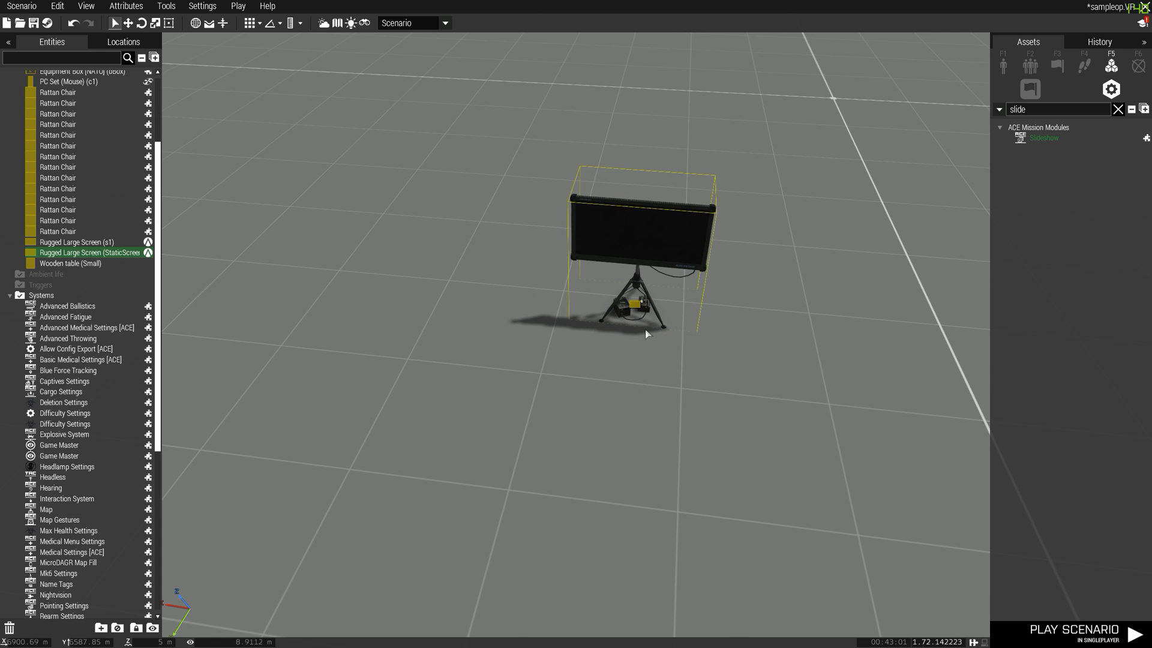
- Examine the StaticScreen's variable name and its setObjectTexture init line for nsib.jpg, and cancel the attributes without changes
scroll(660, 265, up, 5)
scroll(688, 265, down, 5)
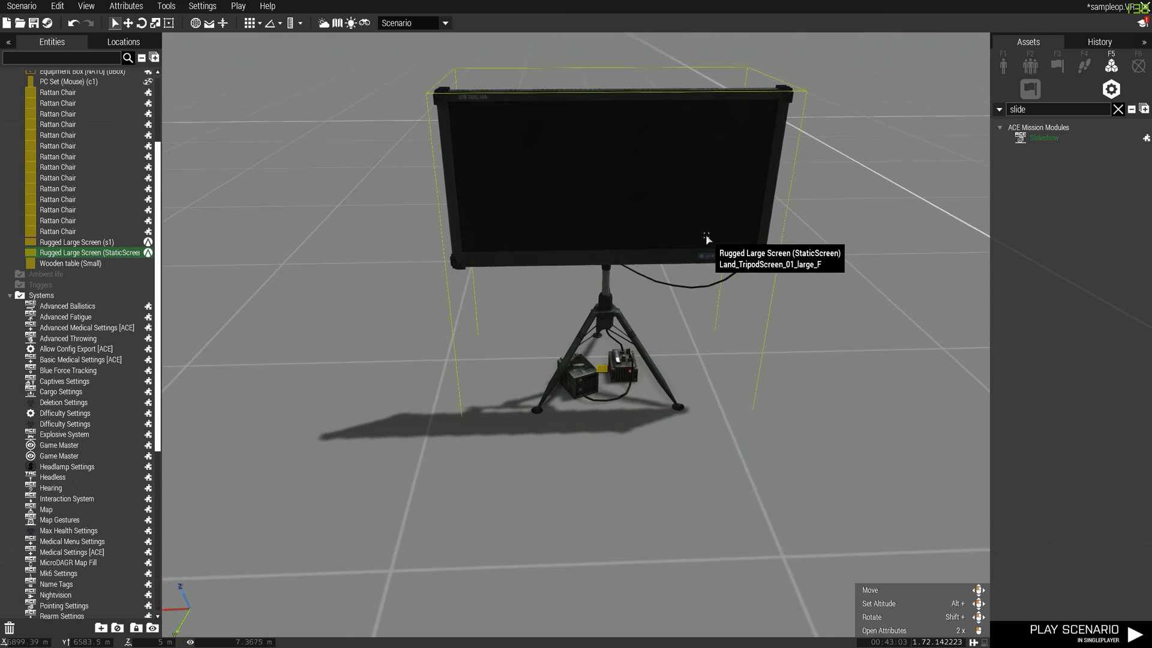
double_click(648, 228)
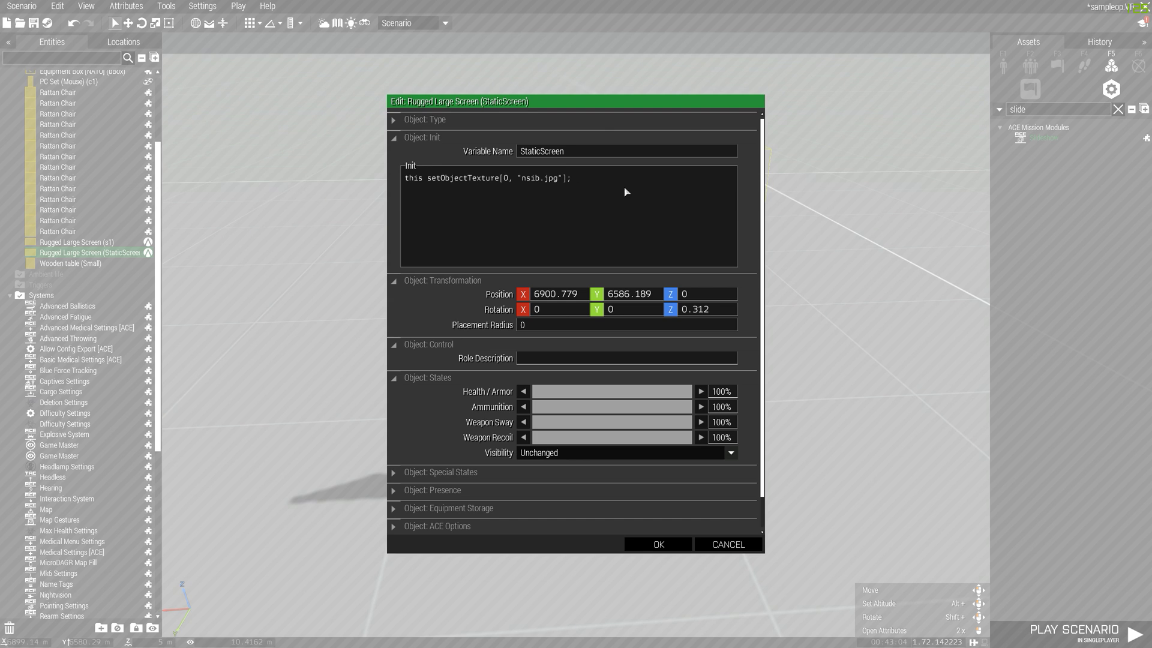
click(518, 190)
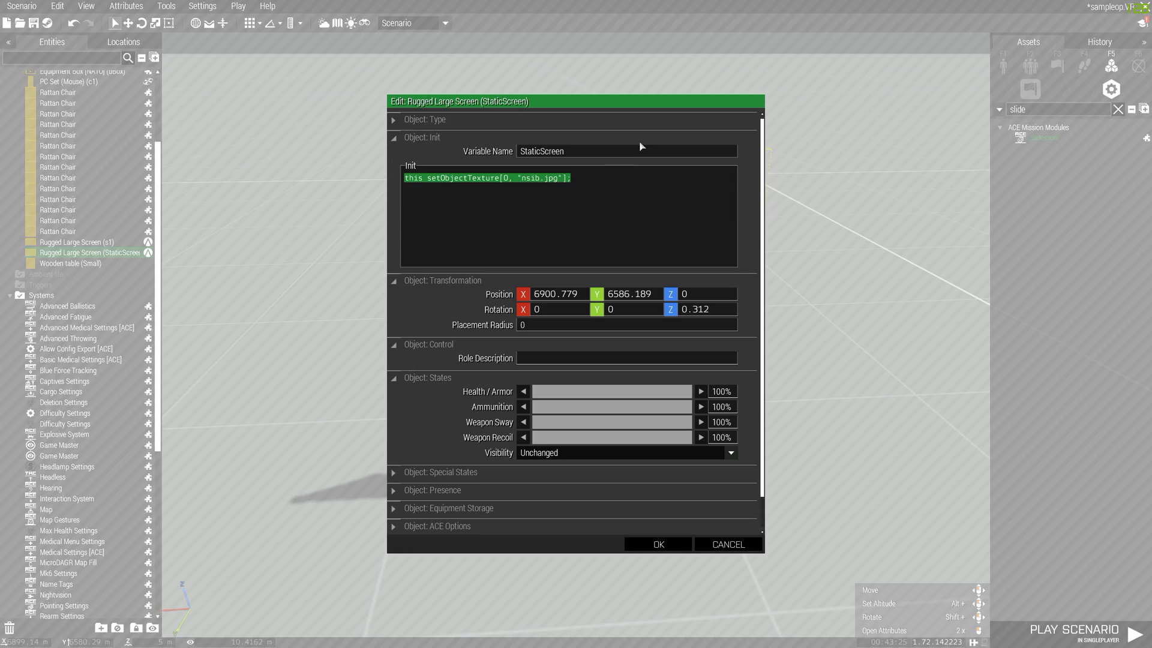
click(724, 544)
- Look over the rattan chairs facing the slideshow screen, selecting the whole block together
scroll(583, 160, down, 3)
right_drag(583, 159, 517, 315)
scroll(642, 195, down, 5)
scroll(746, 498, up, 3)
drag(714, 498, 321, 391)
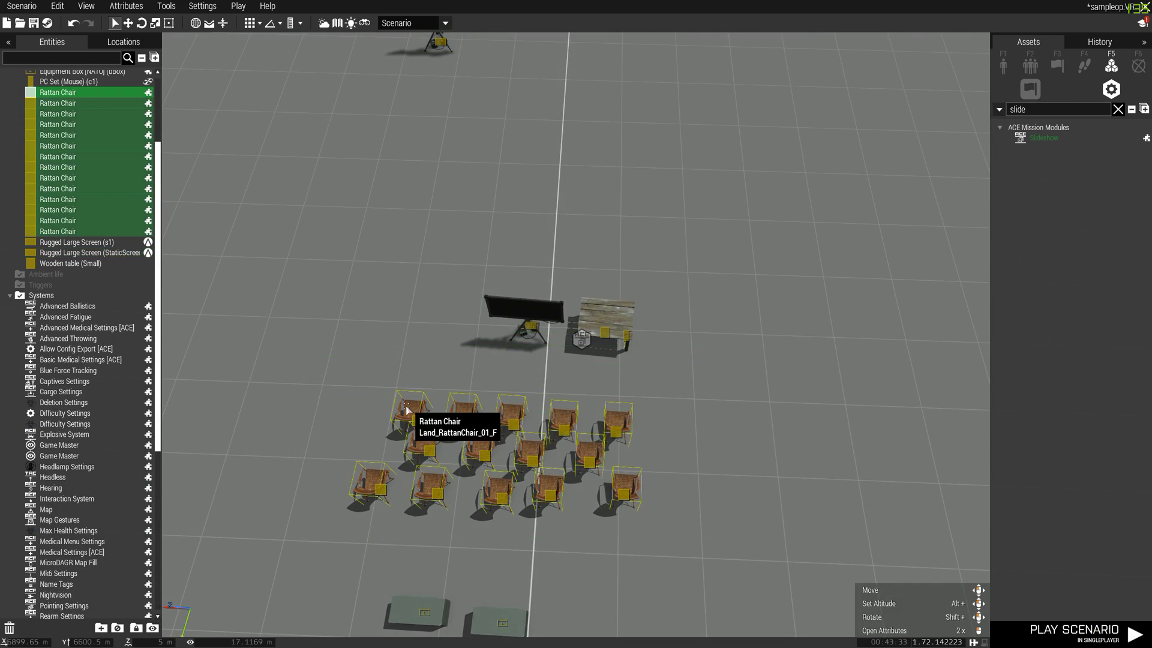
click(406, 411)
- Examine the two NATO equipment boxes behind the rattan chairs, selecting each of them
scroll(744, 420, up, 4)
right_drag(750, 321, 468, 308)
scroll(468, 309, down, 5)
right_drag(619, 288, 644, 215)
click(615, 240)
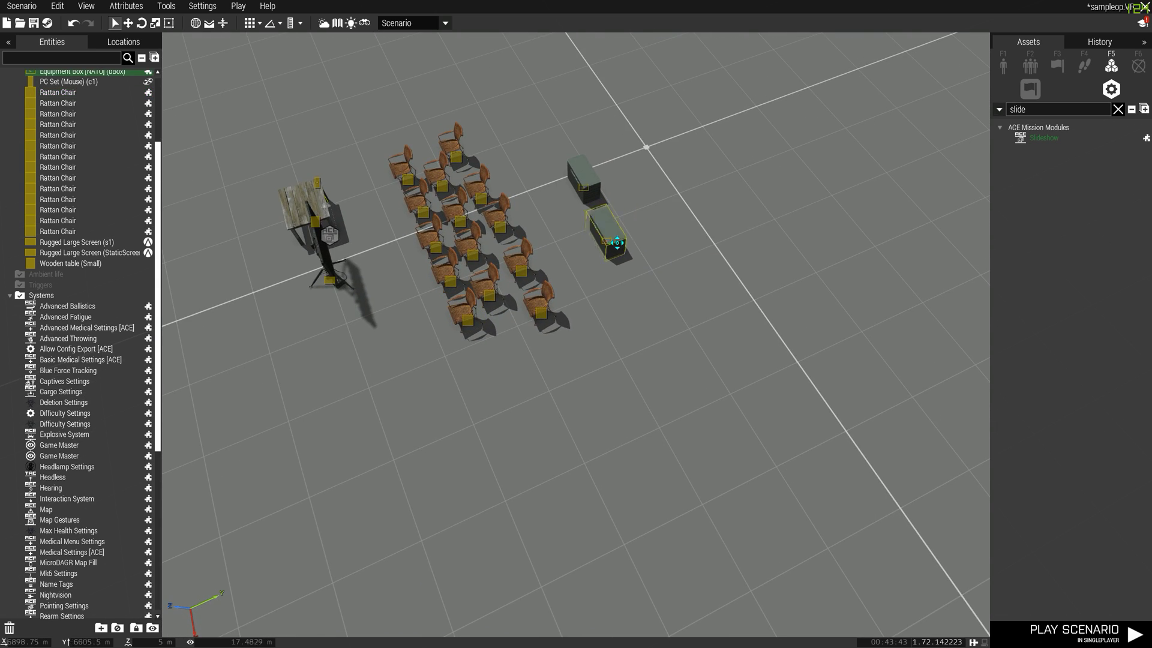
right_drag(617, 242, 466, 192)
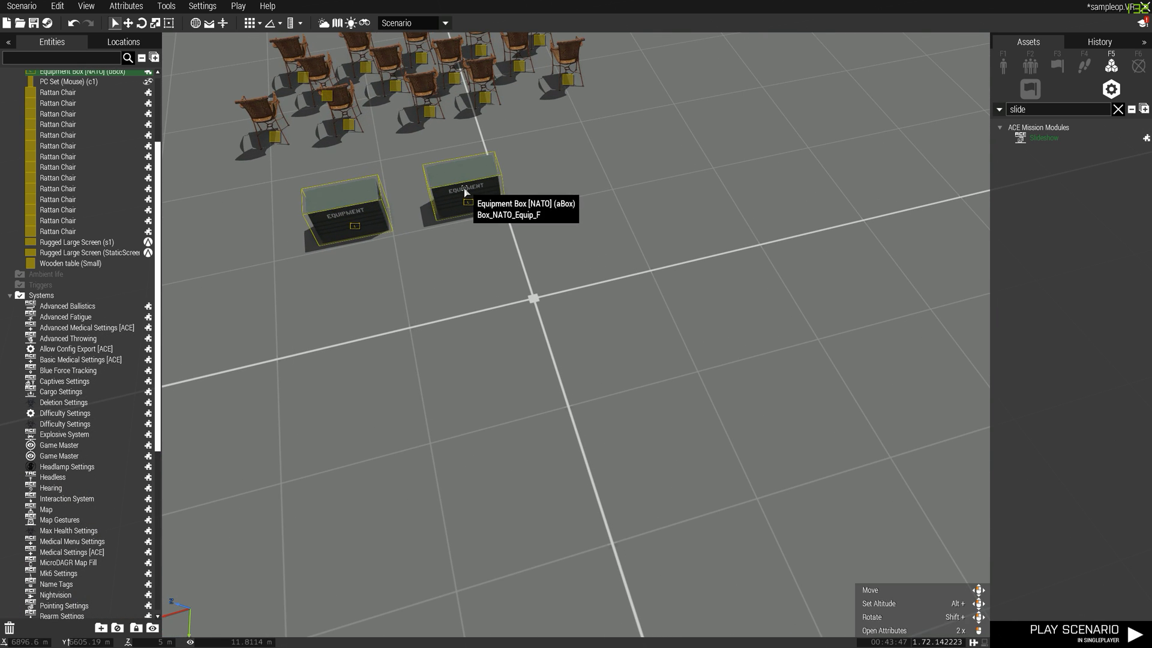
click(465, 192)
click(371, 199)
click(581, 224)
- Check the variable name and equipment storage settings of the aBox equipment box, and close its attributes without changes
right_drag(581, 224, 653, 213)
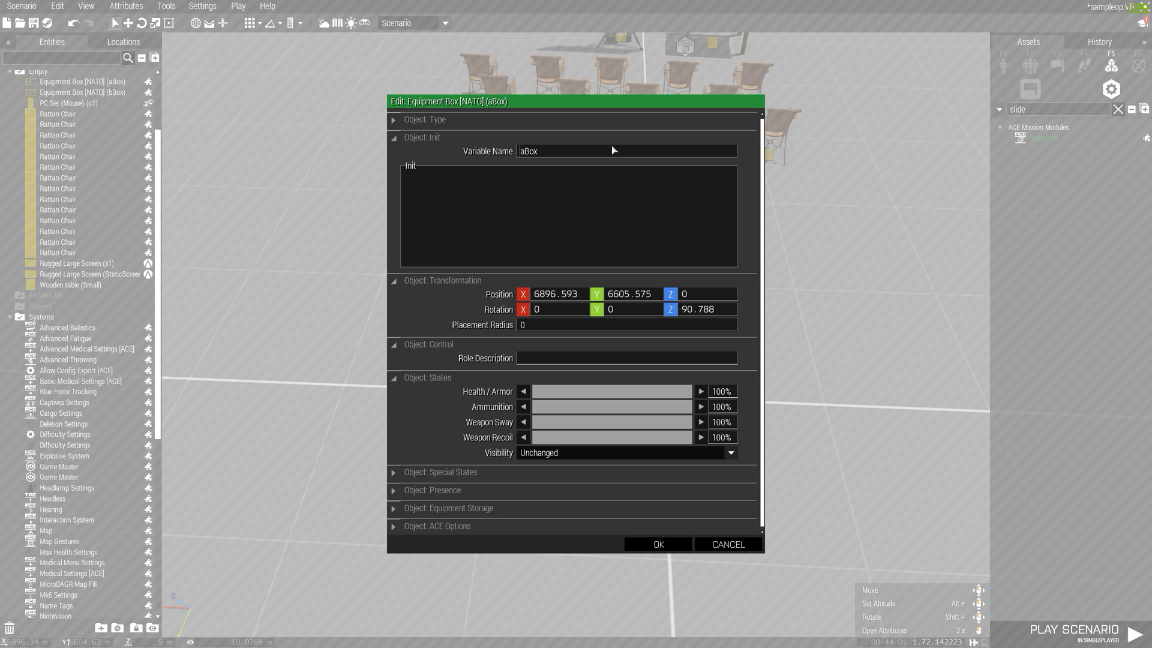
key(Escape)
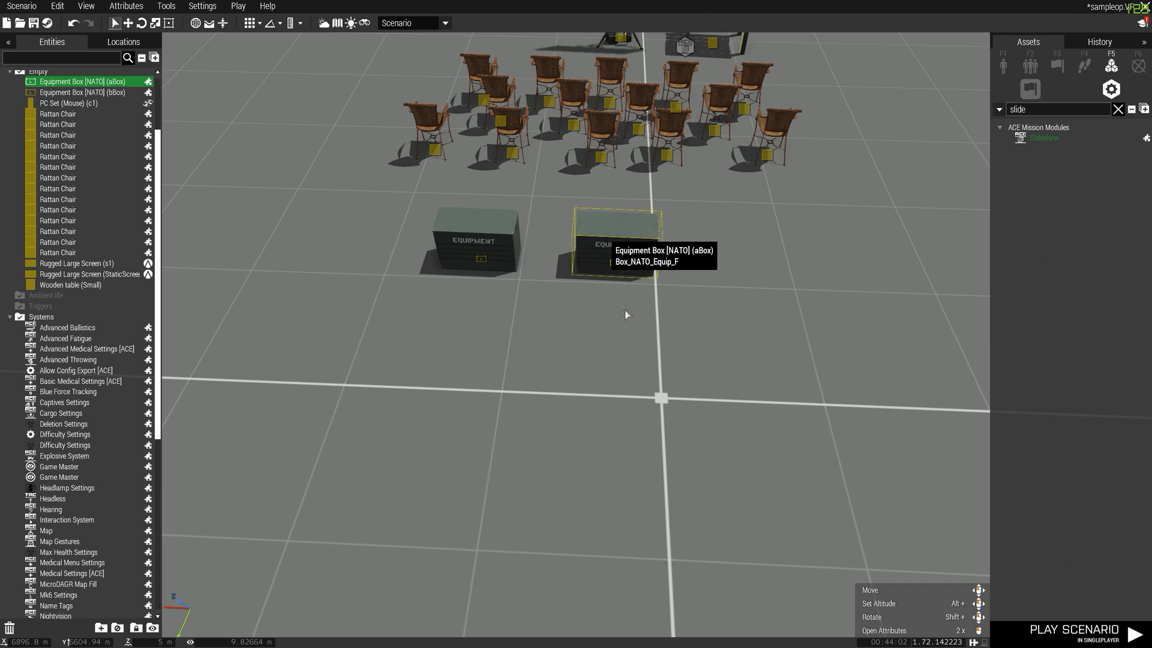
double_click(654, 223)
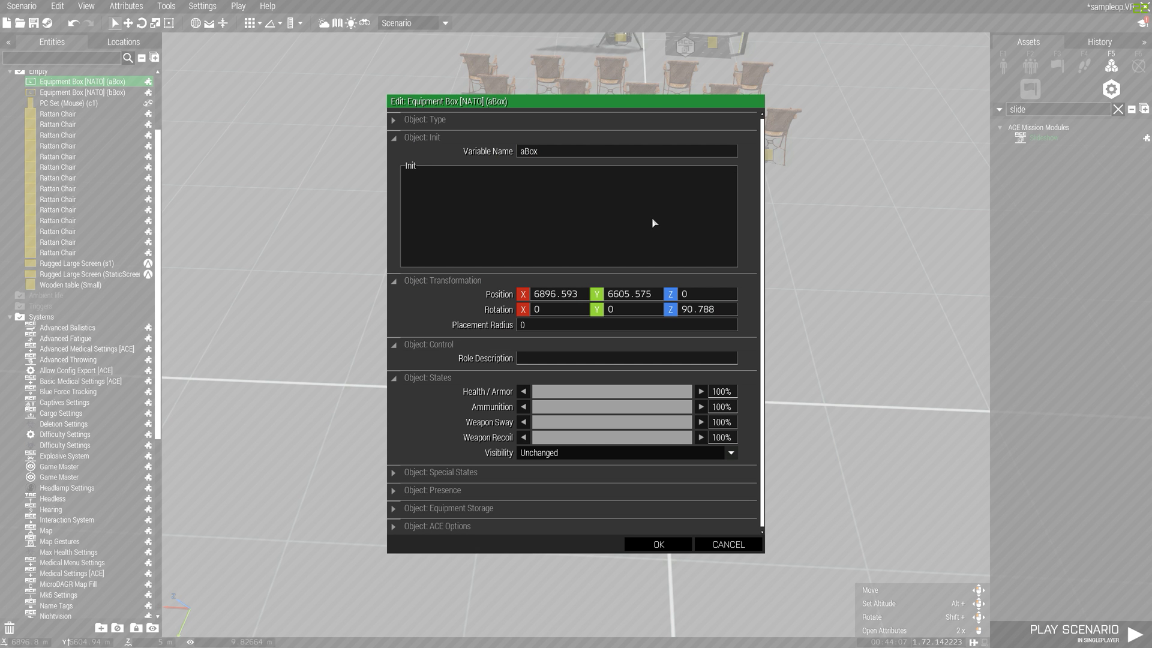
click(493, 509)
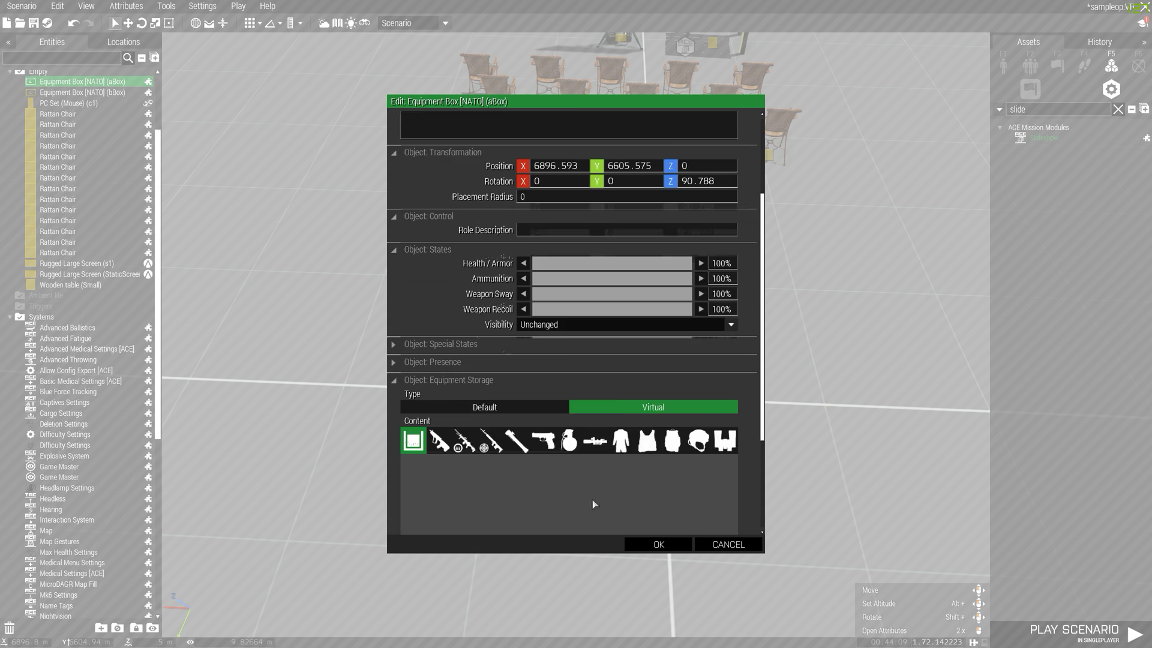
click(697, 544)
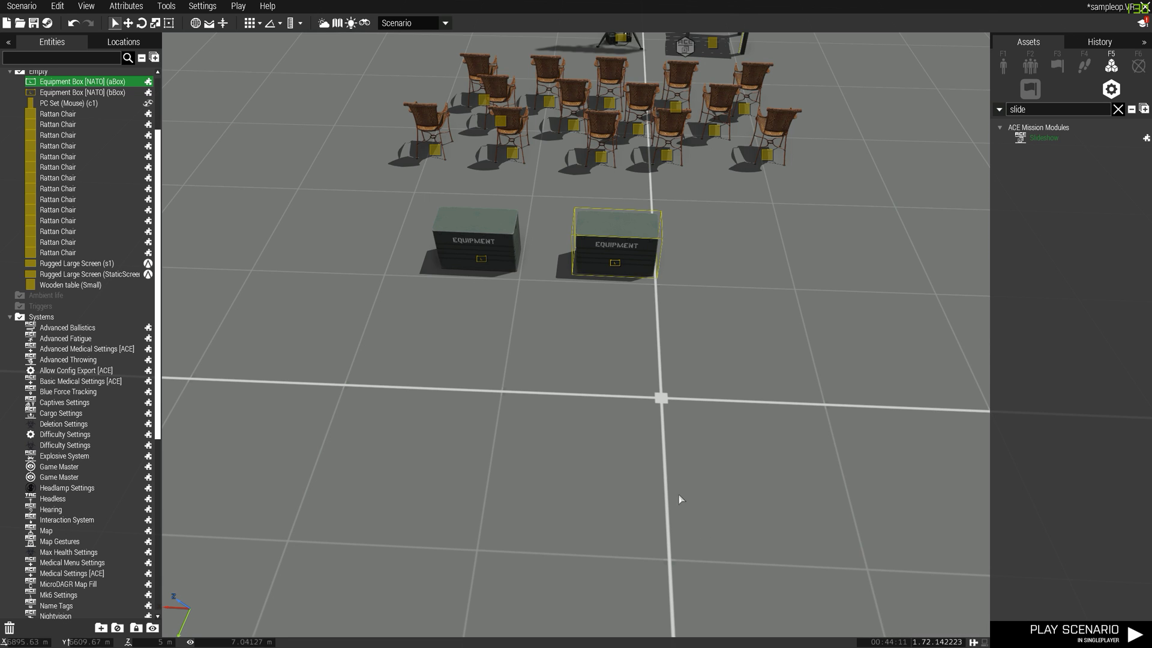
- Look over both equipment boxes again, selecting each, and view the chairs, table and screen from behind the screen
click(483, 249)
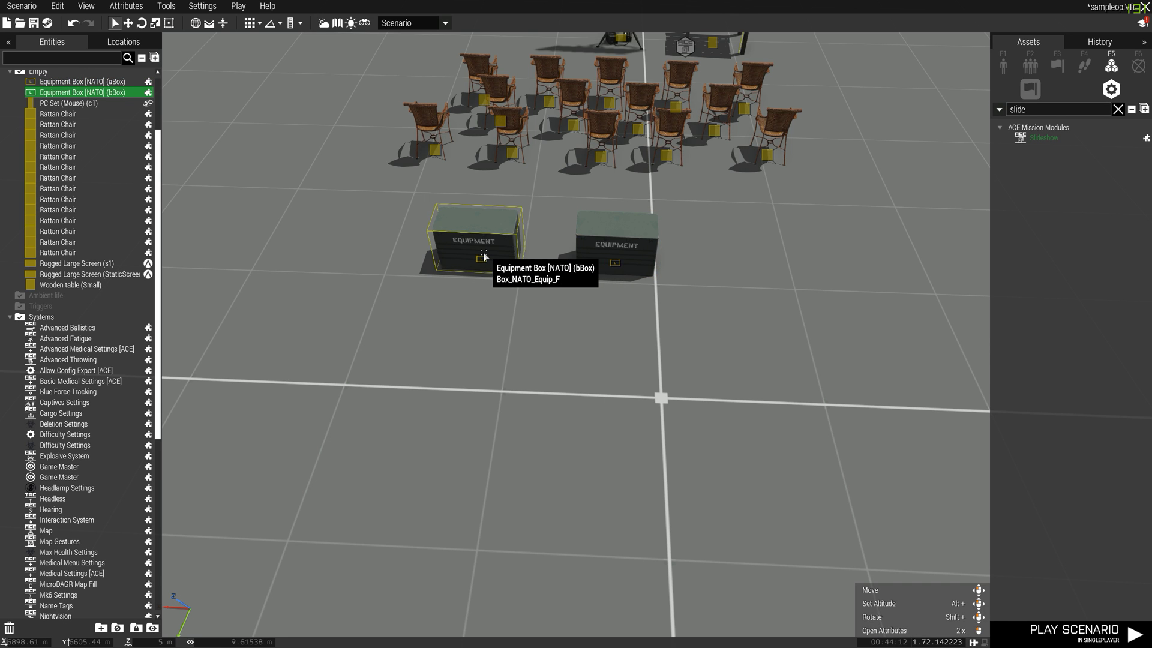
click(638, 255)
right_drag(864, 109, 703, 236)
key(w)
key(w)
key(w)
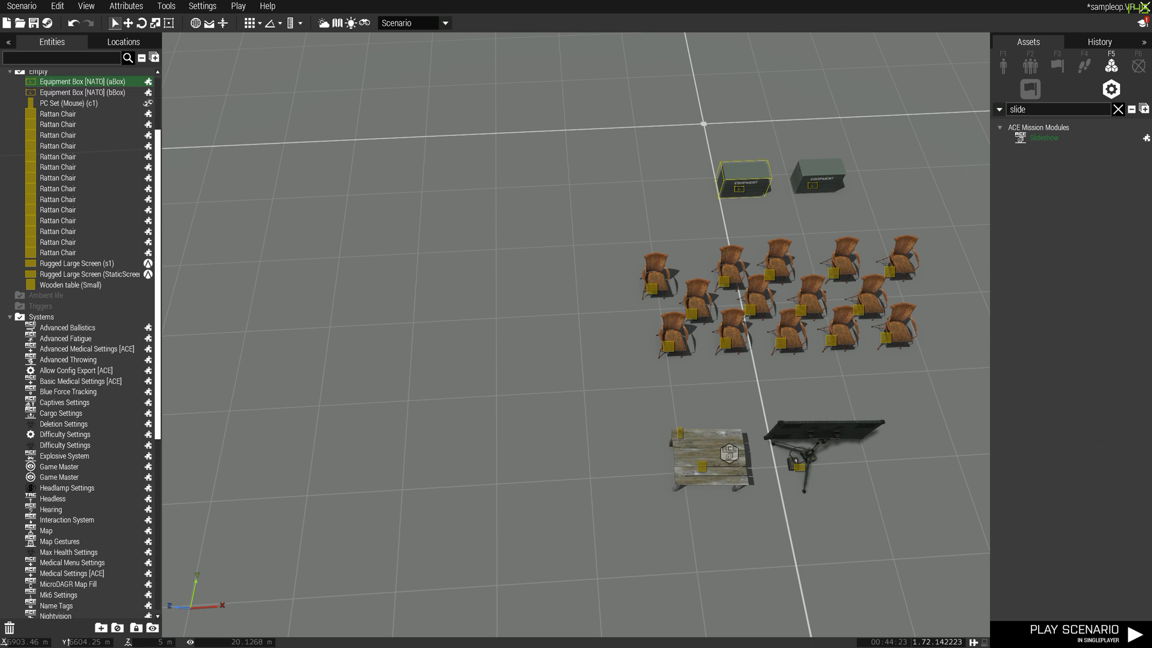
- Switch to File Explorer and examine where the missions folder sits within the Arma 3 profile folder
key(alt+Tab)
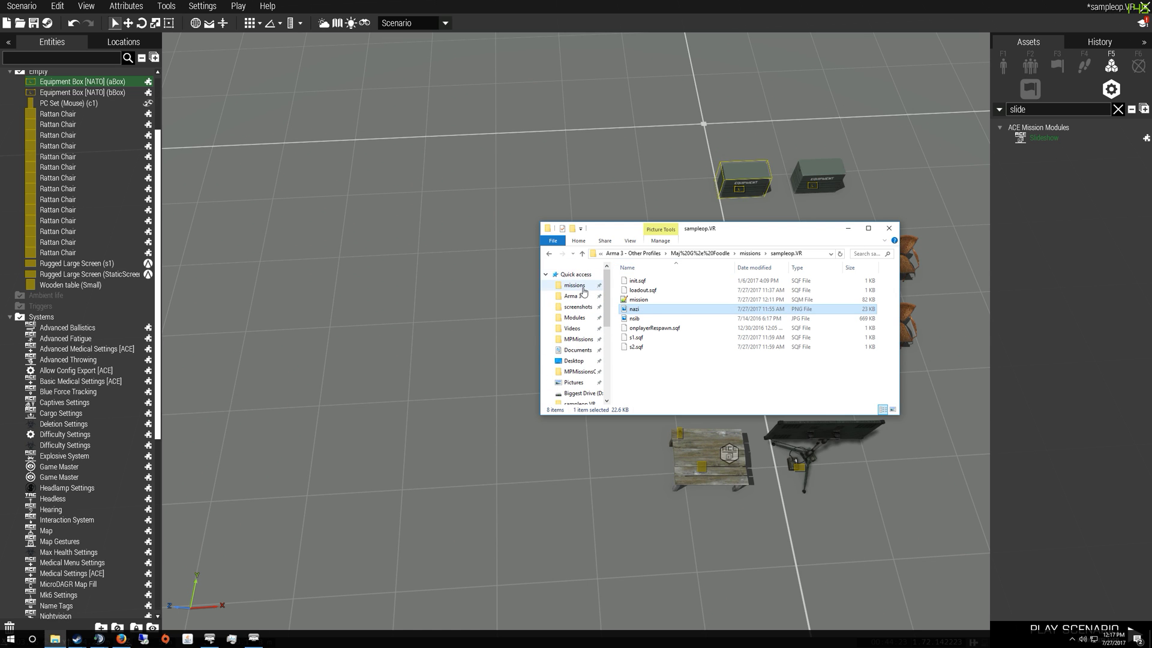
click(583, 291)
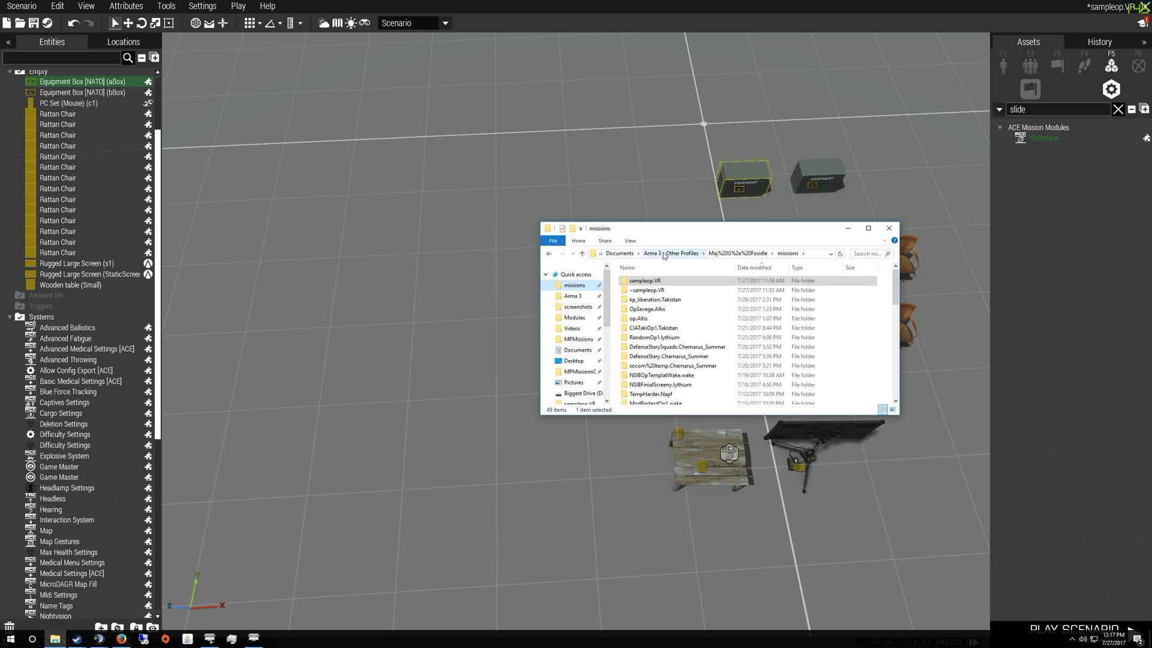
click(737, 253)
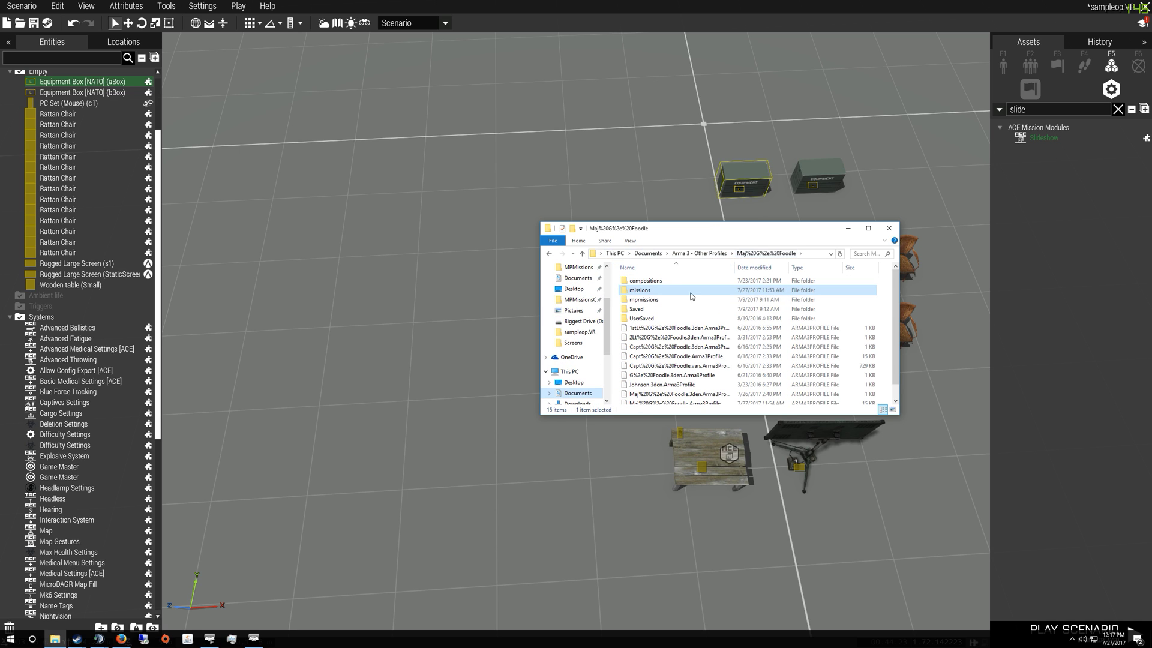
double_click(663, 293)
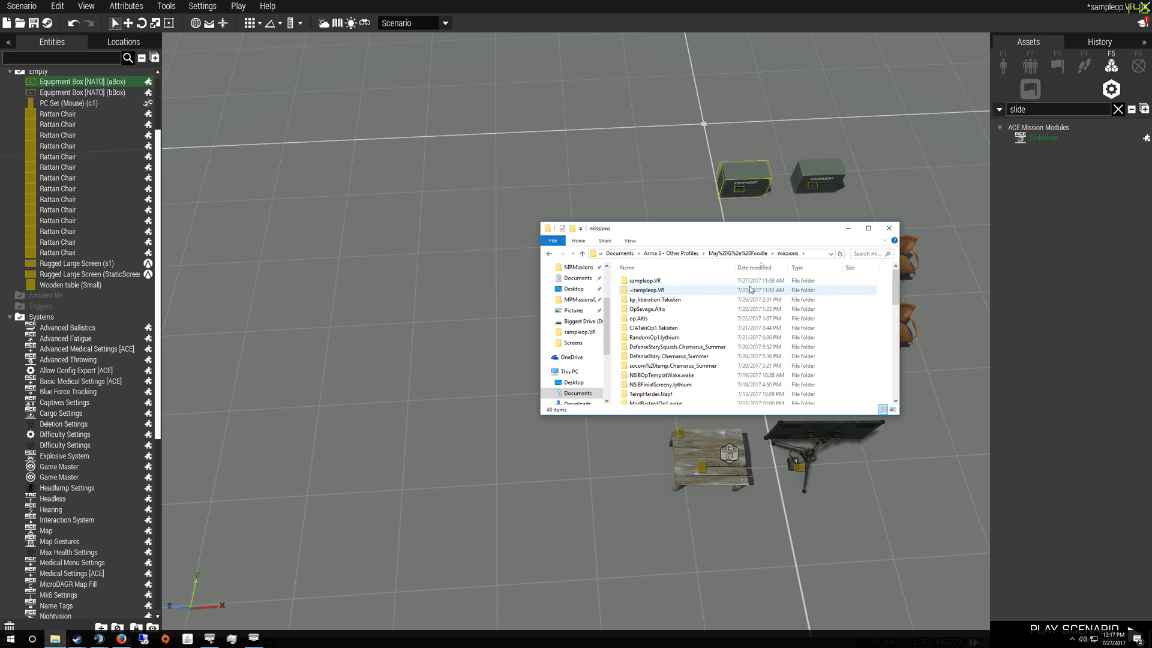
- Look through the mission folders inside missions and open the sampleop.VR folder to view its files
scroll(774, 291, down, 12)
click(788, 304)
key(ctrl+a)
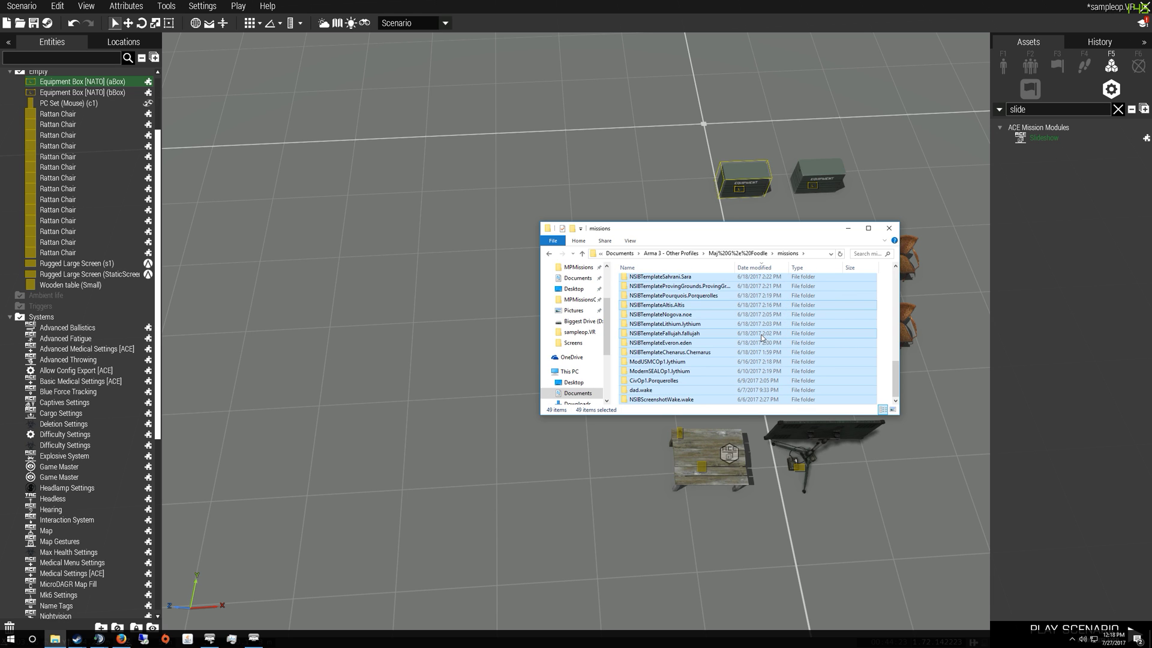
click(762, 337)
scroll(720, 318, up, 12)
click(691, 281)
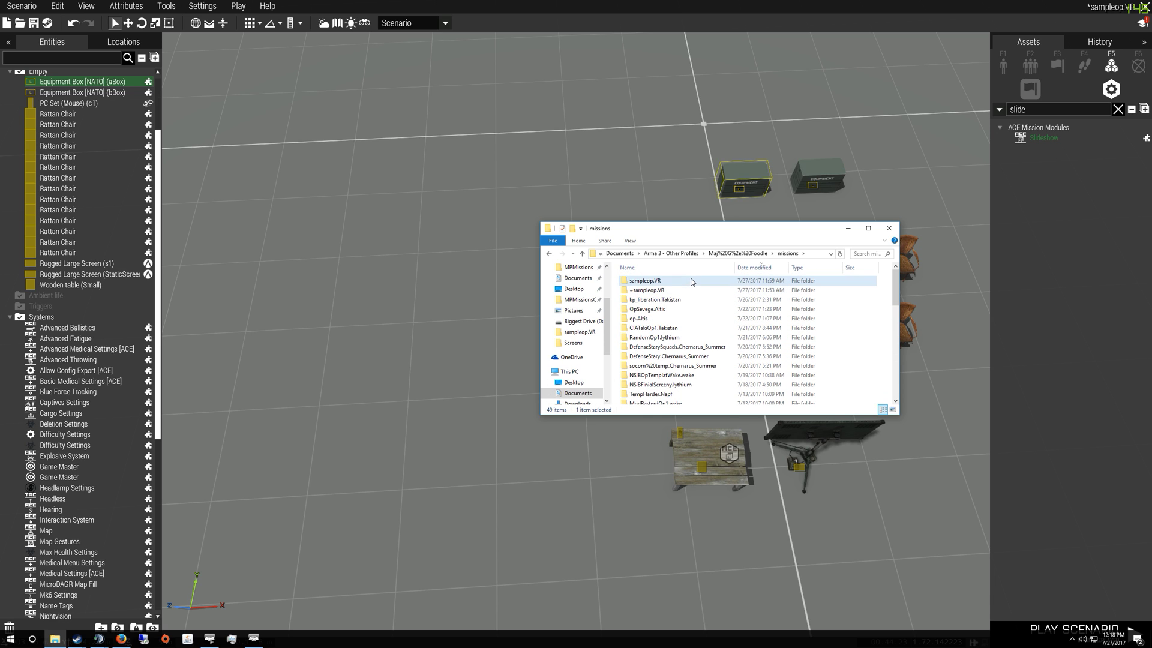
double_click(691, 280)
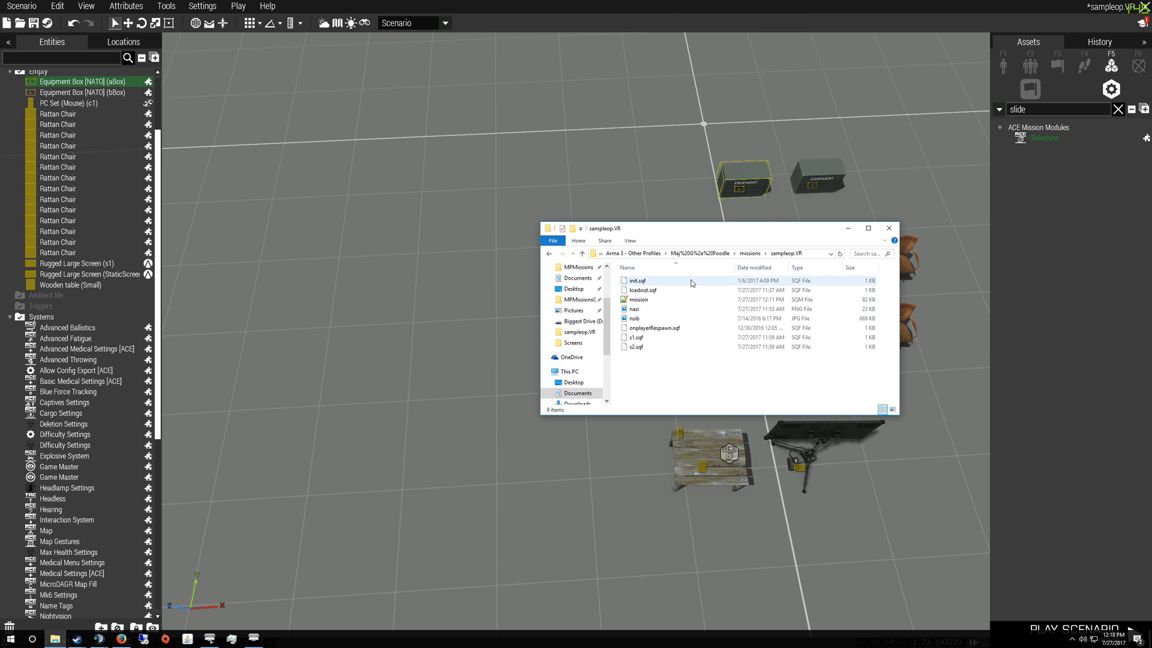
- Switch back to the Eden Editor and save the scenario
click(427, 160)
scroll(480, 198, up, 3)
scroll(570, 259, down, 3)
key(ctrl+s)
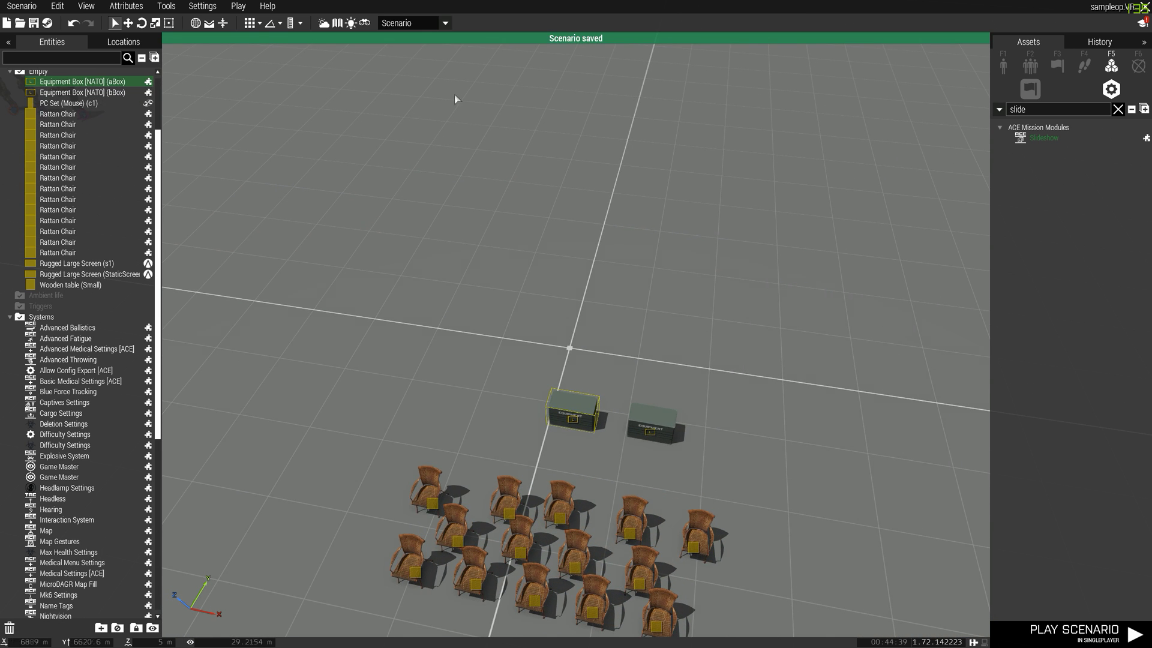
click(21, 7)
click(501, 159)
key(d)
right_drag(501, 159, 825, 262)
key(w)
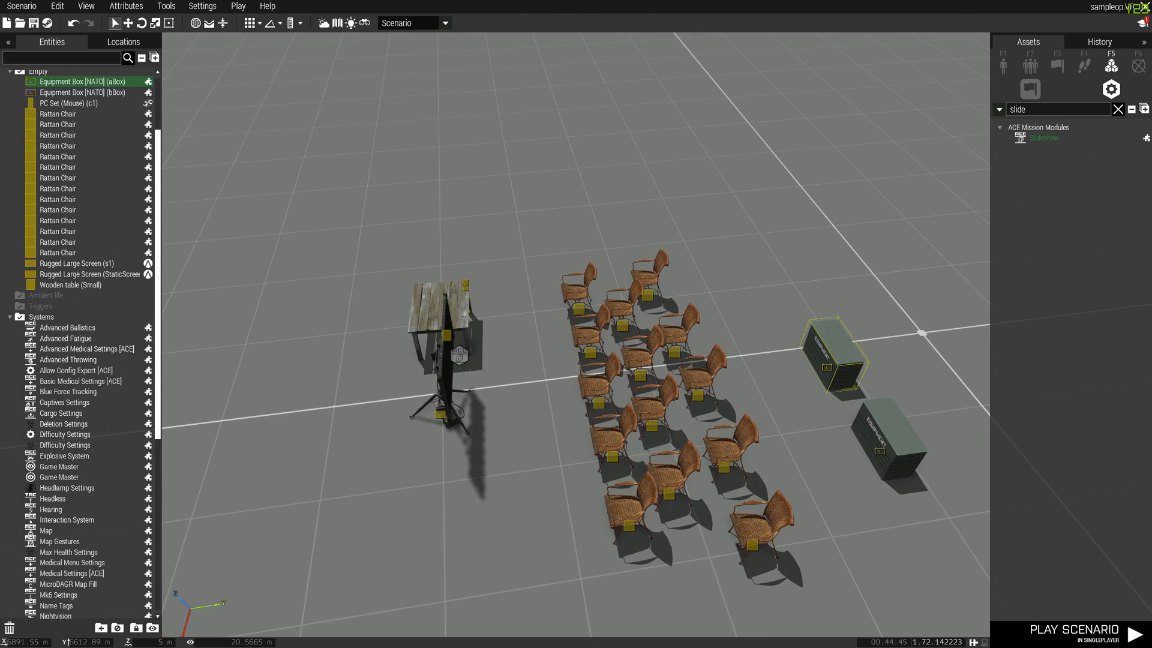
- Open s1.sqf from the sampleop.VR folder in Notepad++ and create a new blank document beside it
key(alt+Tab)
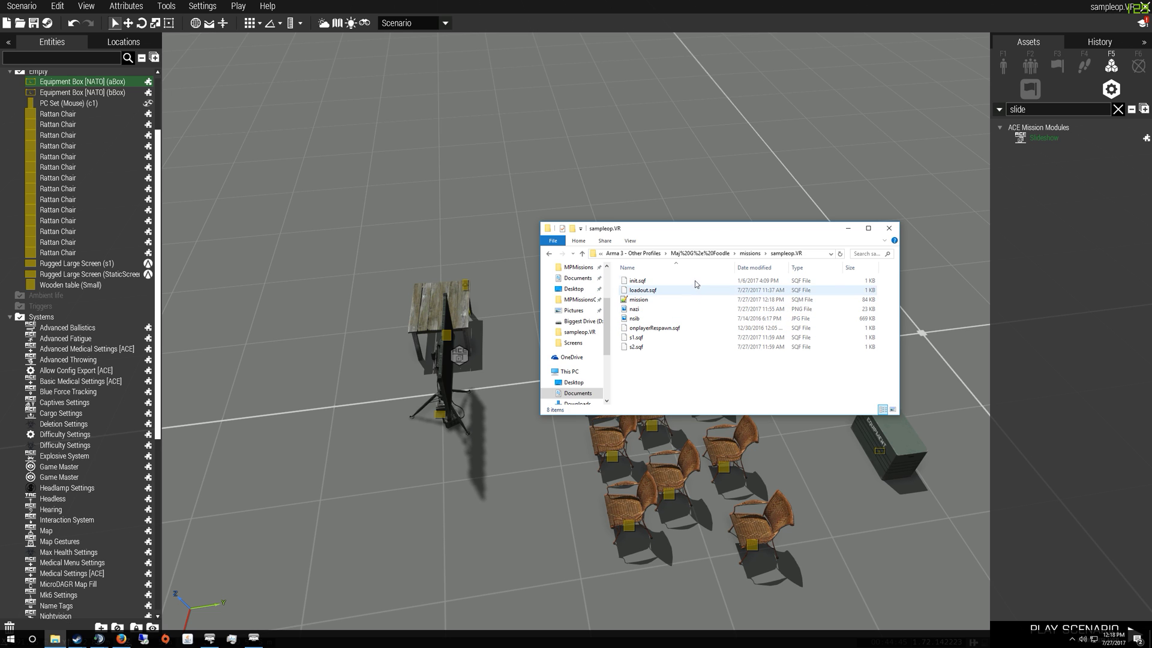
drag(724, 383, 694, 356)
right_click(671, 337)
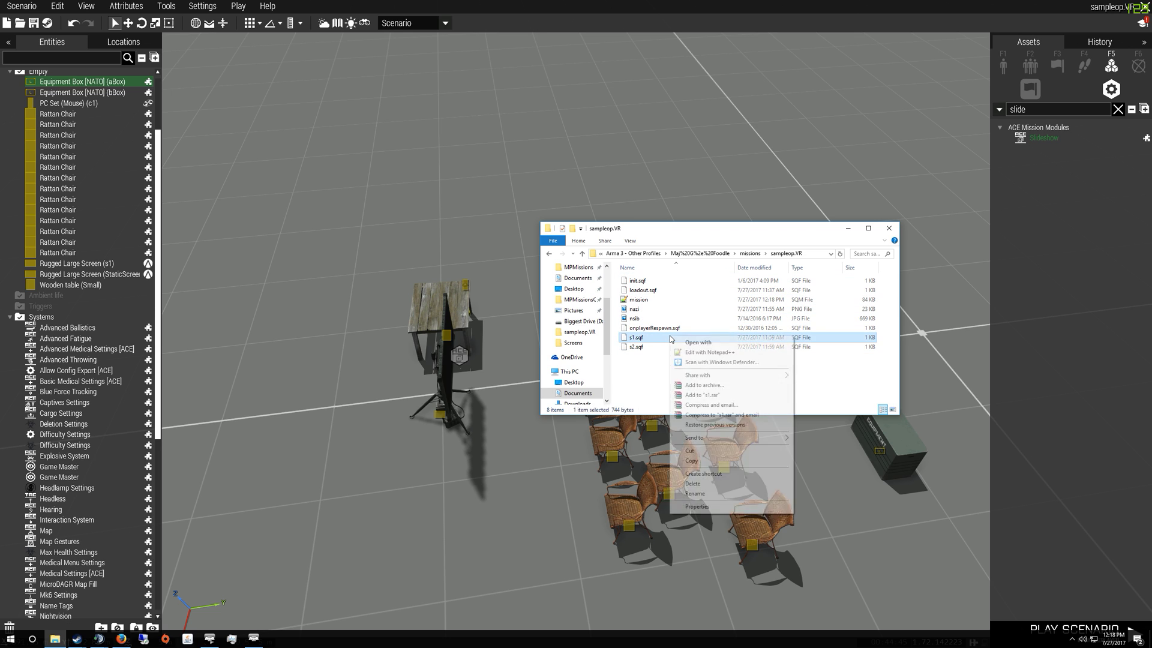
click(702, 353)
drag(1054, 355, 653, 264)
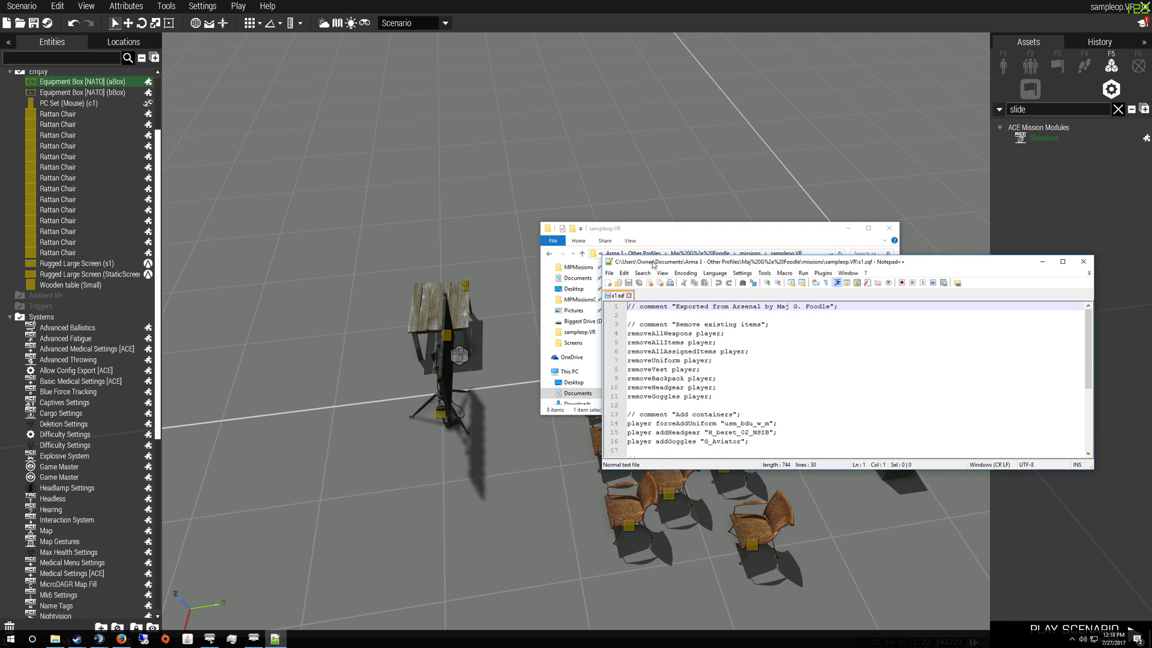
key(ctrl+n)
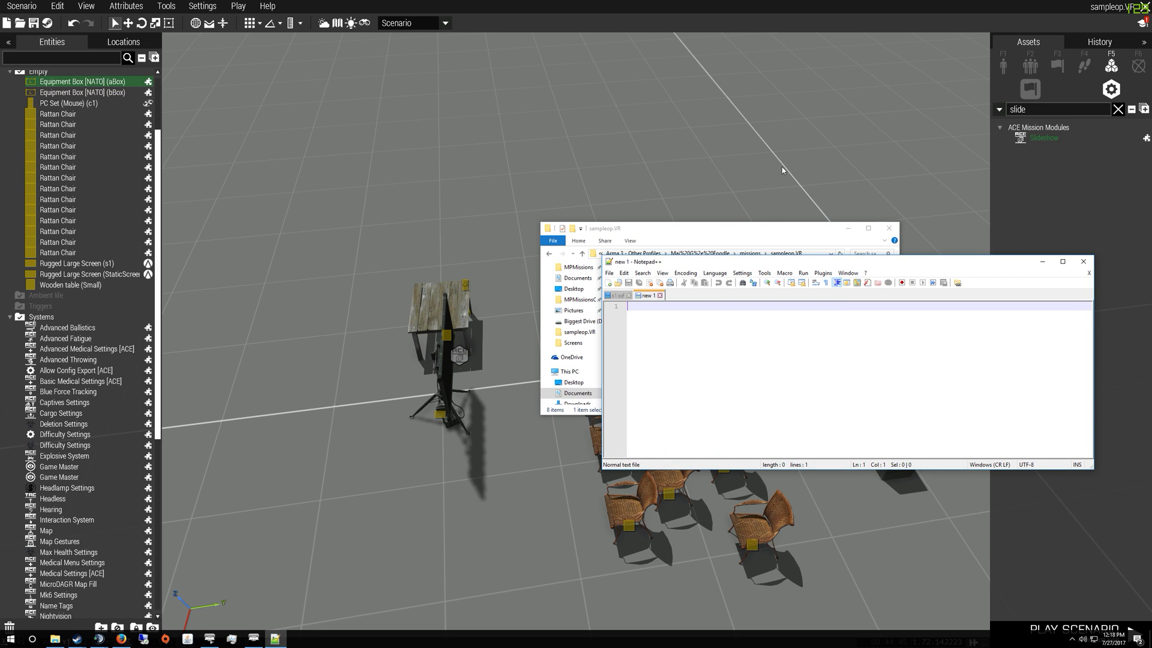
- Switch back to the Eden Editor, open the crouching soldier's loadout for editing and export it to the clipboard
click(799, 216)
key(w)
right_drag(781, 211, 555, 292)
key(w)
key(s)
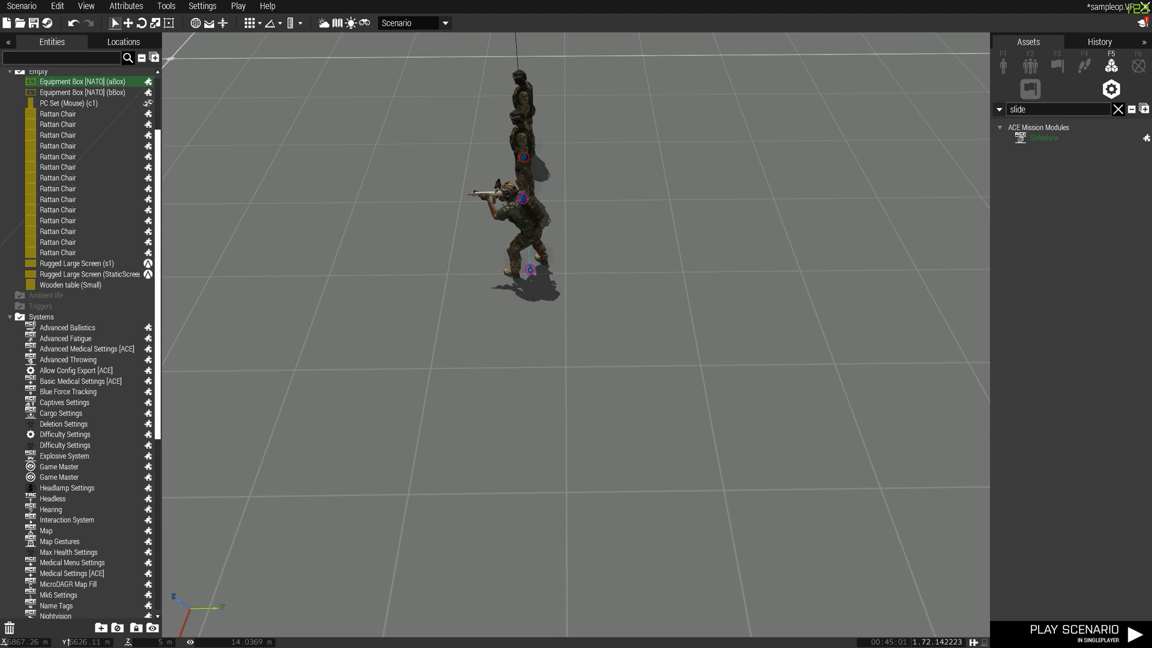
key(w)
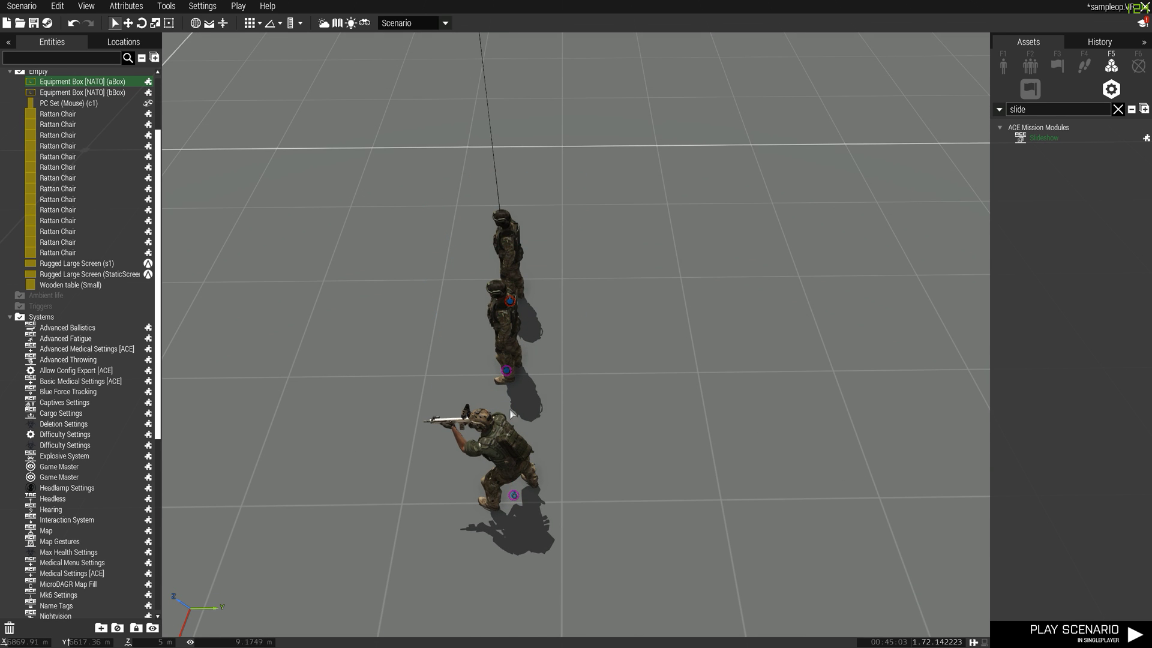
right_click(507, 396)
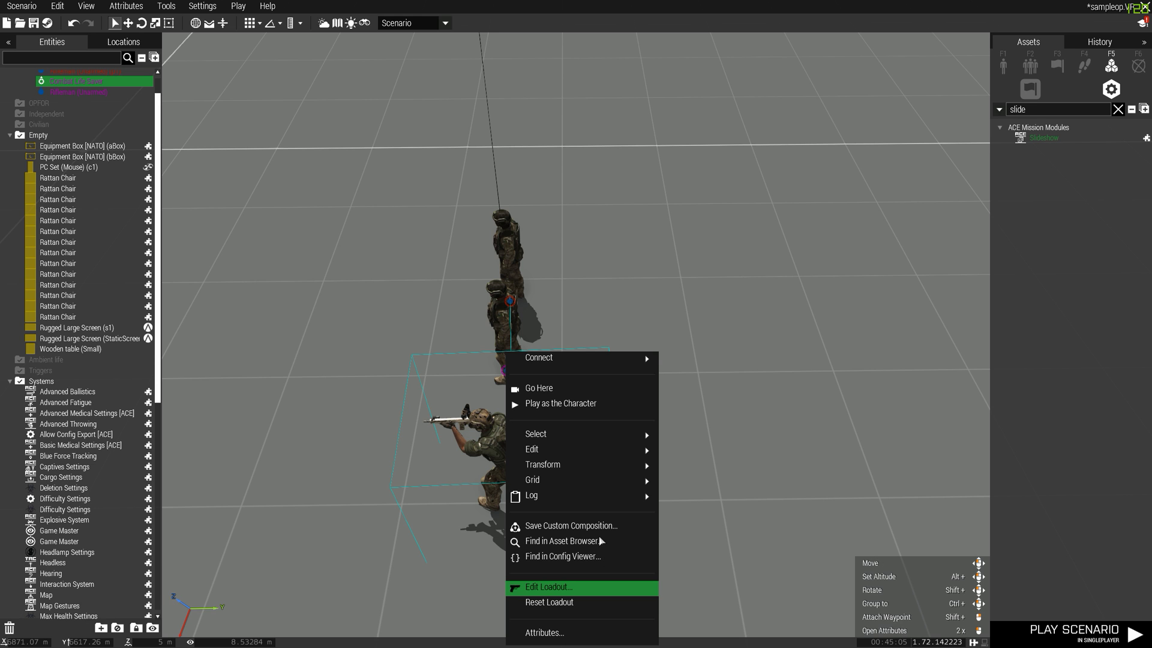
click(594, 586)
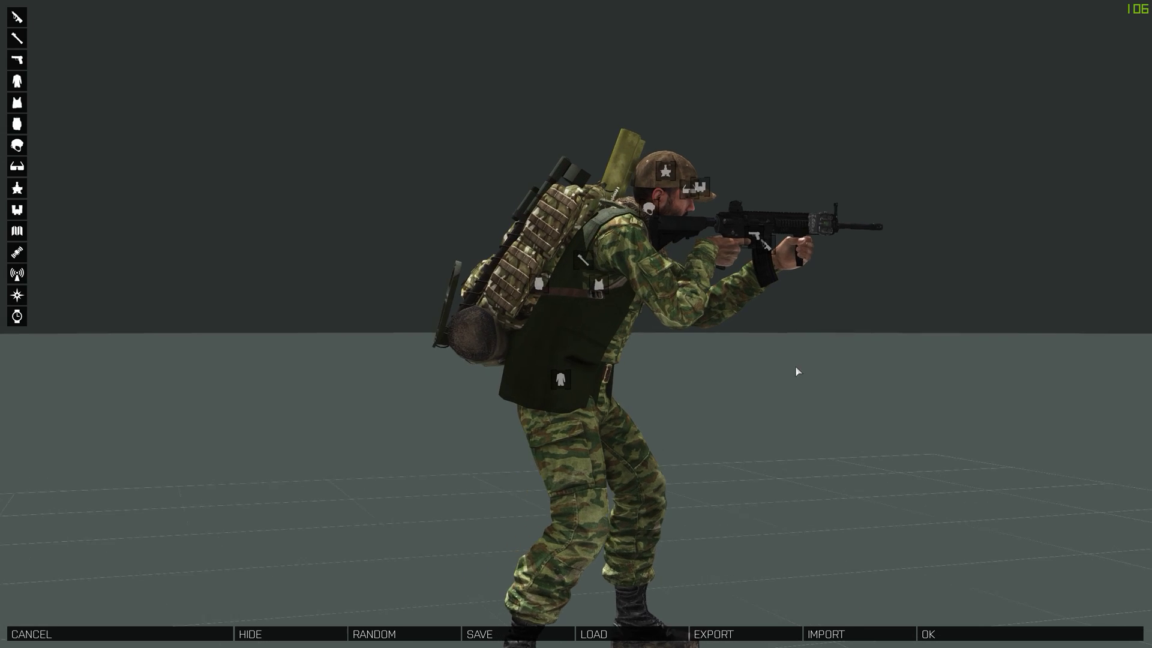
click(750, 637)
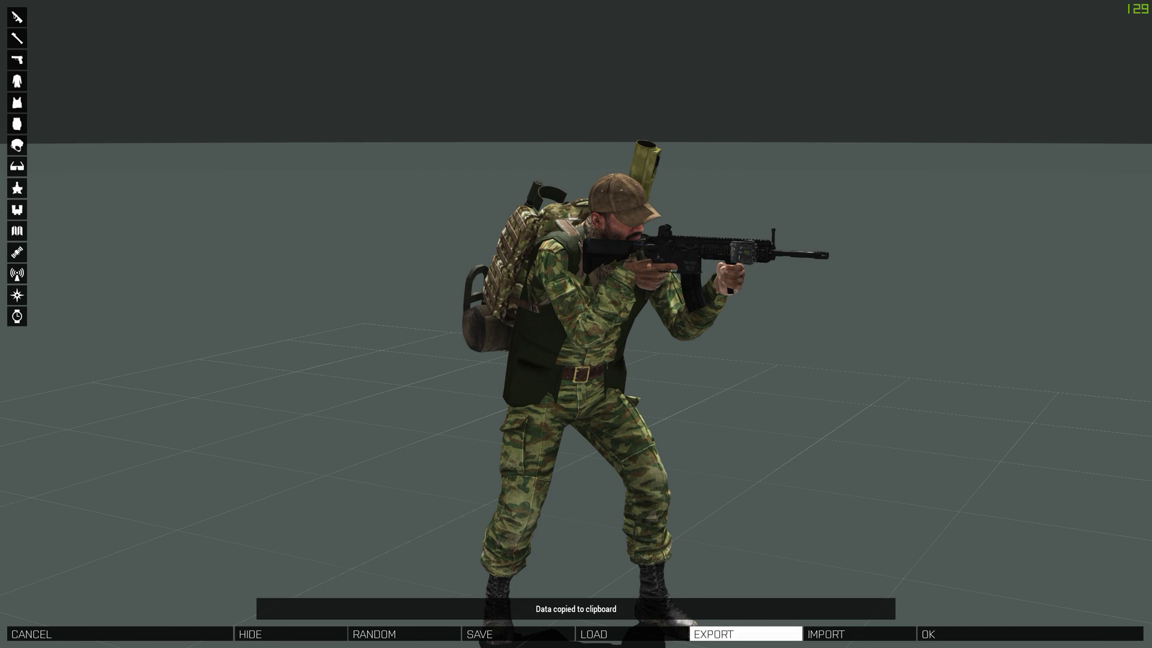
- Switch to Notepad++, paste the exported loadout into the new document, and close the s1.sqf file
key(alt+Tab)
key(ctrl+v)
scroll(834, 345, up, 12)
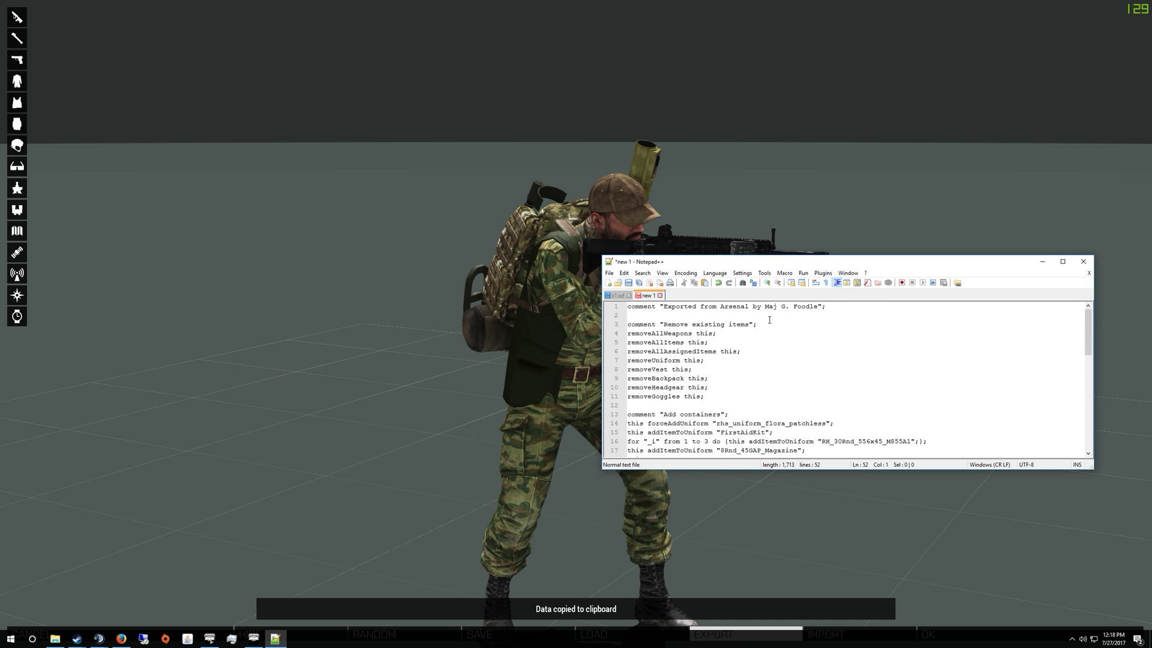
click(761, 334)
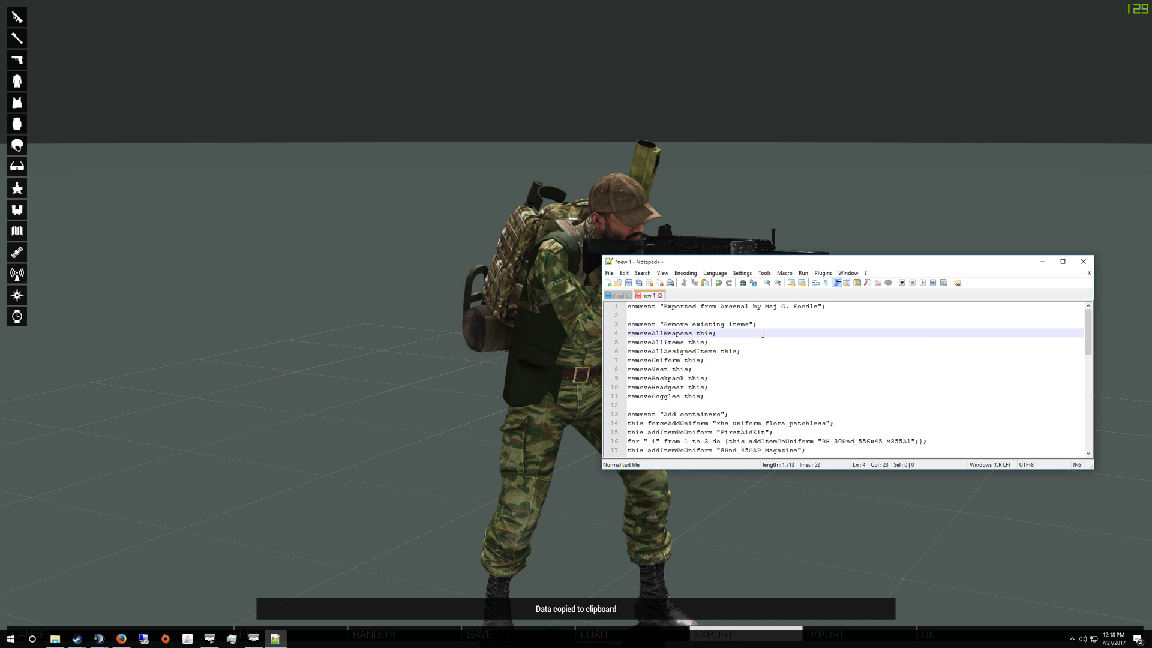
click(628, 295)
click(729, 387)
- Prefix every comment line with // using a regular-expression replacement across all opened documents, and close the Replace dialog
key(ctrl+f)
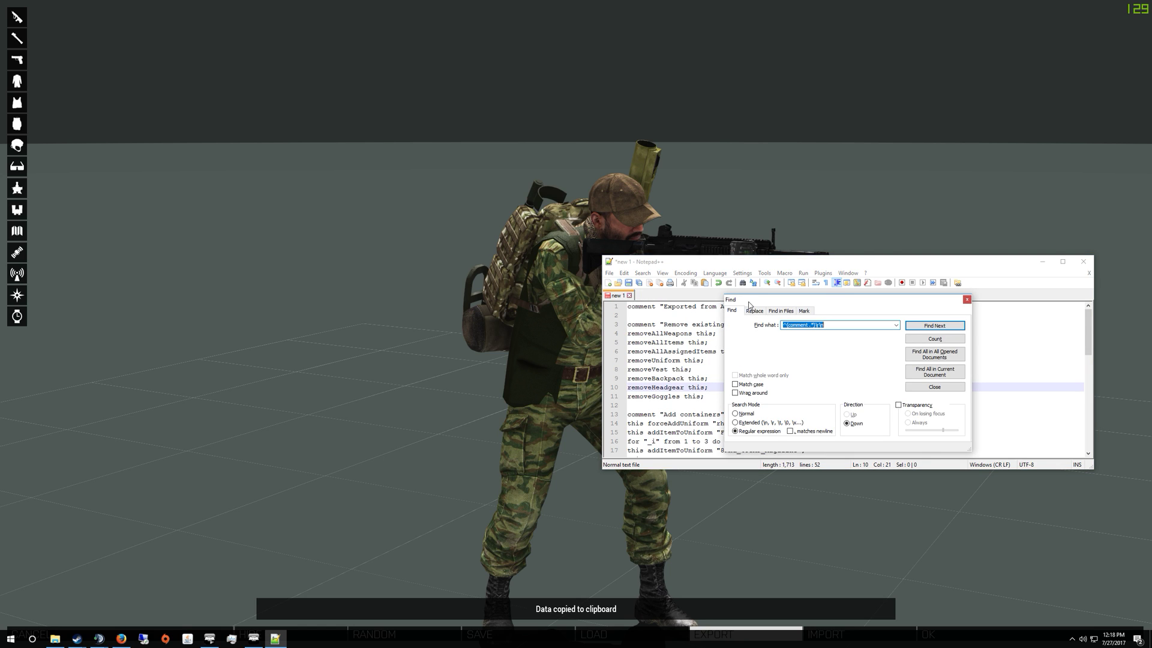
click(754, 311)
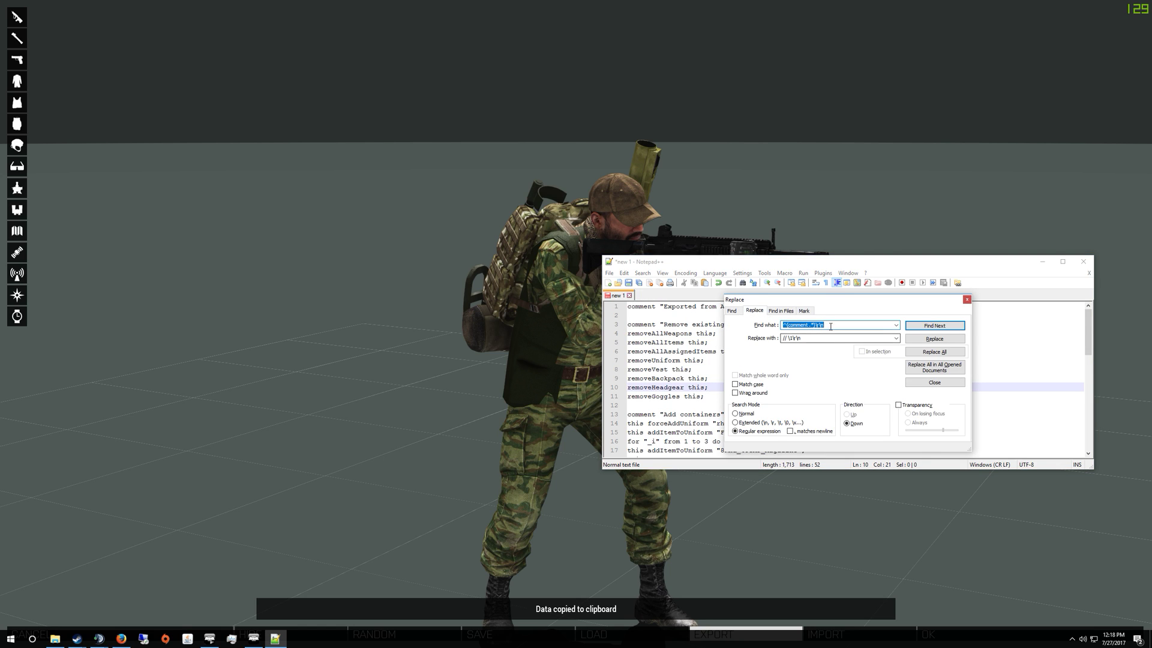
key(Tab)
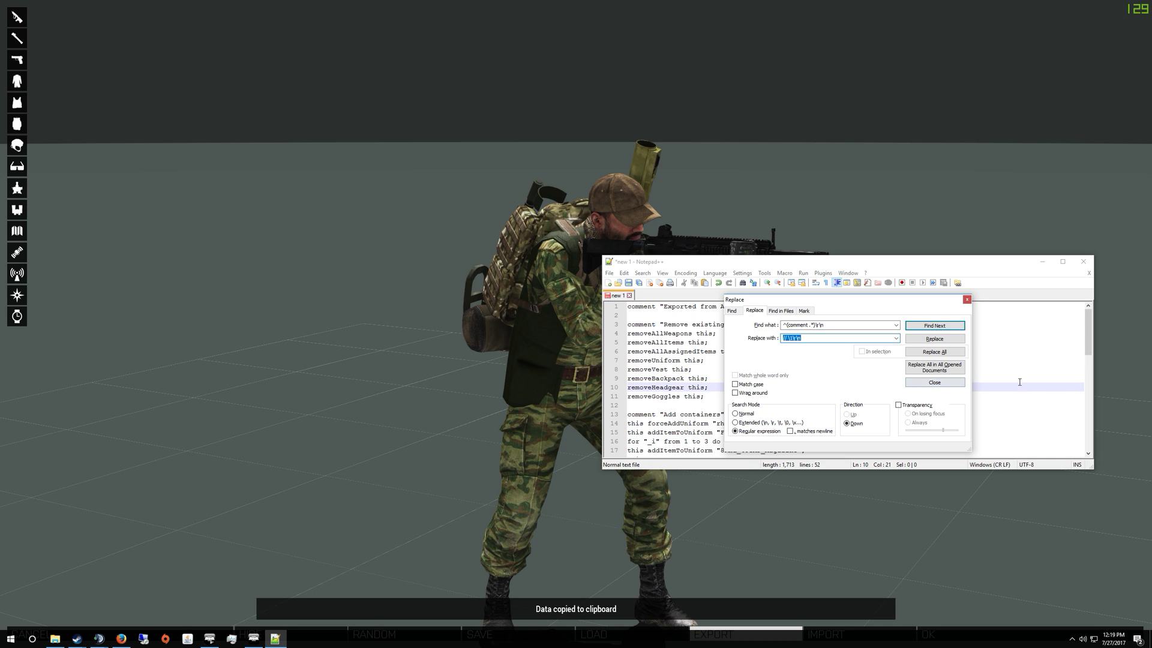
click(934, 367)
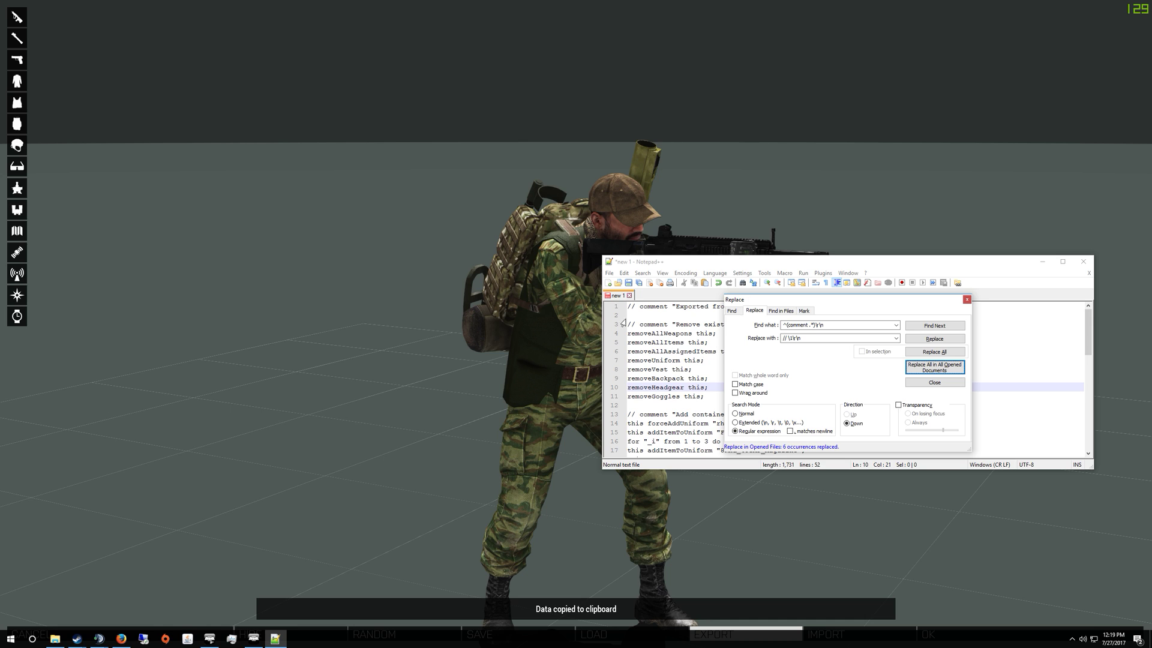
click(678, 335)
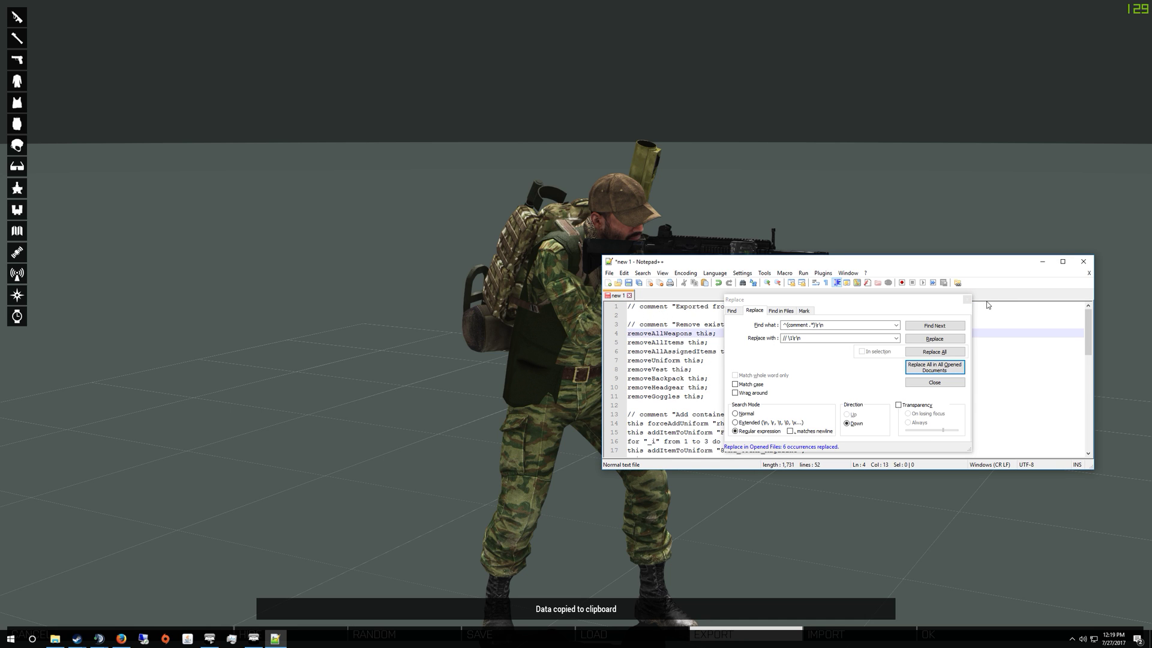
click(967, 299)
- Delete the whole setFace "WhiteHead_17" line from the Set identity section
scroll(729, 412, down, 12)
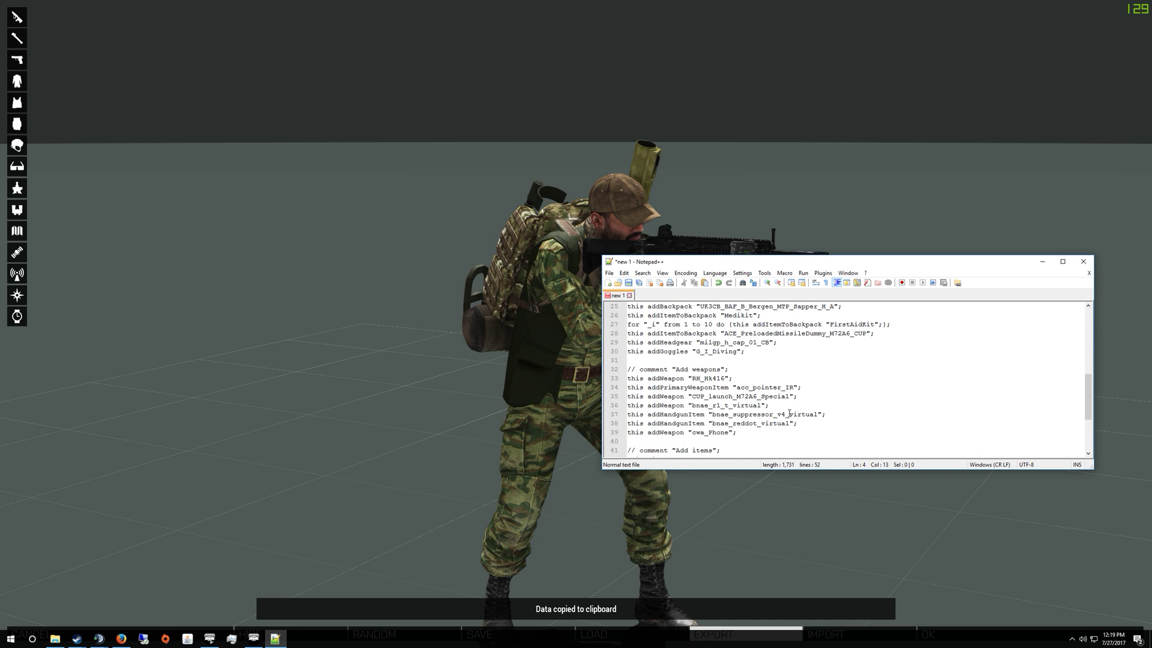
drag(751, 432, 591, 431)
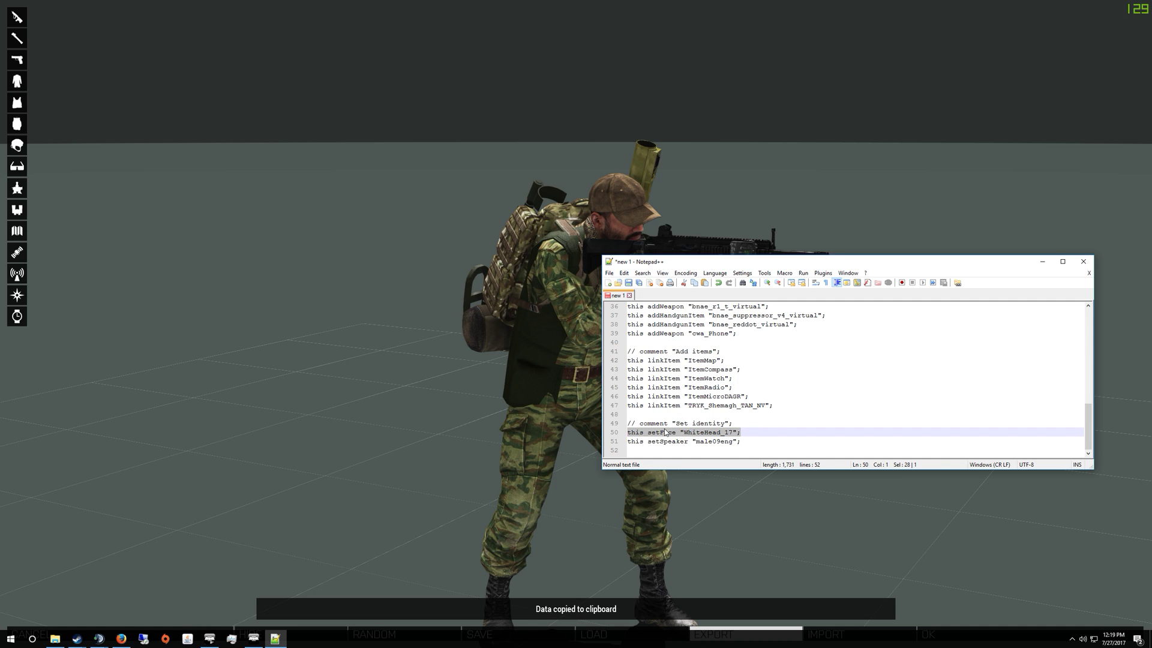
key(Delete)
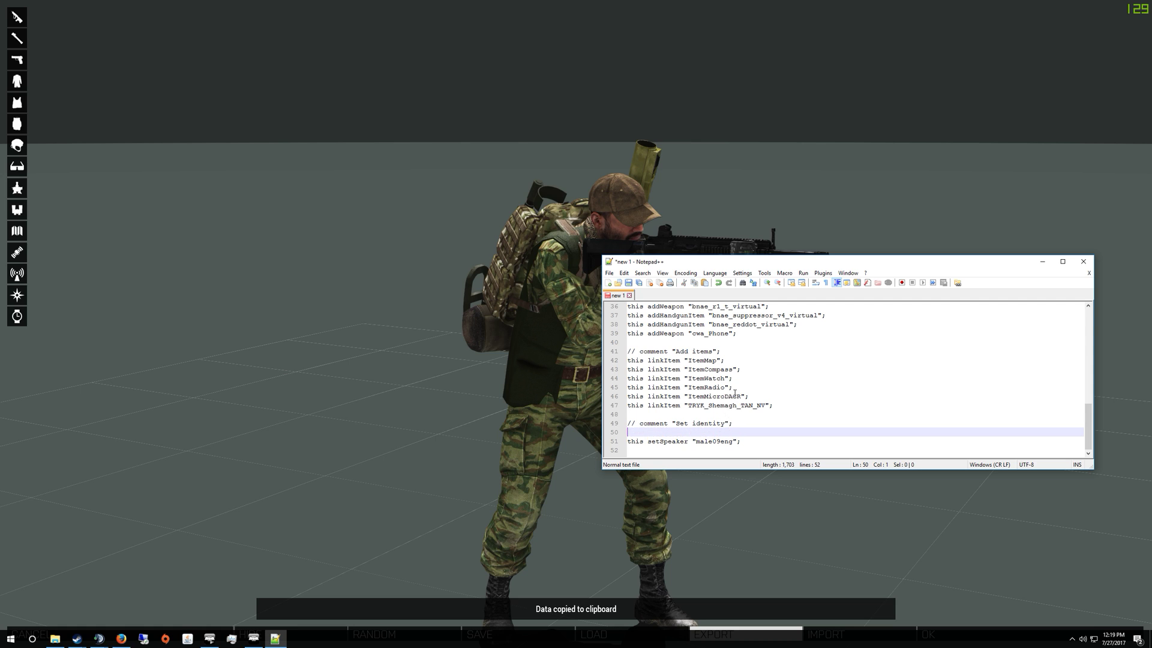
key(BackSpace)
- Replace every "this" with "player" in all opened documents, reusing both terms from the replacement history
double_click(716, 406)
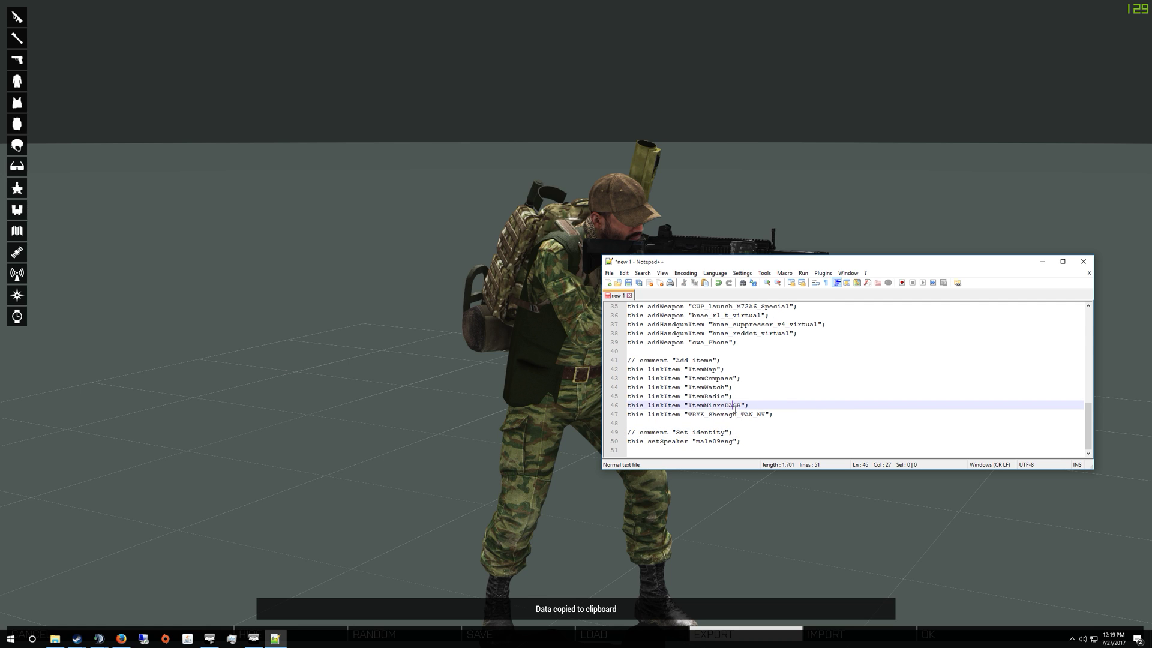
right_click(734, 411)
click(715, 440)
key(ctrl+f)
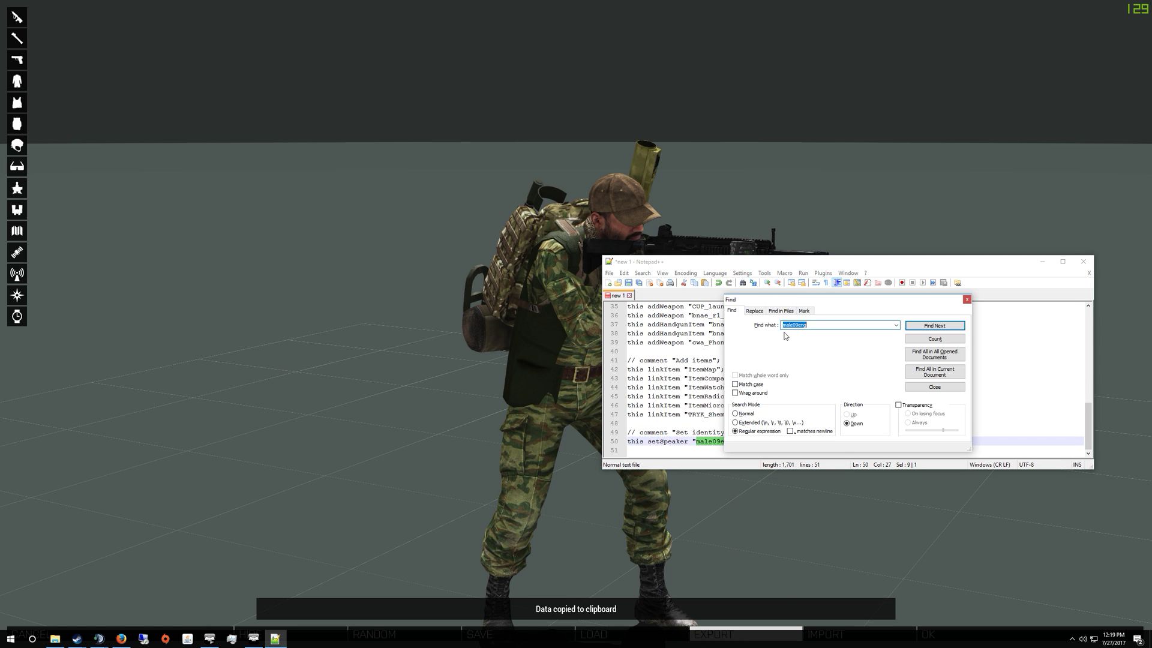
click(755, 311)
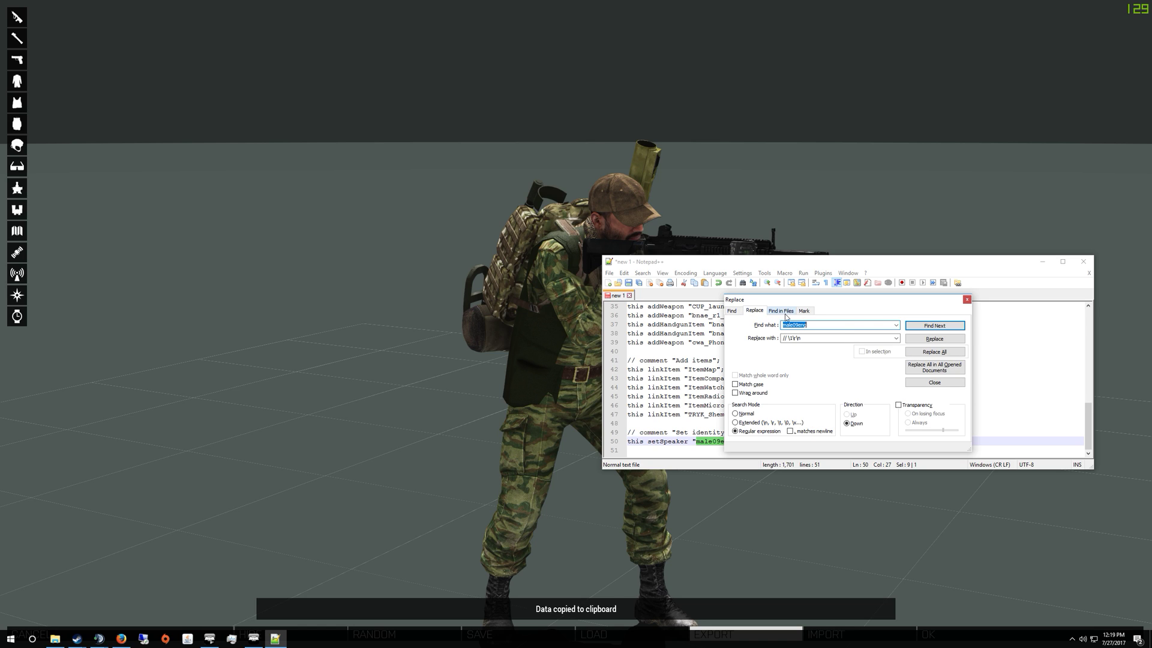
click(895, 325)
click(862, 347)
click(895, 325)
click(895, 341)
click(895, 338)
click(868, 357)
click(934, 367)
click(656, 378)
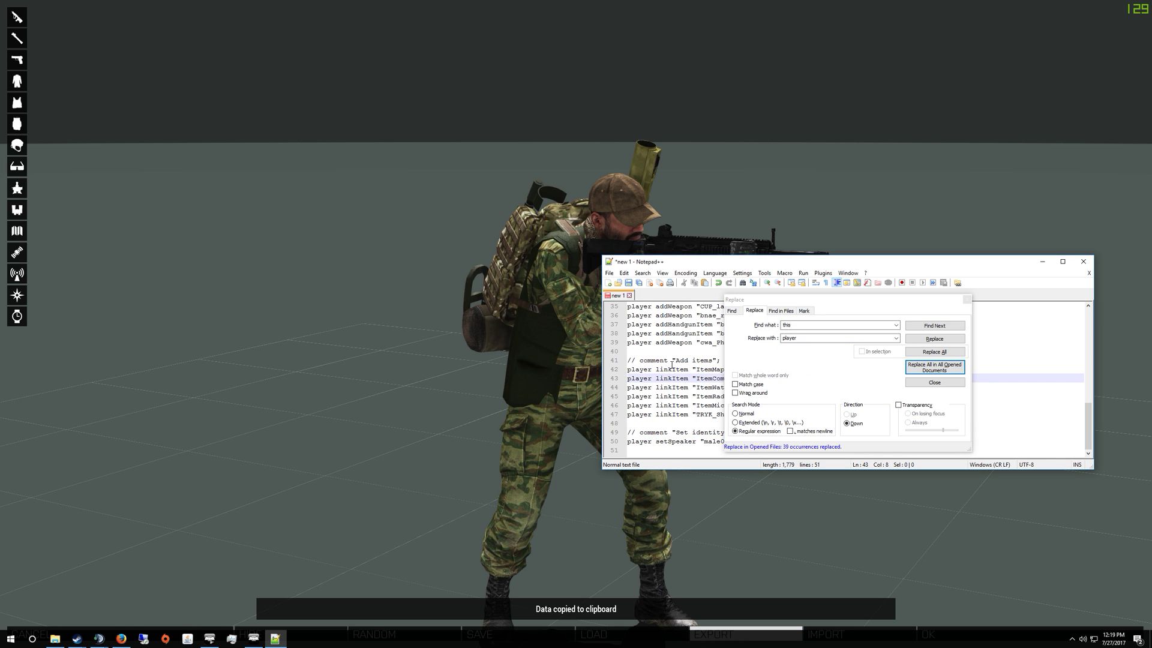
- Save the cleaned-up loadout document in the sampleop.VR mission folder as swag.sqf
scroll(671, 364, up, 11)
key(ctrl+s)
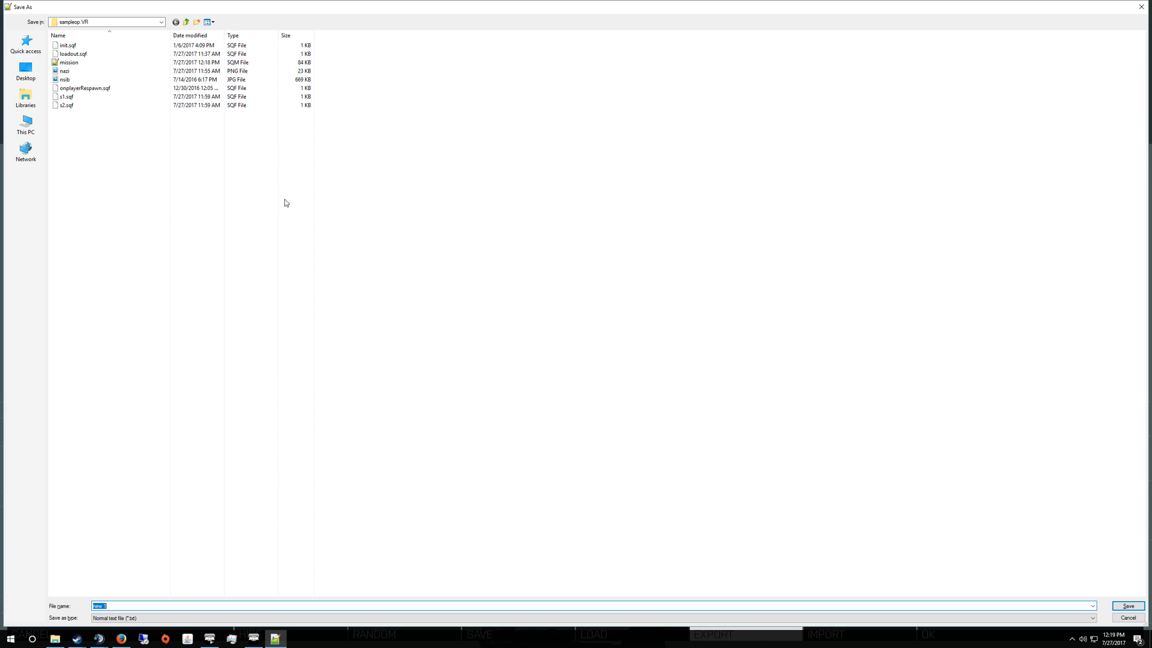
text(som)
key(BackSpace)
key(BackSpace)
text(wag.sqf)
key(Return)
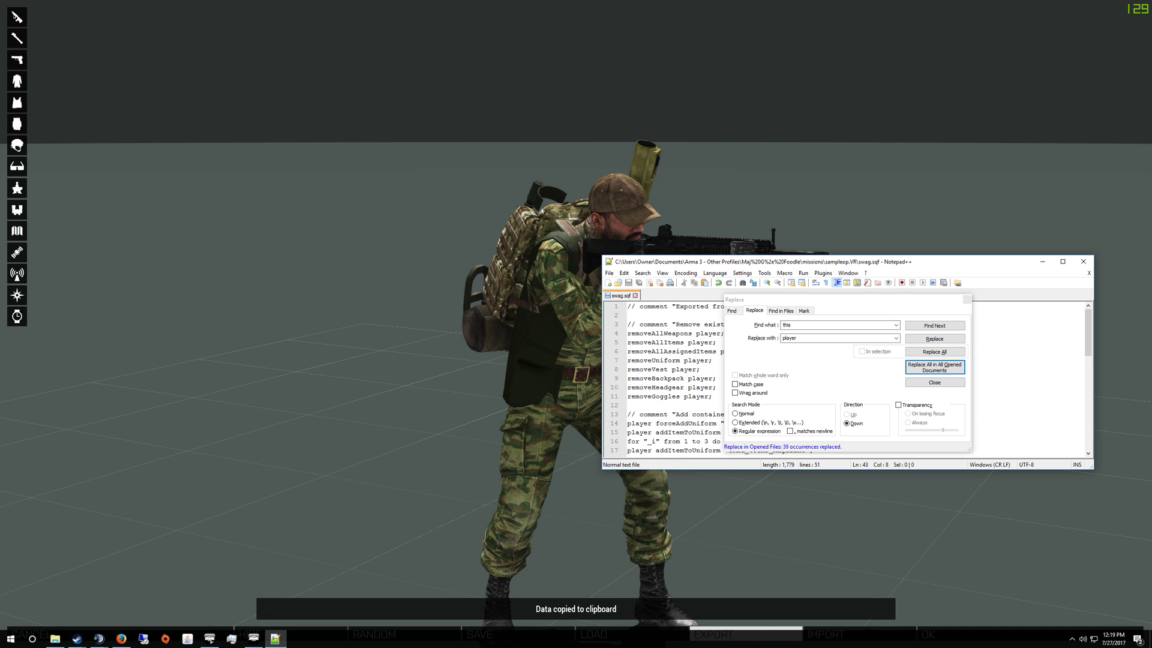
- Open loadout.sqf from the mission folder for editing in Notepad++ and close the Replace dialog
key(alt+Tab)
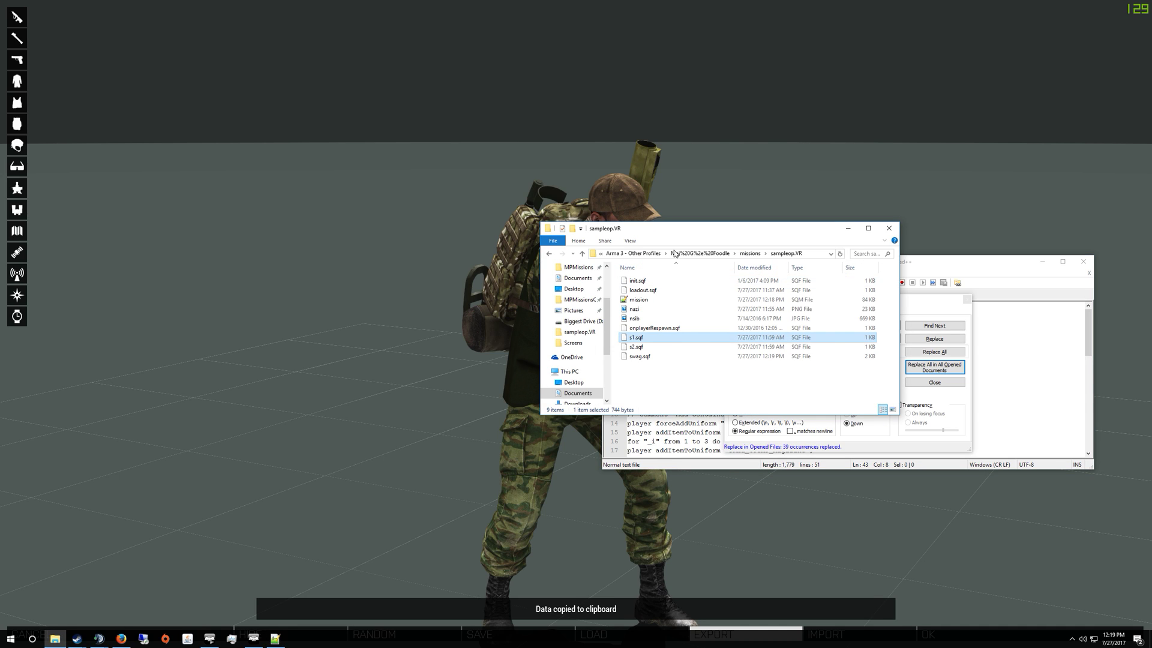
right_click(680, 357)
click(658, 288)
right_click(651, 289)
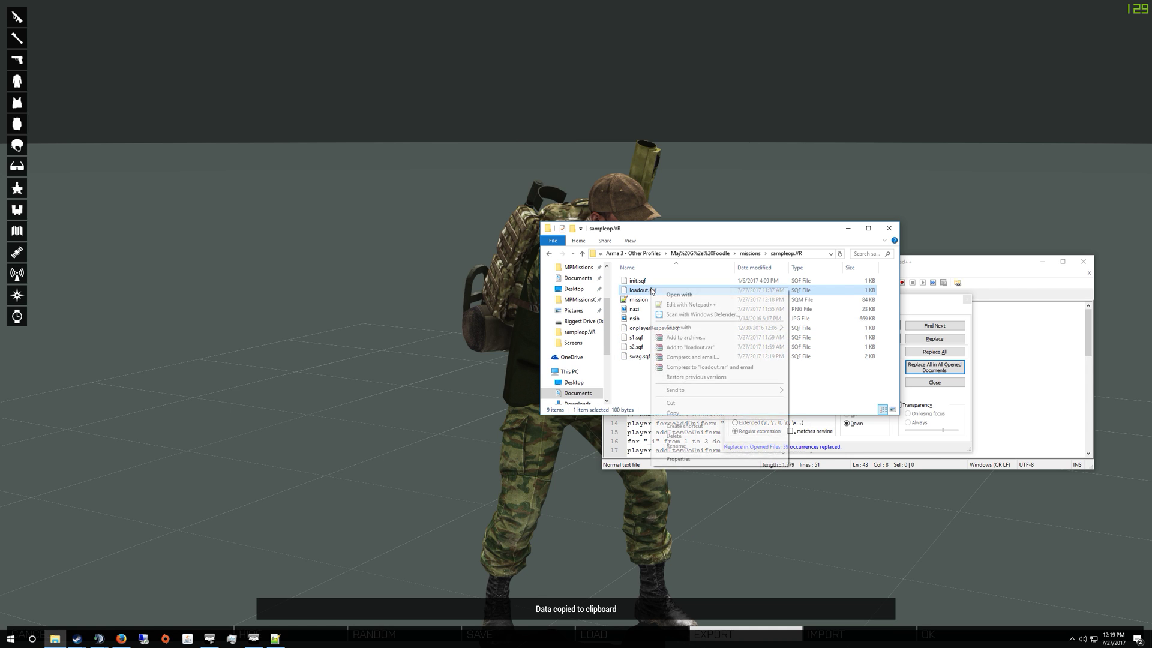
click(686, 305)
drag(711, 266, 610, 171)
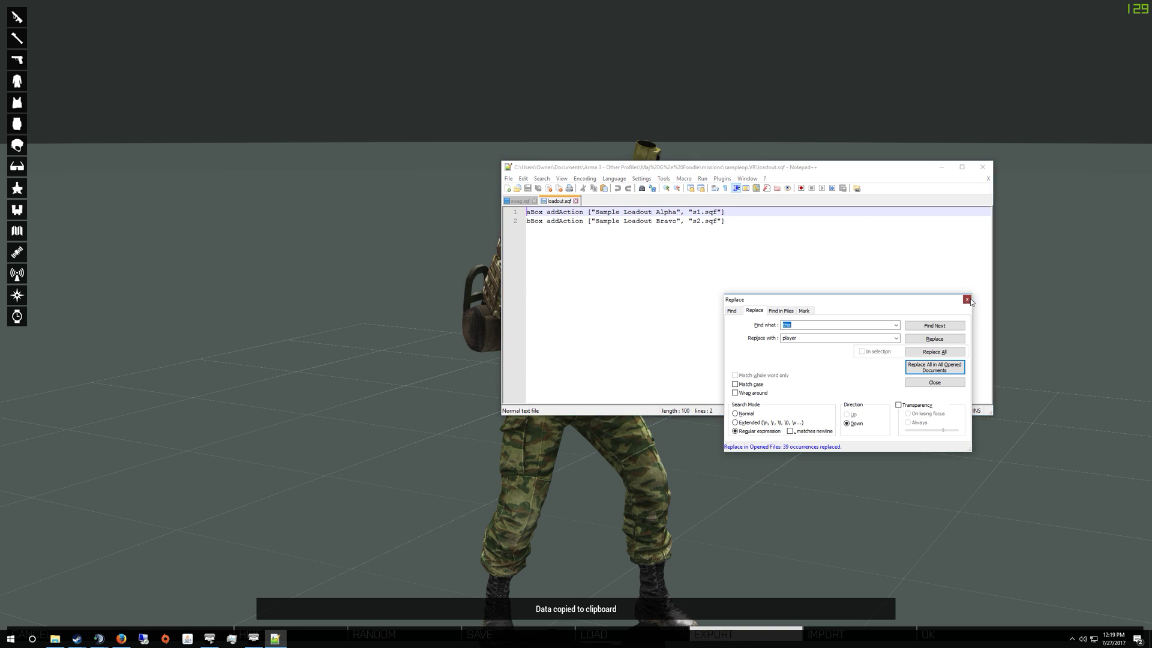
click(964, 300)
- Duplicate the bBox "Sample Loadout Bravo" addAction line onto a new third line of loadout.sqf
click(756, 220)
key(shift+Home)
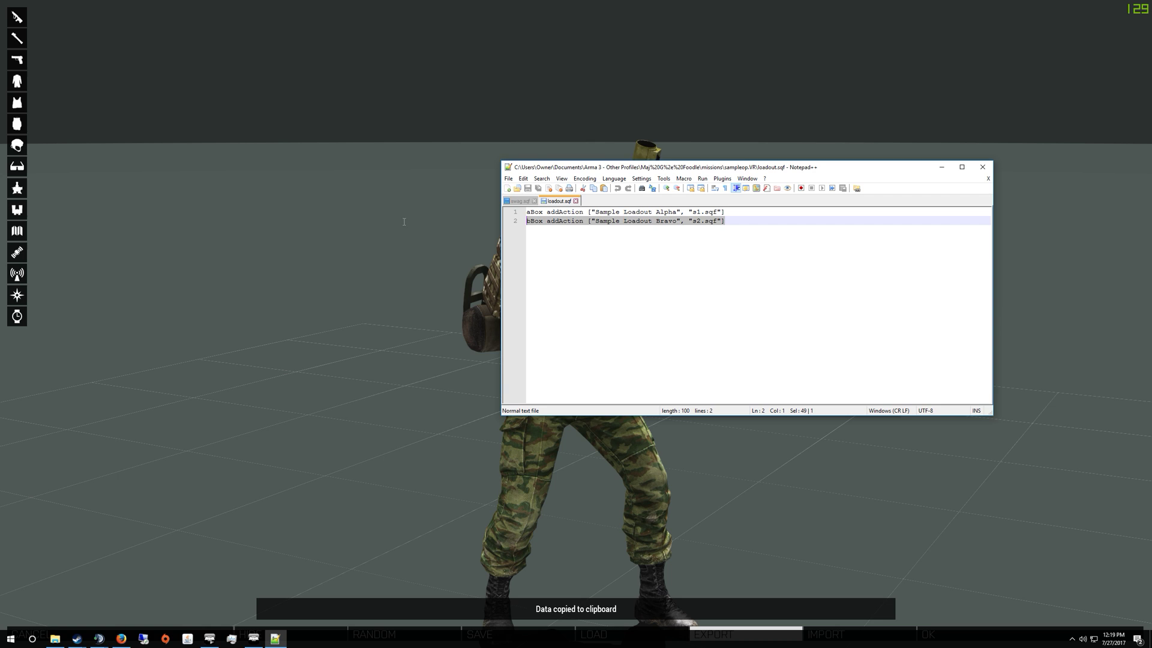
key(End)
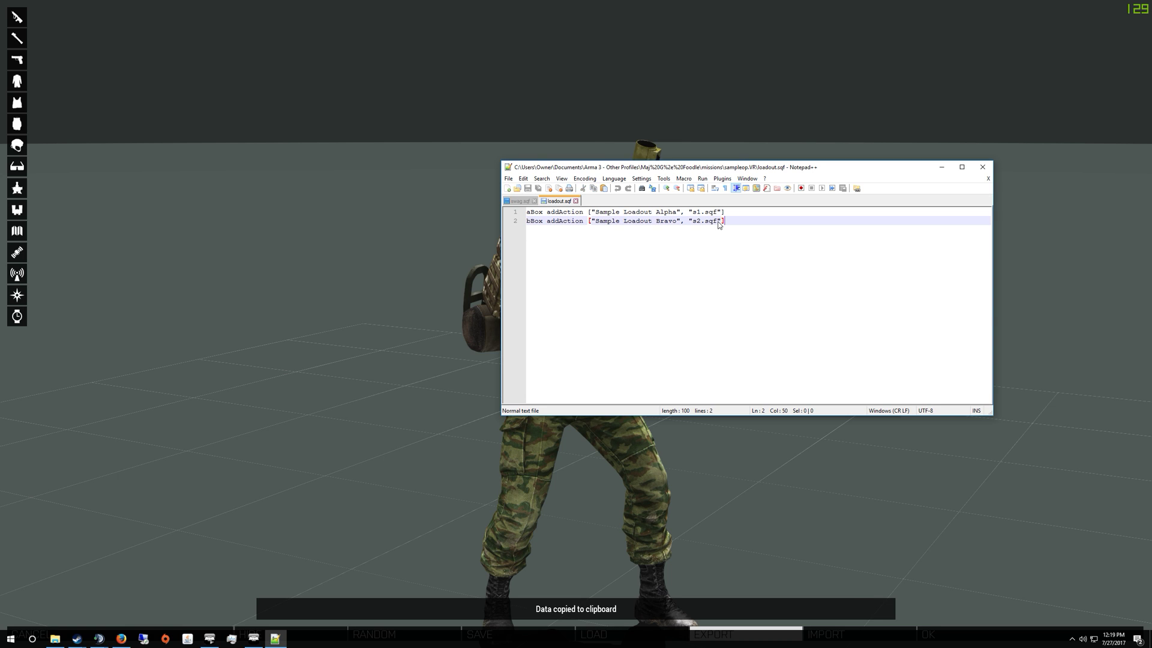
key(Return)
key(ctrl+v)
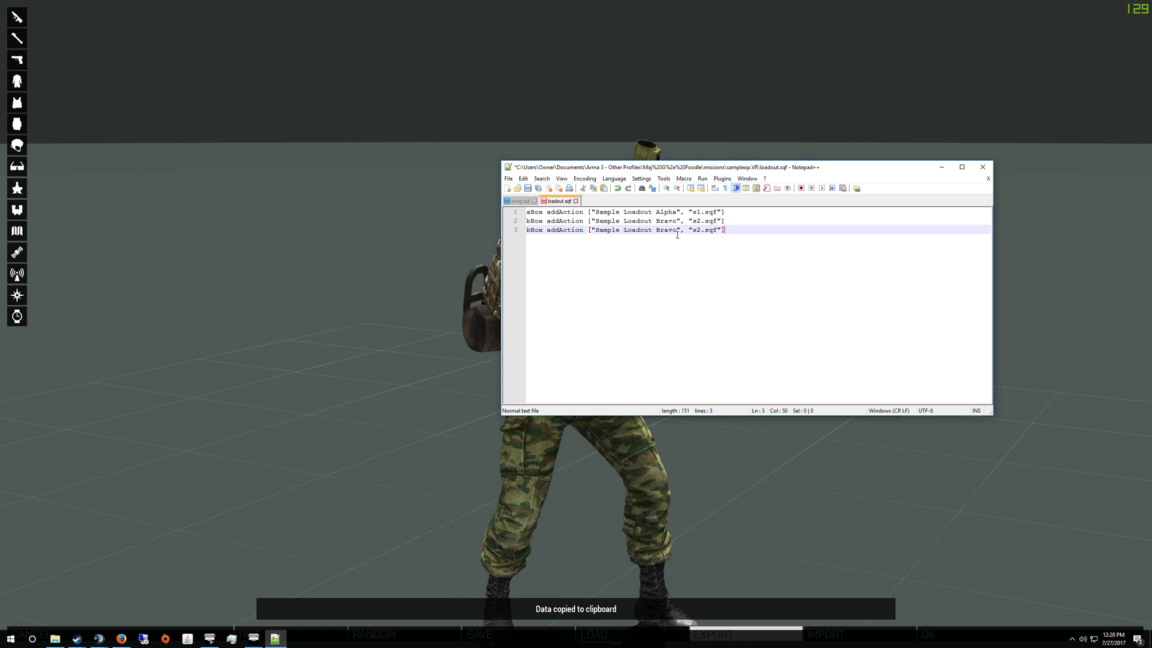
- Change the third line's action to "Sample Loadout Swag" with script "swag.sqf", and save loadout.sqf
mouse_move(676, 230)
mouse_down()
mouse_move(591, 222)
mouse_move(655, 233)
mouse_up()
text(Swag)
drag(672, 230, 584, 232)
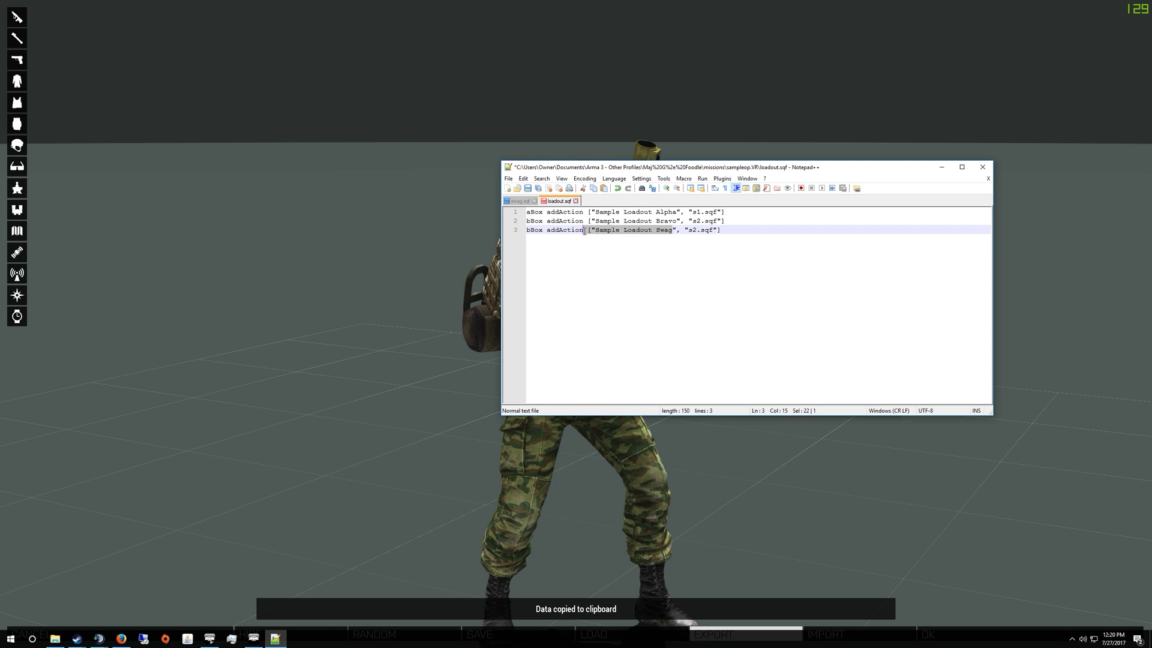
click(697, 229)
key(BackSpace)
text(w)
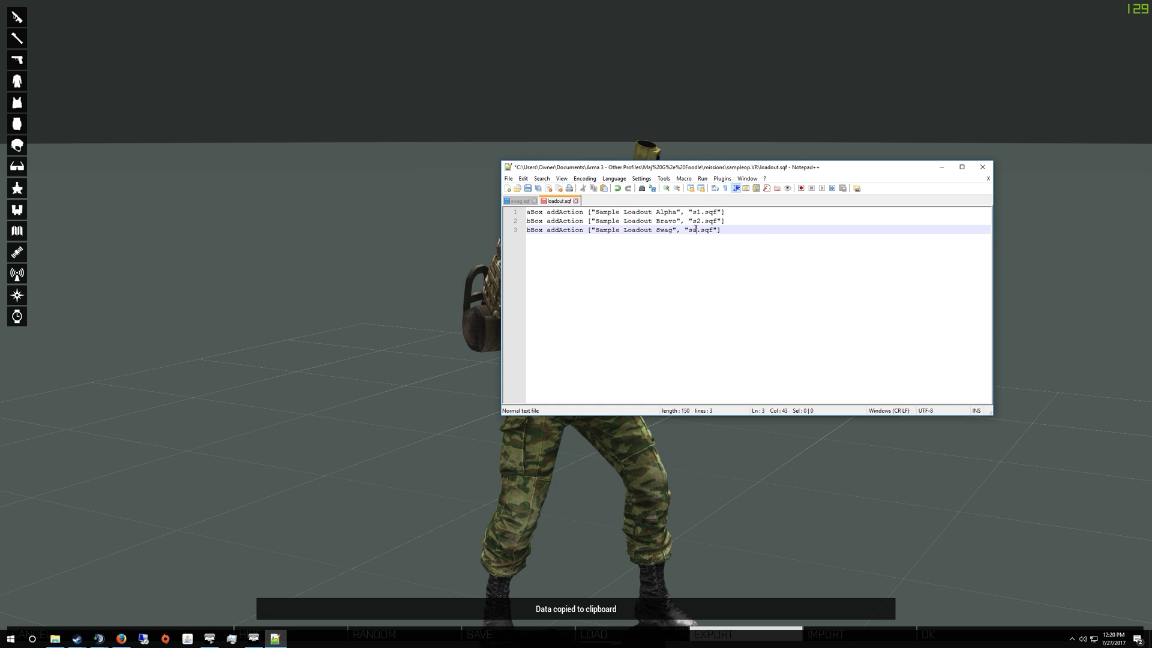
text(ag)
key(ctrl+s)
- Return from the Arsenal to the Eden Editor and look over the equipment boxes, chairs and screens
click(388, 289)
right_drag(953, 285, 390, 275)
scroll(690, 288, up, 3)
scroll(521, 272, down, 3)
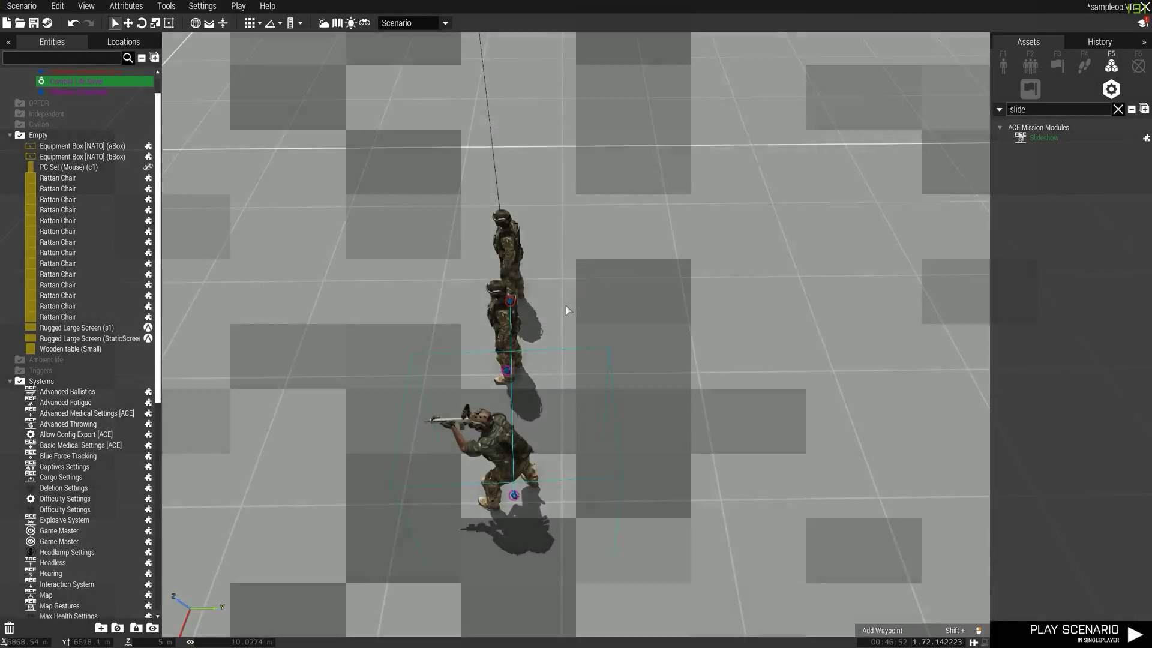
scroll(564, 308, down, 5)
right_drag(562, 312, 340, 330)
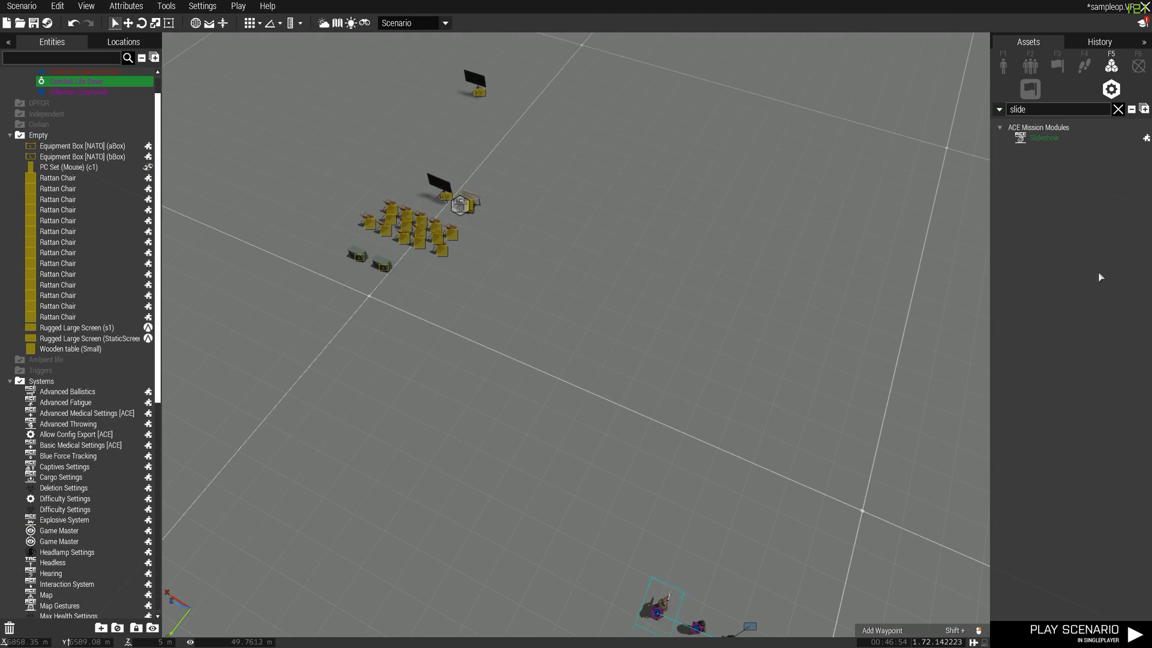
key(a)
key(d)
right_drag(763, 335, 917, 360)
- Open init.sqf from the mission folder in Notepad++ and examine its execVM line and grenade-removal code
key(alt+Tab)
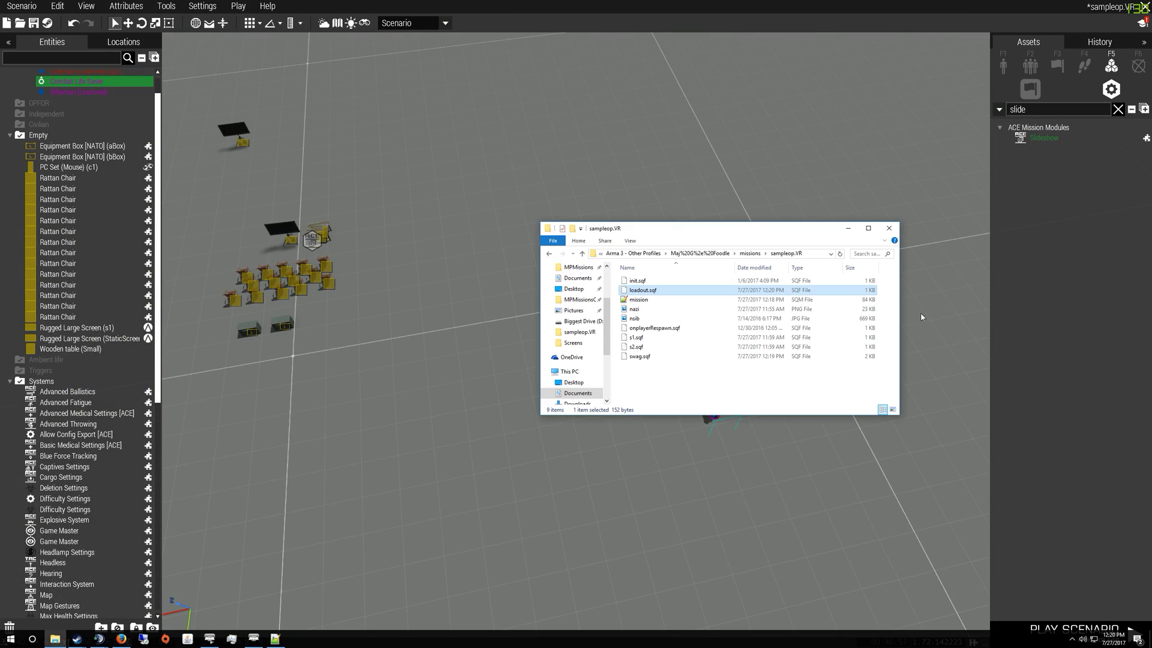
key(alt+Tab)
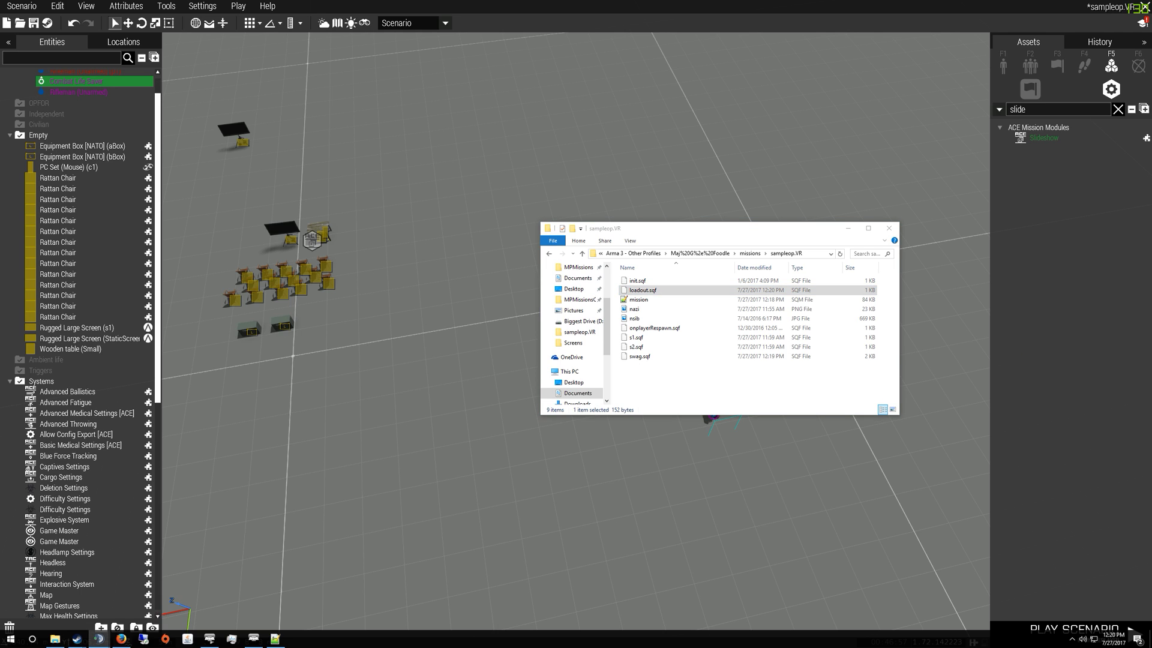
click(647, 391)
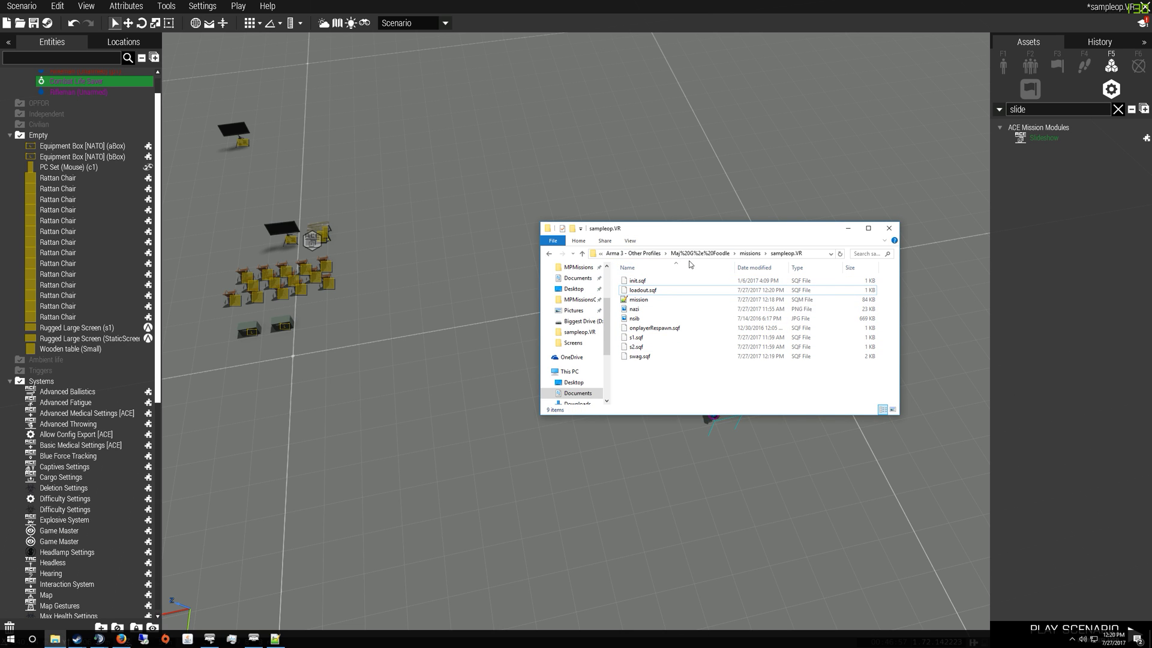
right_click(670, 280)
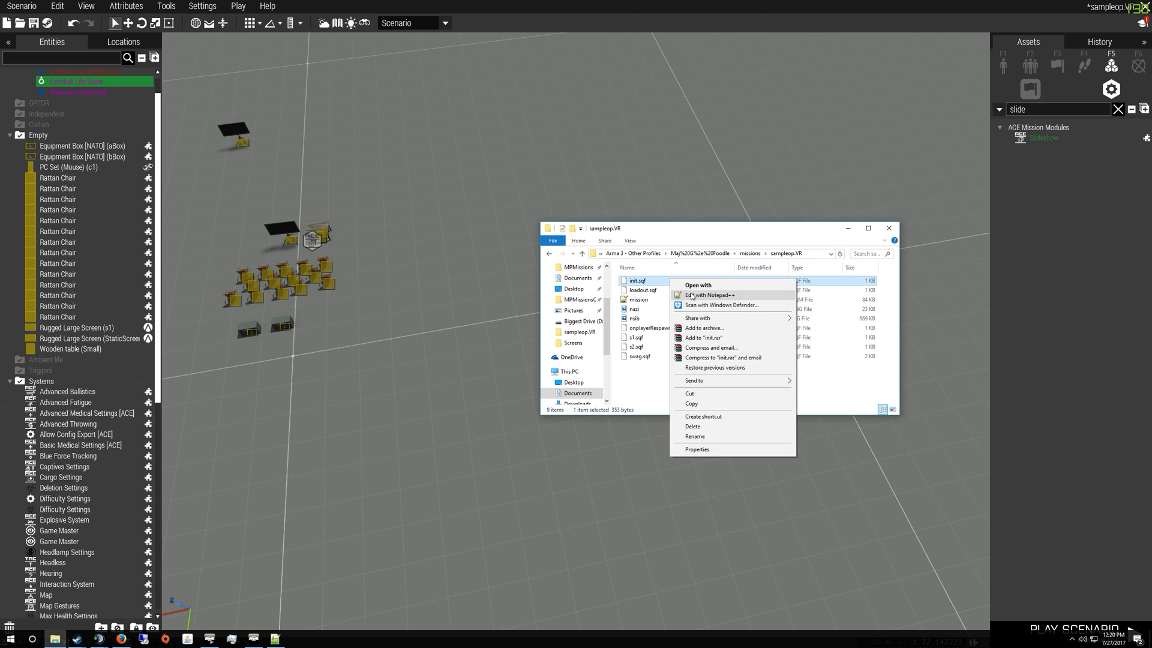
click(691, 295)
drag(636, 211, 526, 212)
drag(621, 312, 375, 243)
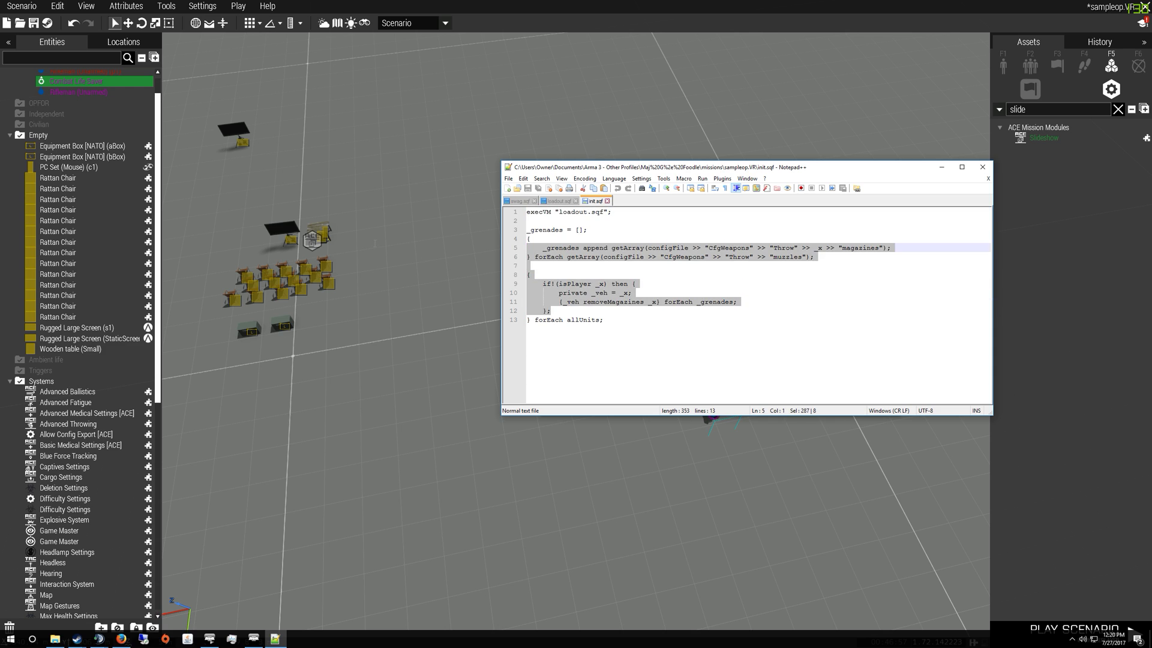
drag(626, 350, 526, 237)
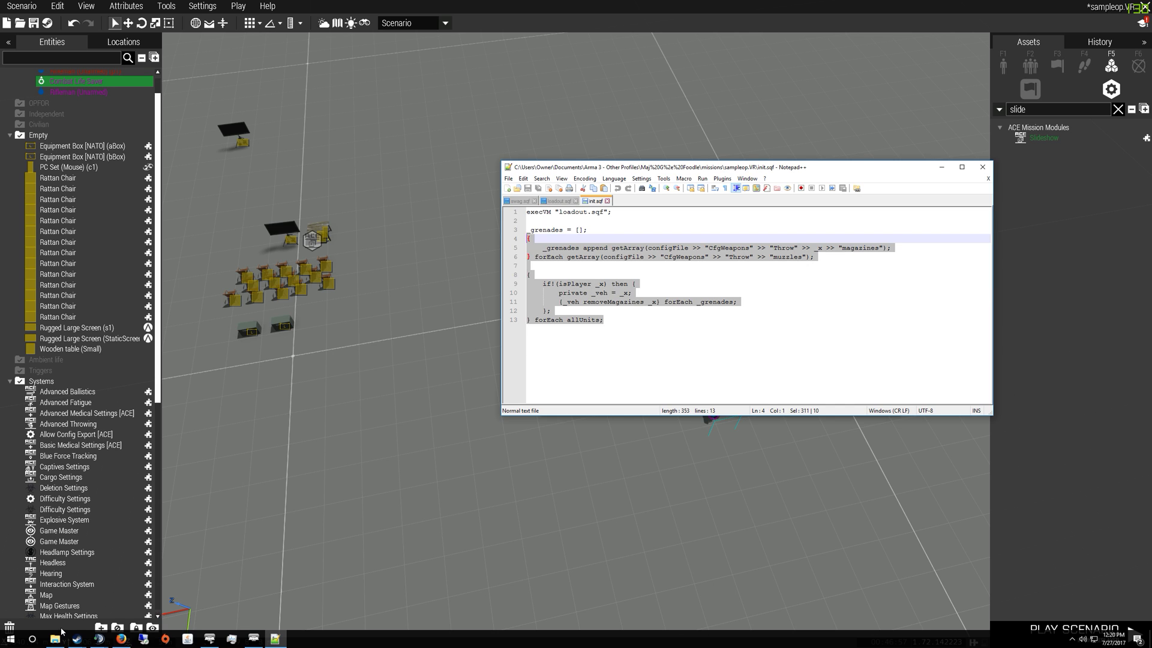
- Open onplayerRespawn.sqf from the mission folder in Notepad++ and examine its gear-removal lines
click(60, 634)
right_click(657, 291)
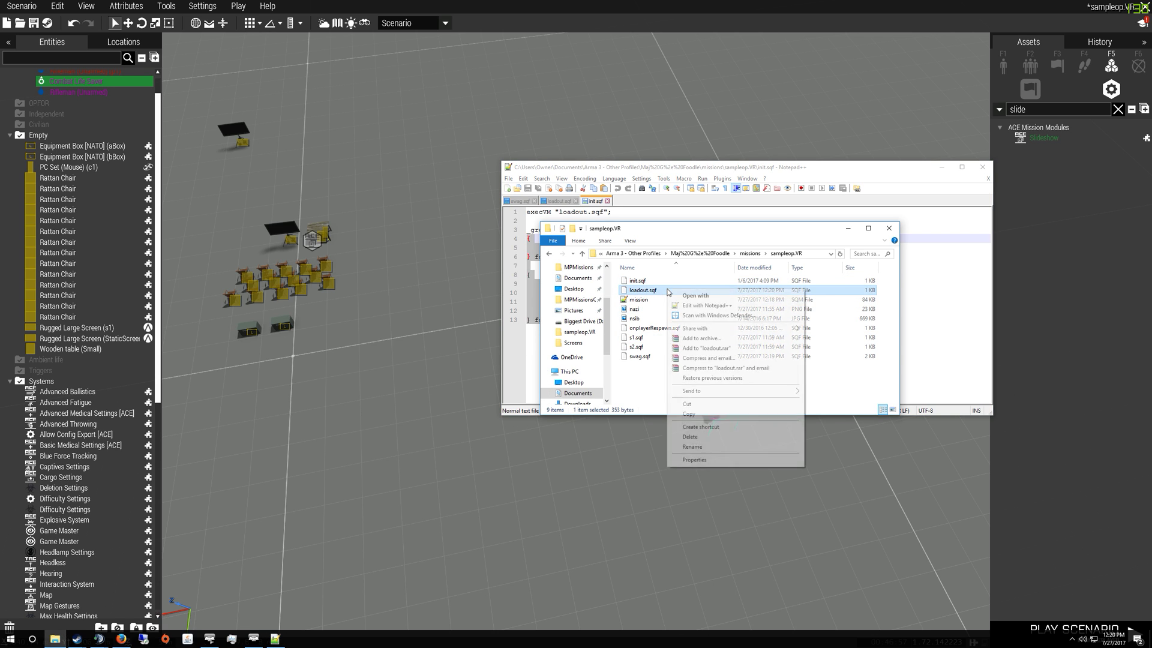
key(m)
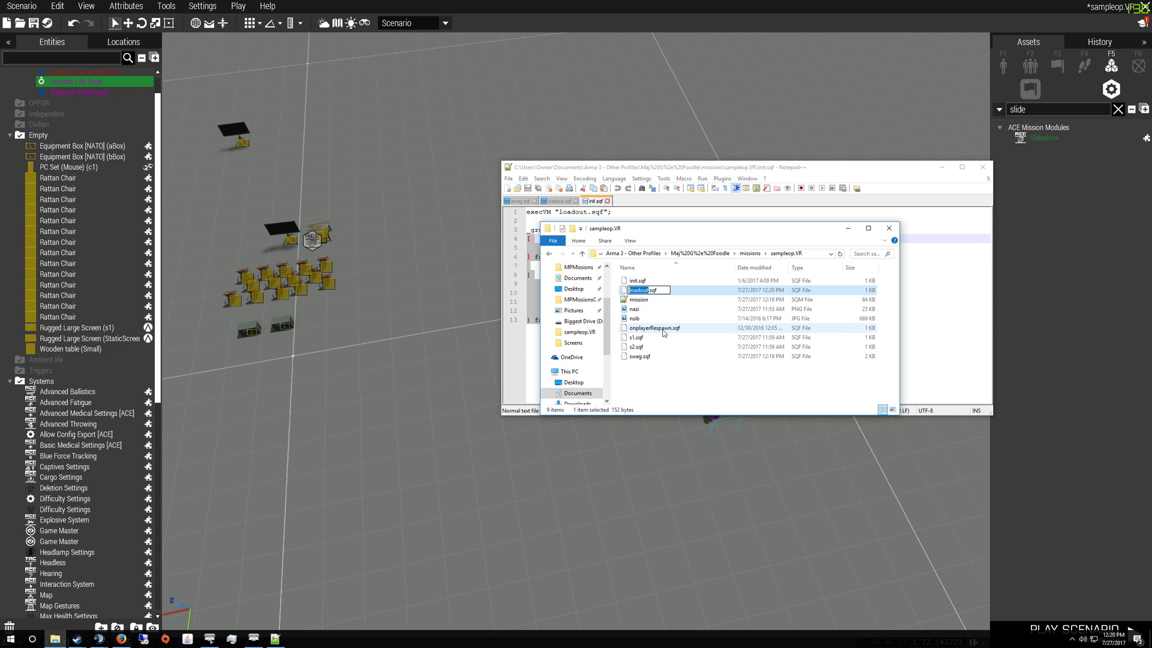
right_click(653, 329)
click(684, 347)
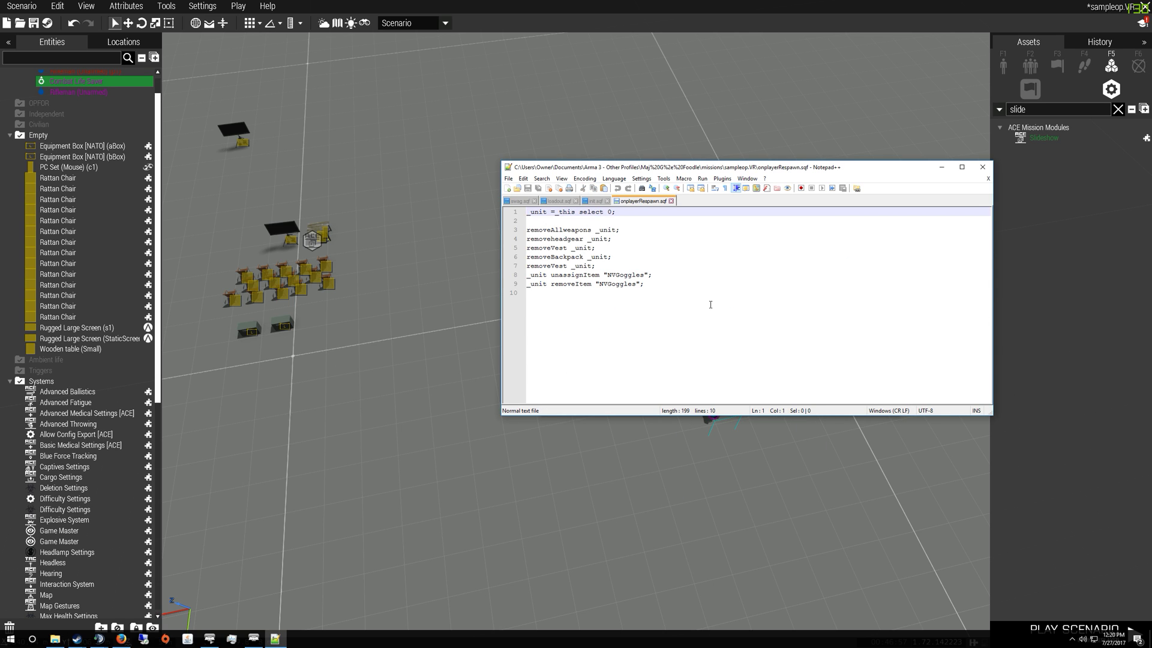
drag(711, 305, 341, 218)
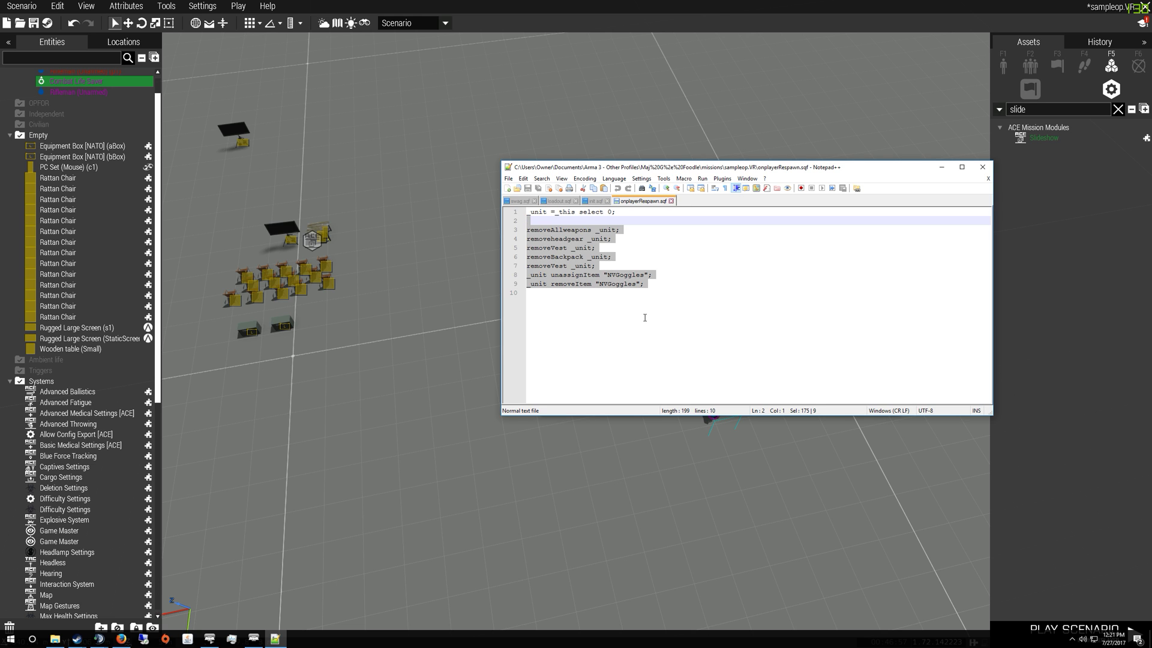
- Switch back to the Eden Editor, clear the asset search, and list the Independent side's objects
click(504, 573)
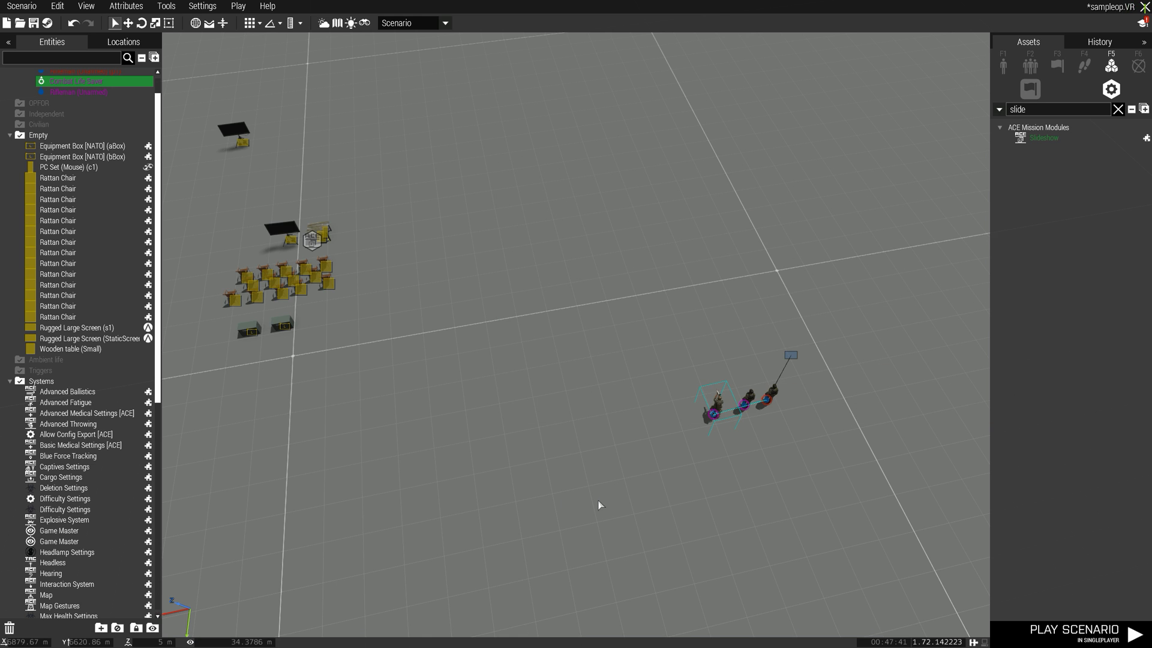
scroll(603, 473, down, 5)
click(1117, 109)
click(1001, 66)
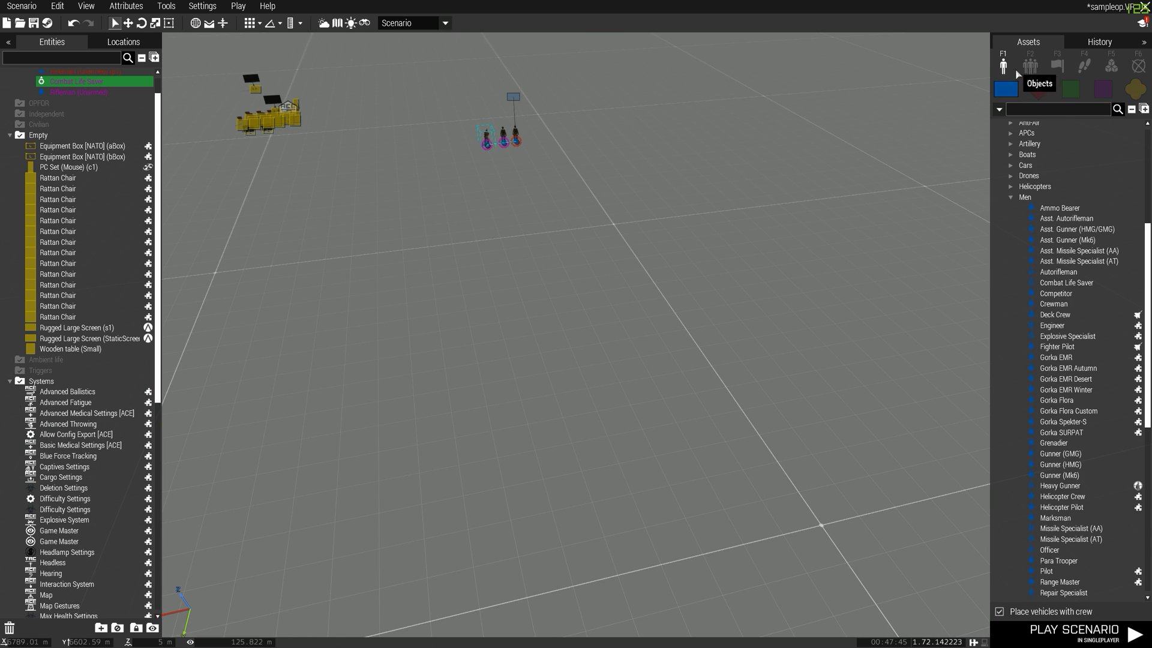
click(1070, 89)
- Place an AAF Explosive Specialist on the open ground beyond the large screens
click(685, 195)
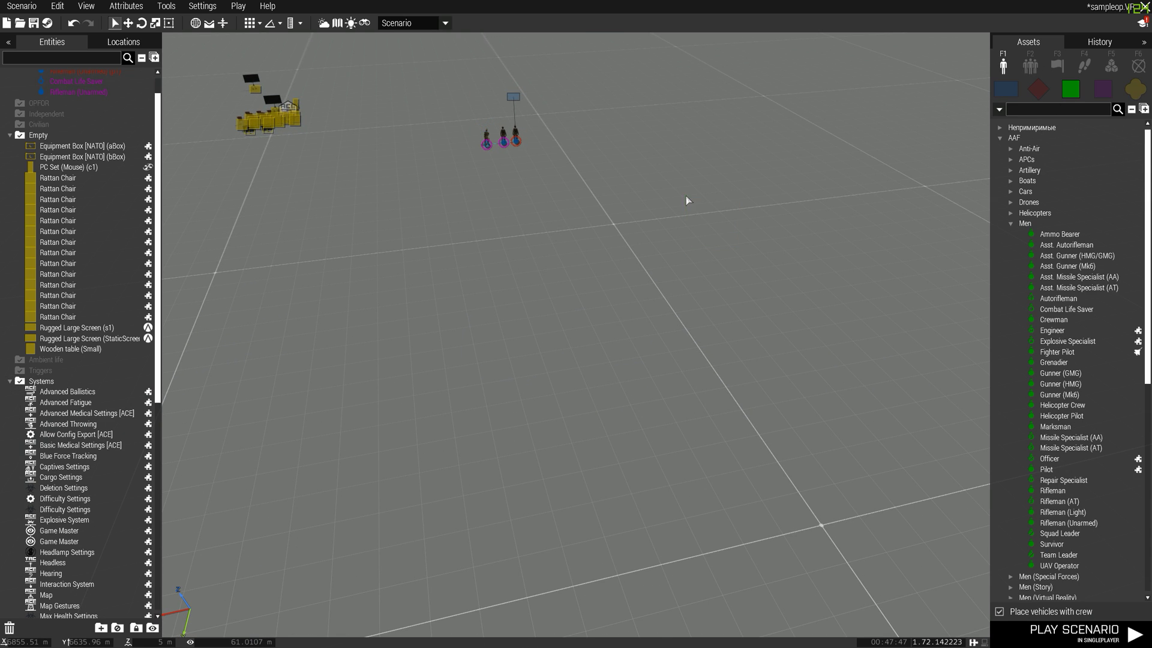
right_click(686, 195)
key(w)
right_drag(746, 167, 642, 204)
key(d)
right_drag(936, 246, 615, 193)
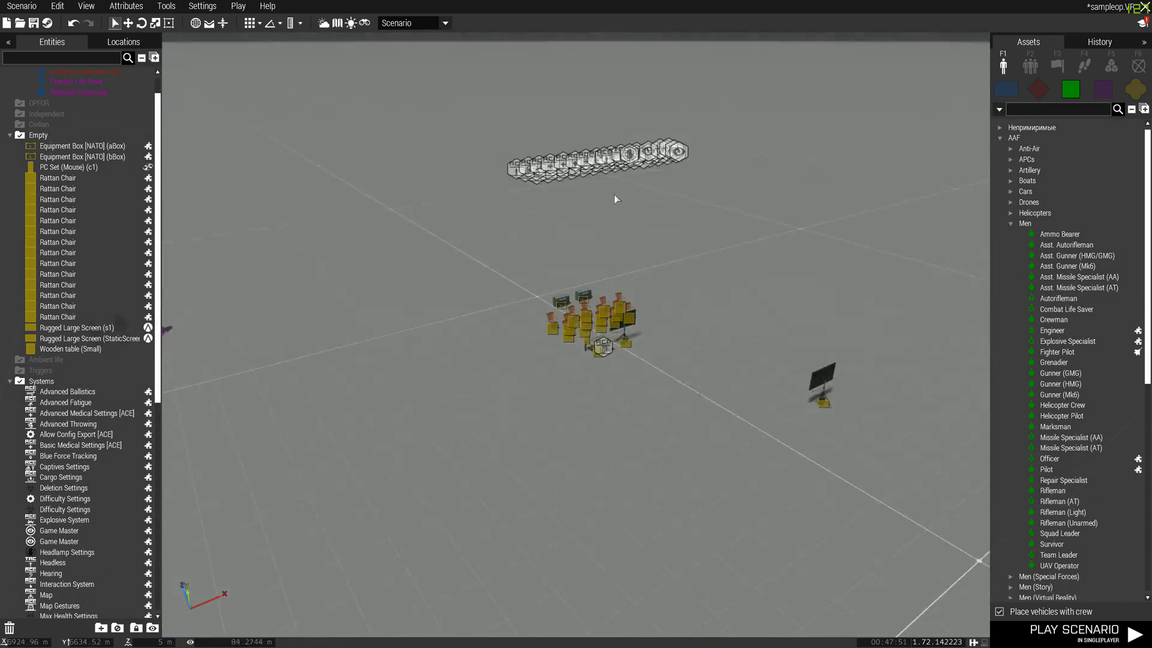
click(1067, 340)
click(793, 202)
- Review the Explosive Specialist's control and state attributes, cancel without changes, and delete the unit
right_click(792, 202)
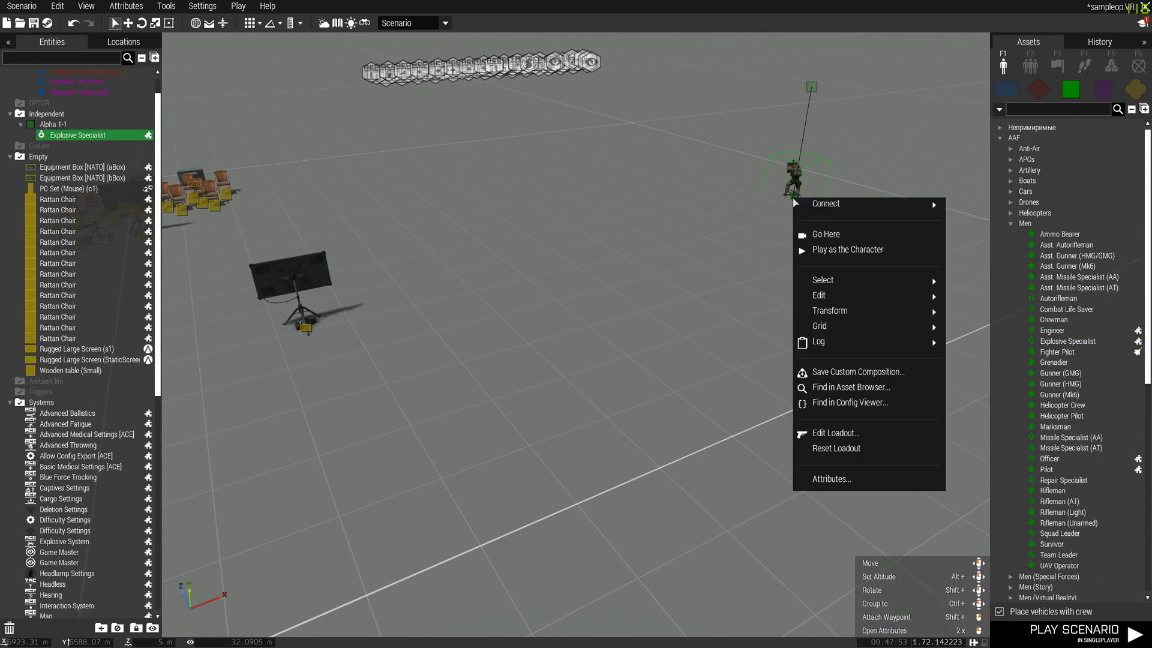
click(869, 478)
scroll(554, 298, down, 6)
scroll(578, 368, up, 4)
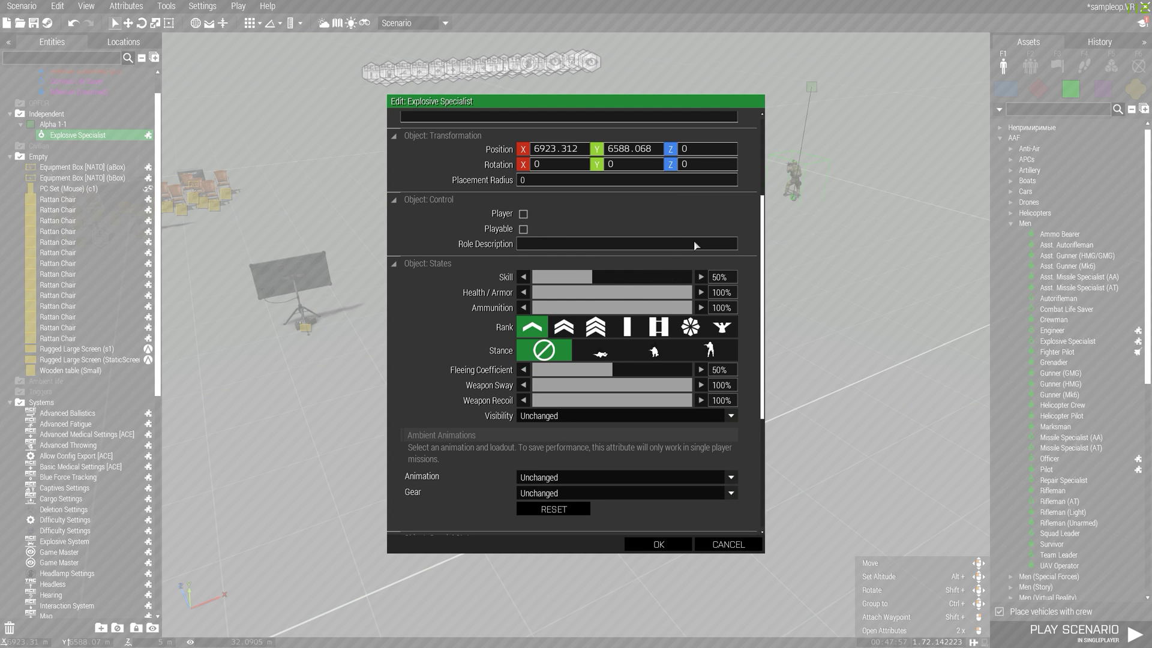
key(Escape)
key(Delete)
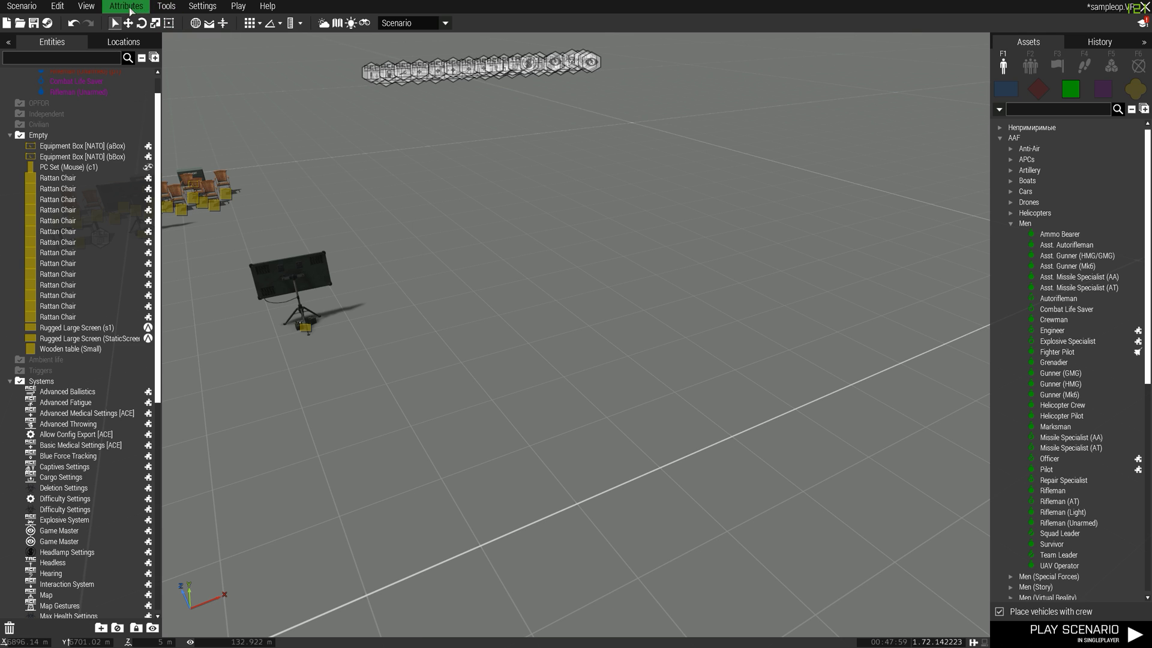
- Export the scenario to Multiplayer
click(131, 7)
click(21, 6)
mouse_move(56, 119)
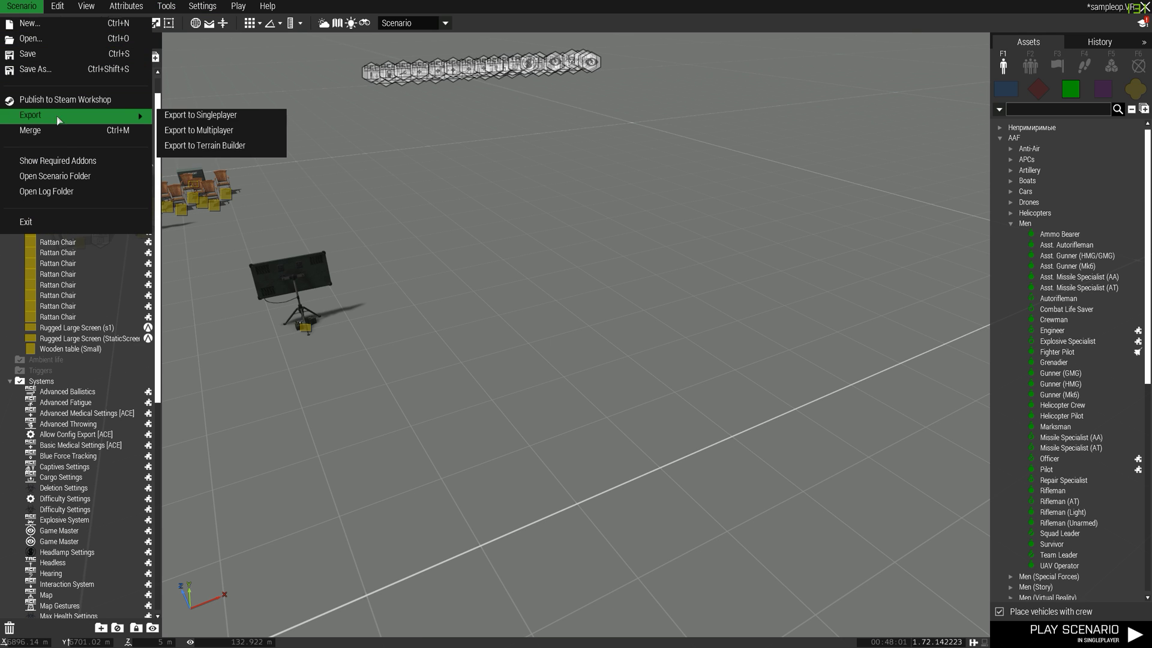
click(222, 134)
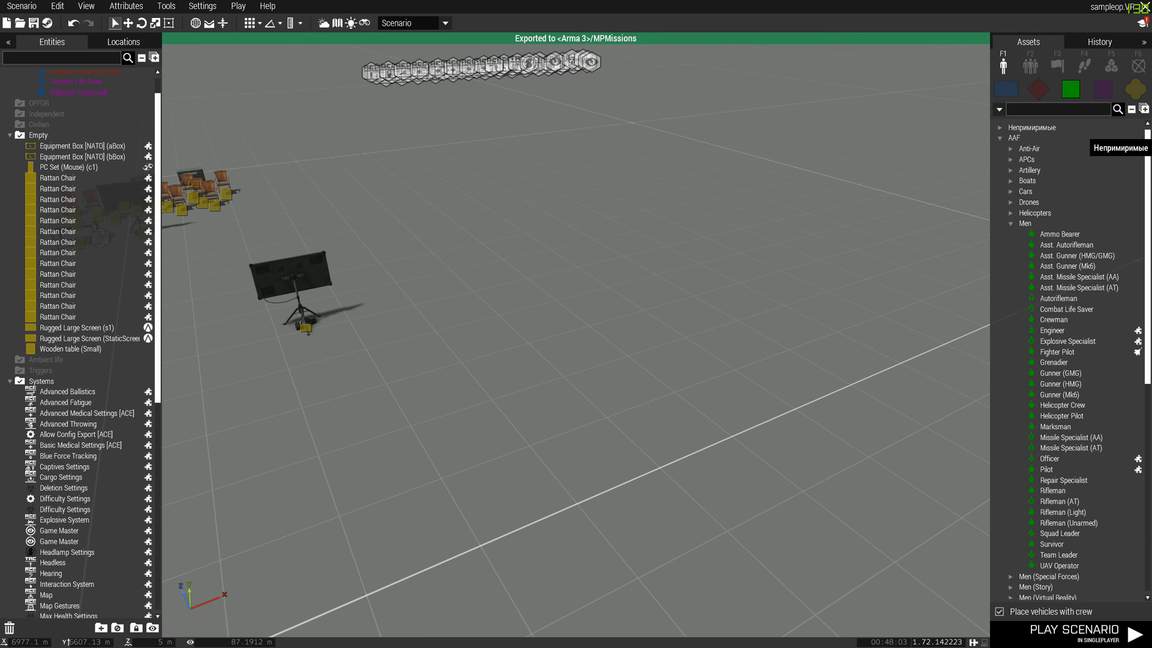
- Switch to File Explorer and locate the exported sampleop.VR file in Arma 3's MPMissions folder
key(alt+Tab)
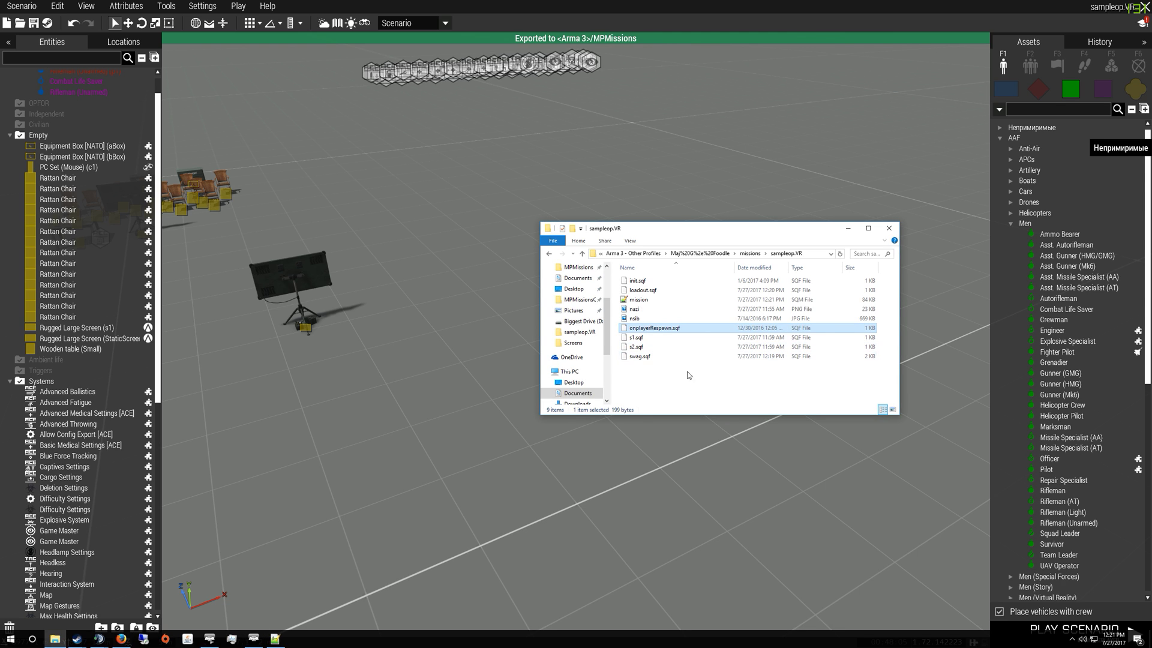
scroll(591, 336, up, 2)
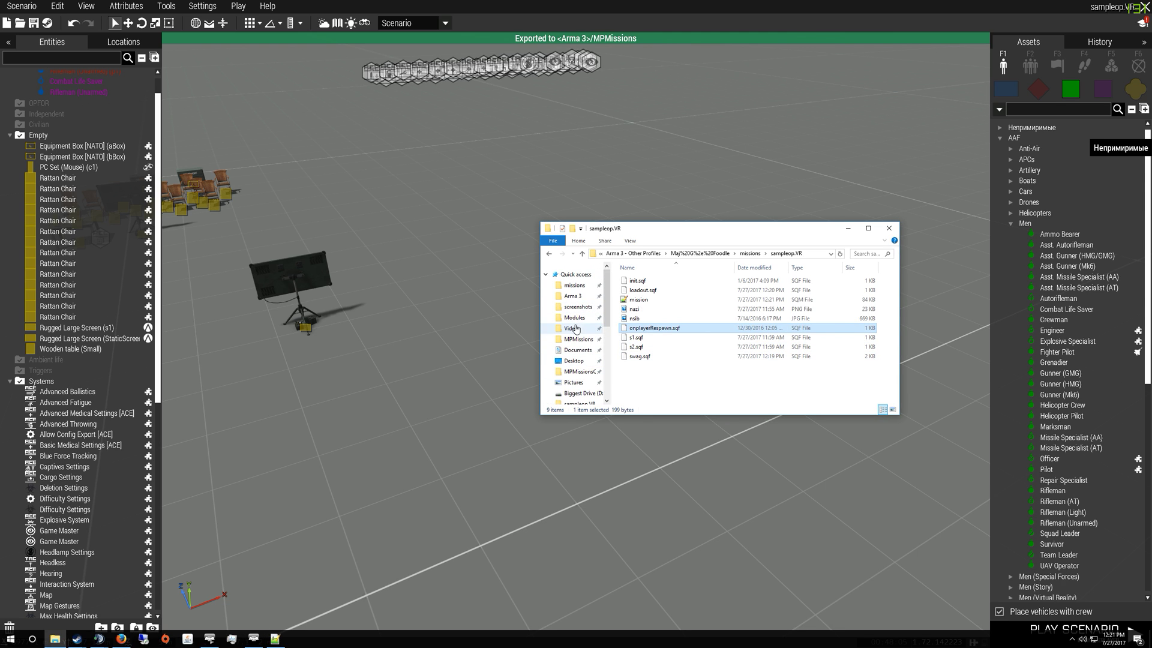
click(594, 338)
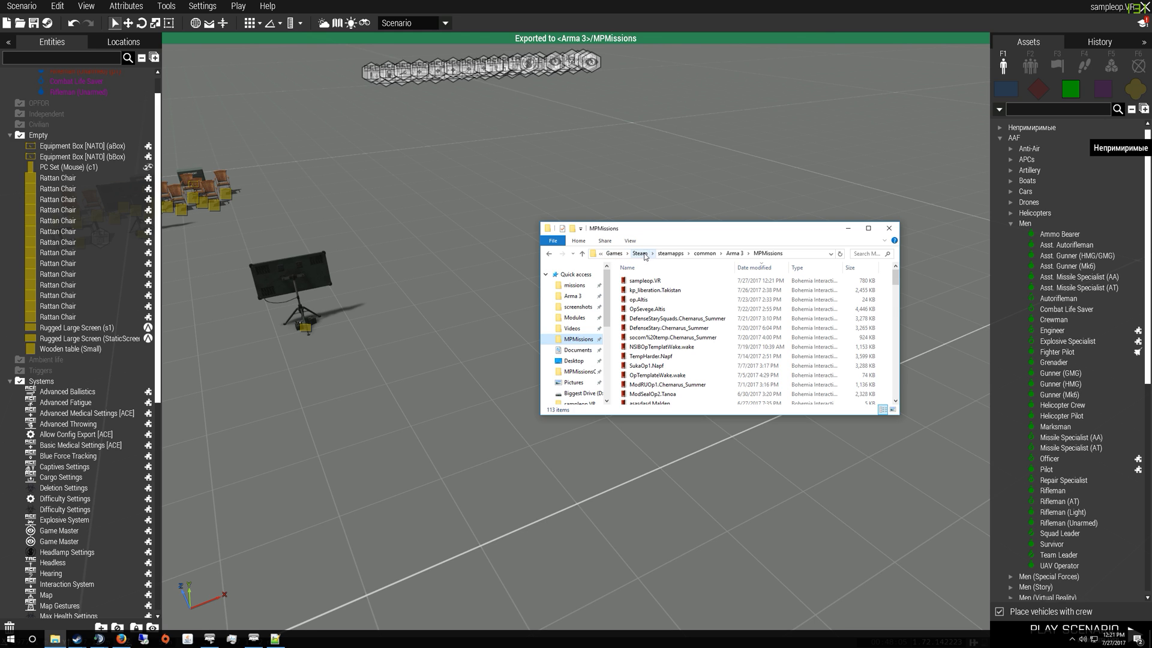
click(740, 253)
scroll(687, 348, down, 3)
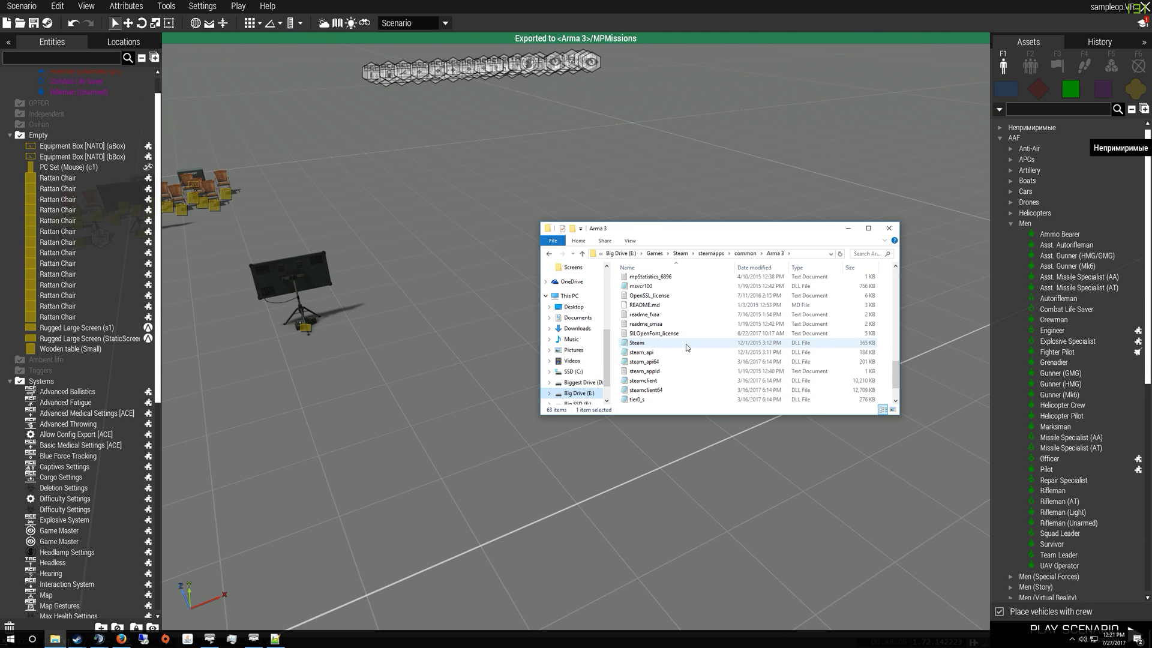
double_click(741, 282)
click(714, 309)
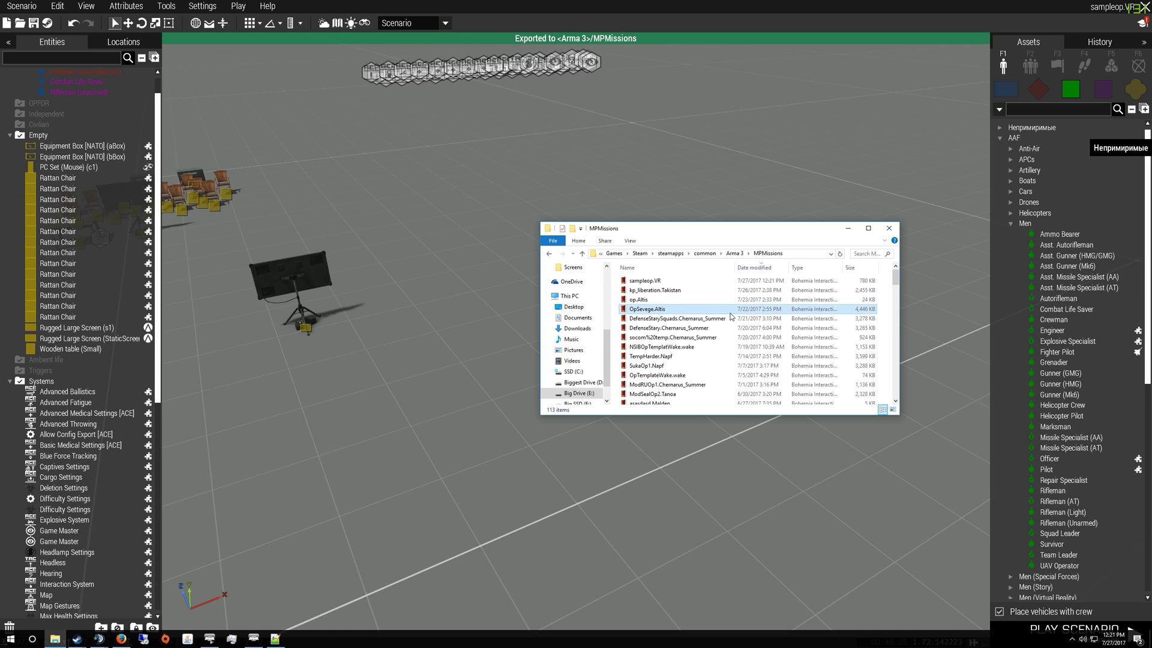
right_click(703, 281)
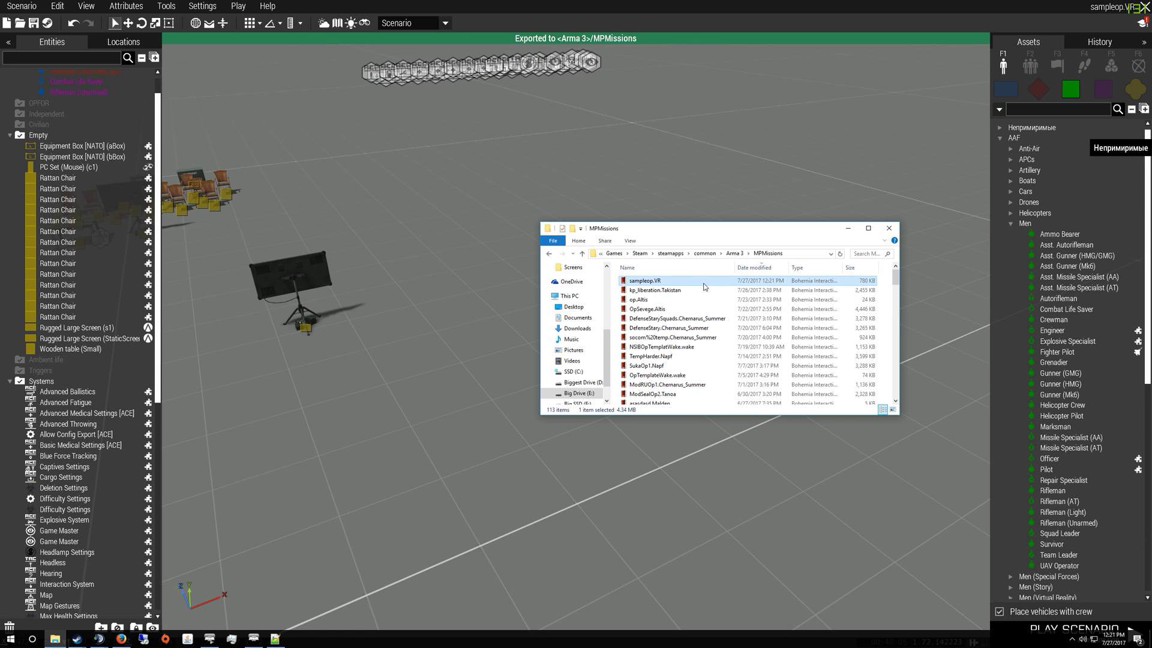
- Return to the Eden Editor and look over the whole scenario layout, including the module icons
click(751, 427)
click(679, 72)
key(w)
right_drag(730, 154, 778, 268)
key(s)
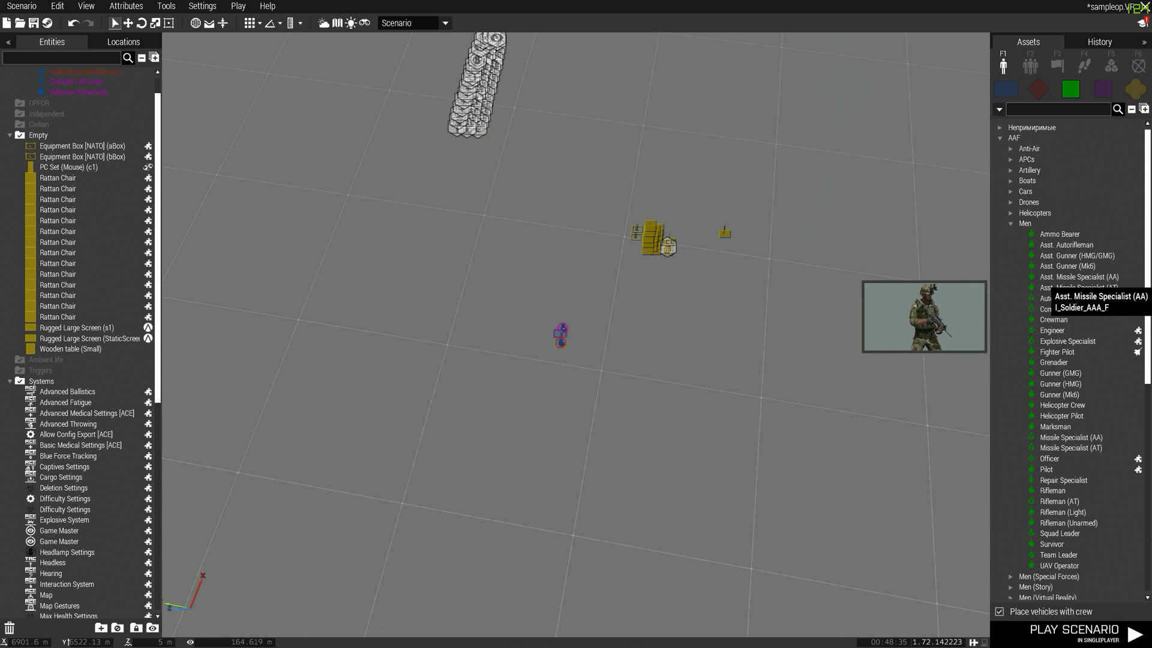
right_drag(756, 331, 910, 250)
scroll(910, 250, up, 2)
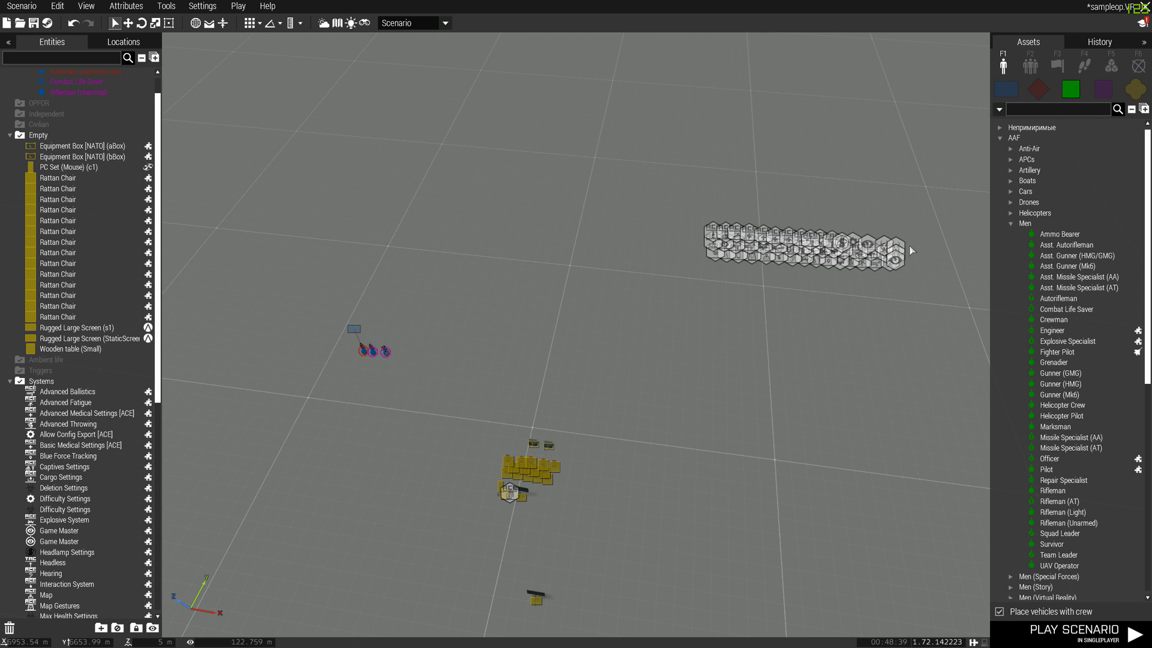